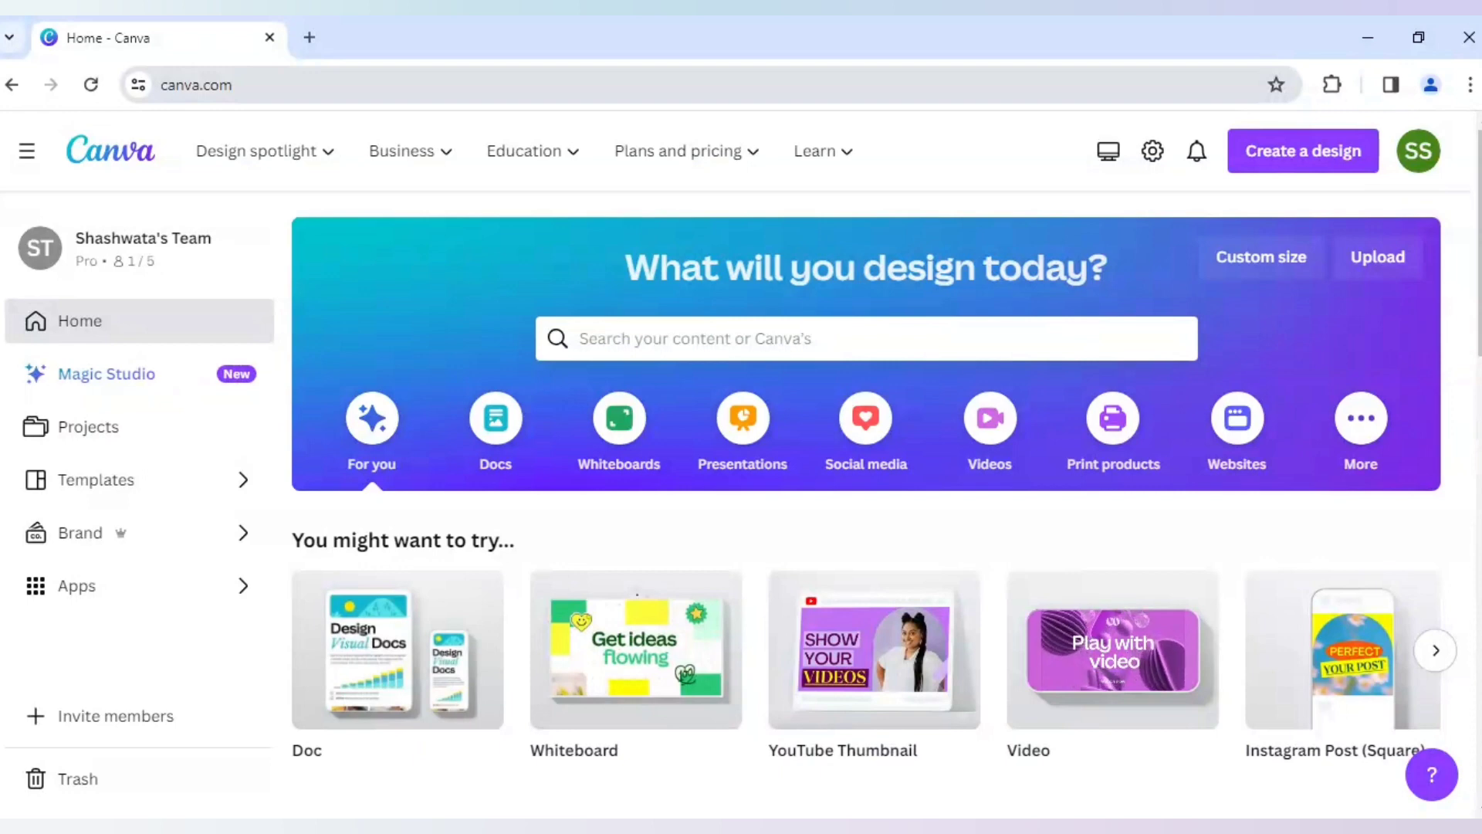
Create a blank YouTube Thumbnail design and place the recently used Portrait of Confident Businesswoman photo on the page.
{"action": "mouse_move", "coordinate": [868, 635]}
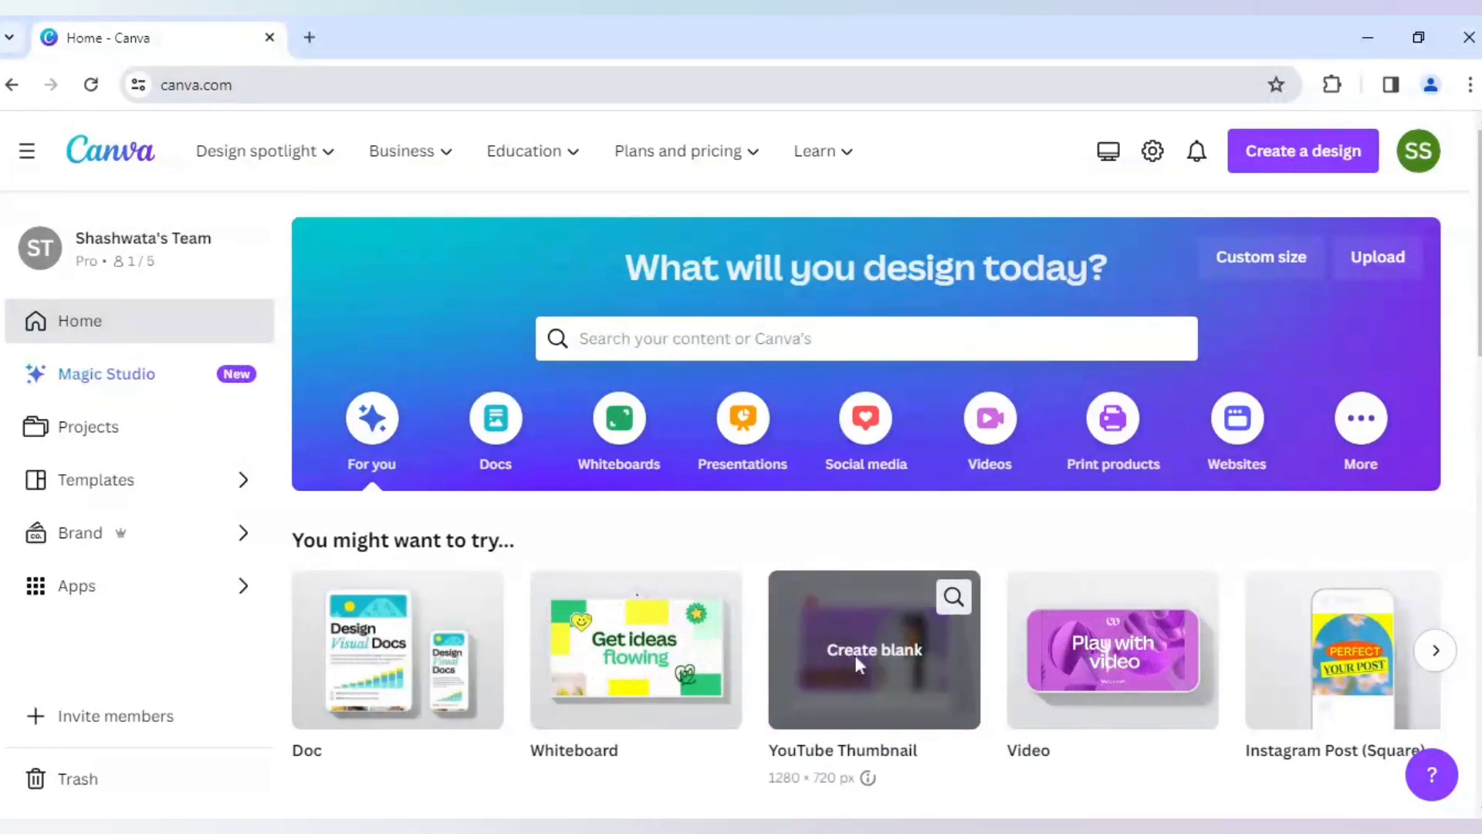
{"action": "left_click", "coordinate": [857, 660]}
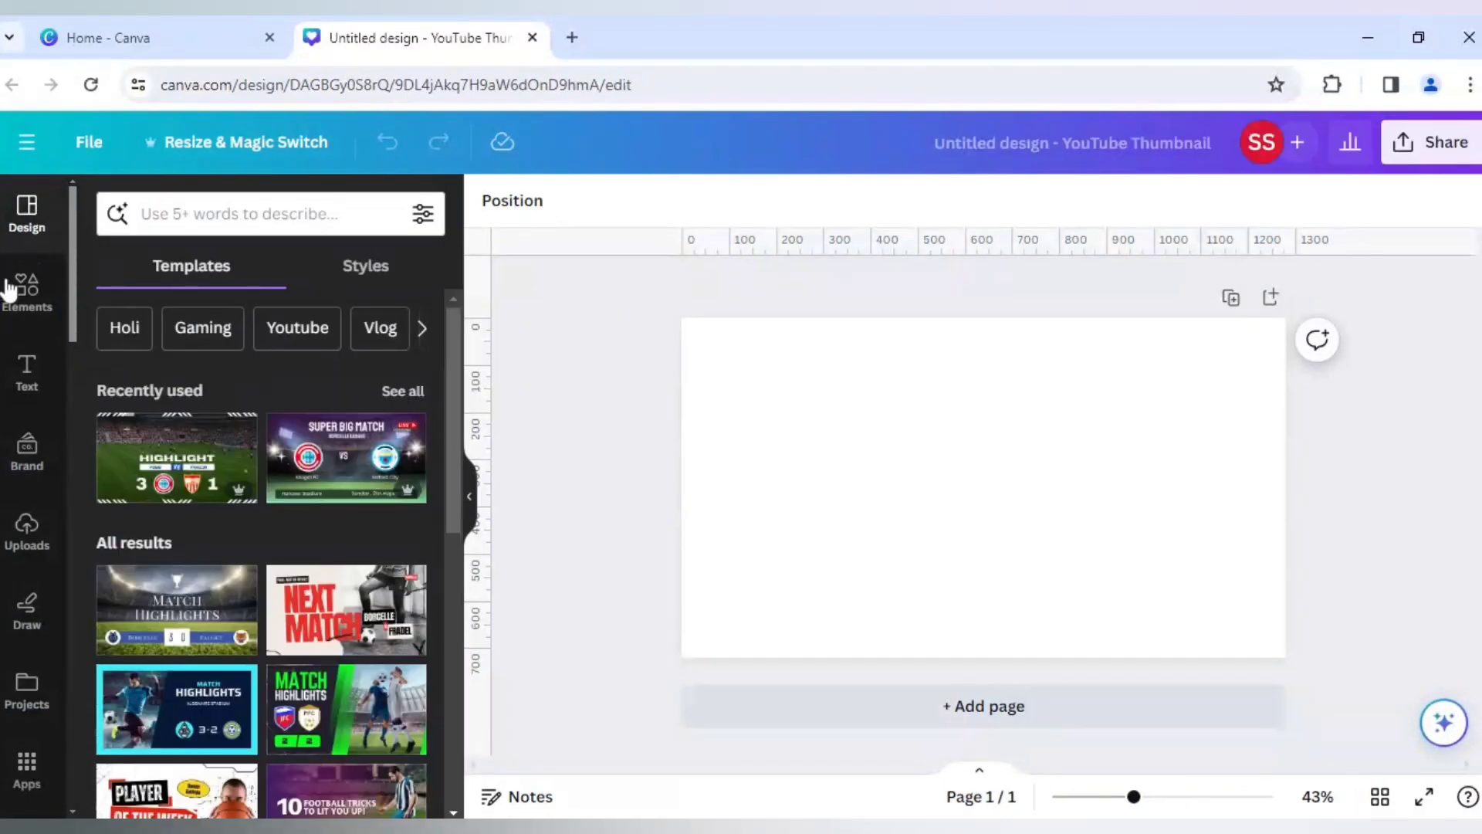
{"action": "left_click", "coordinate": [30, 295]}
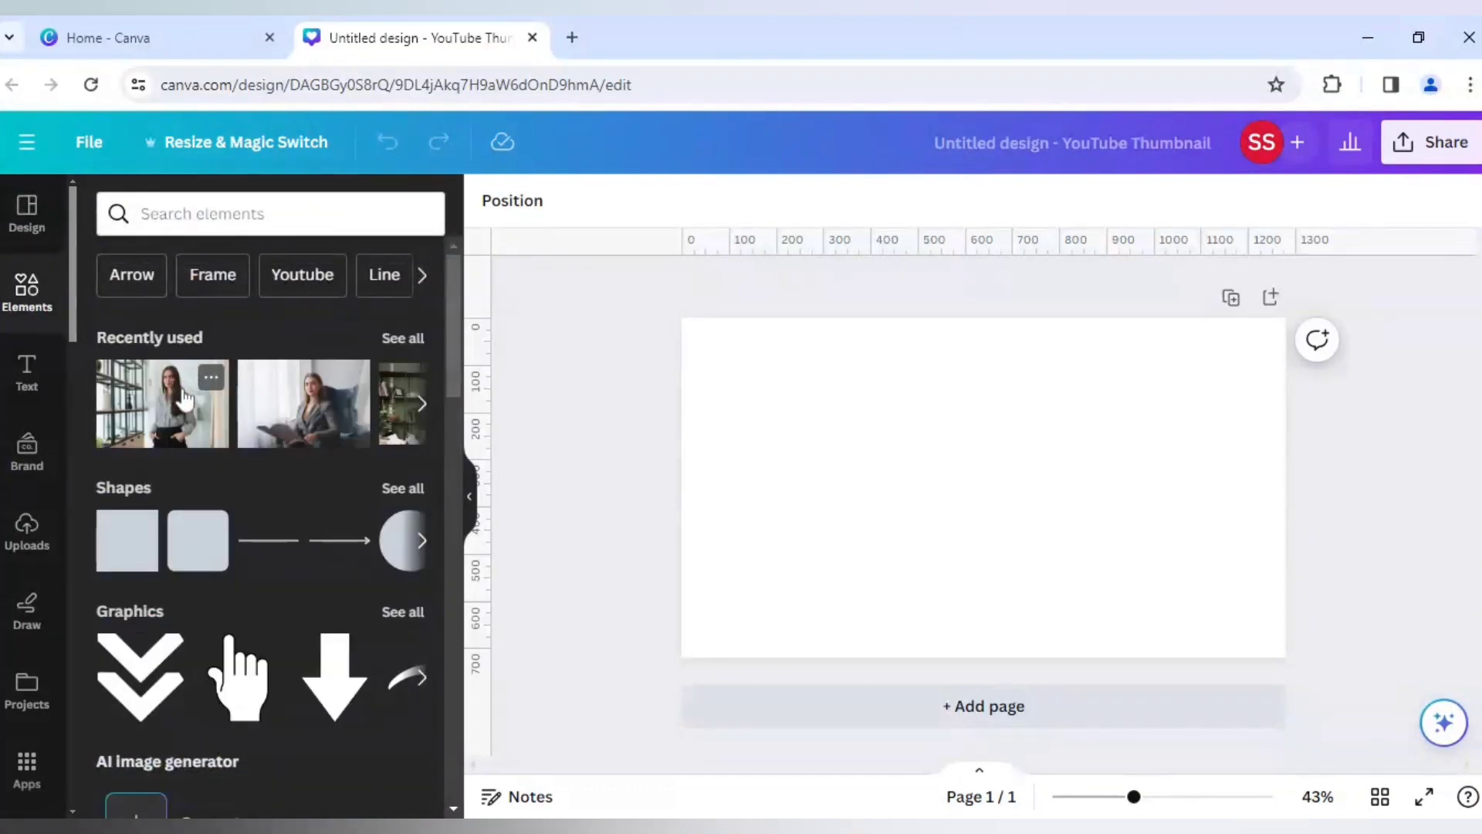
{"action": "left_click", "coordinate": [211, 381]}
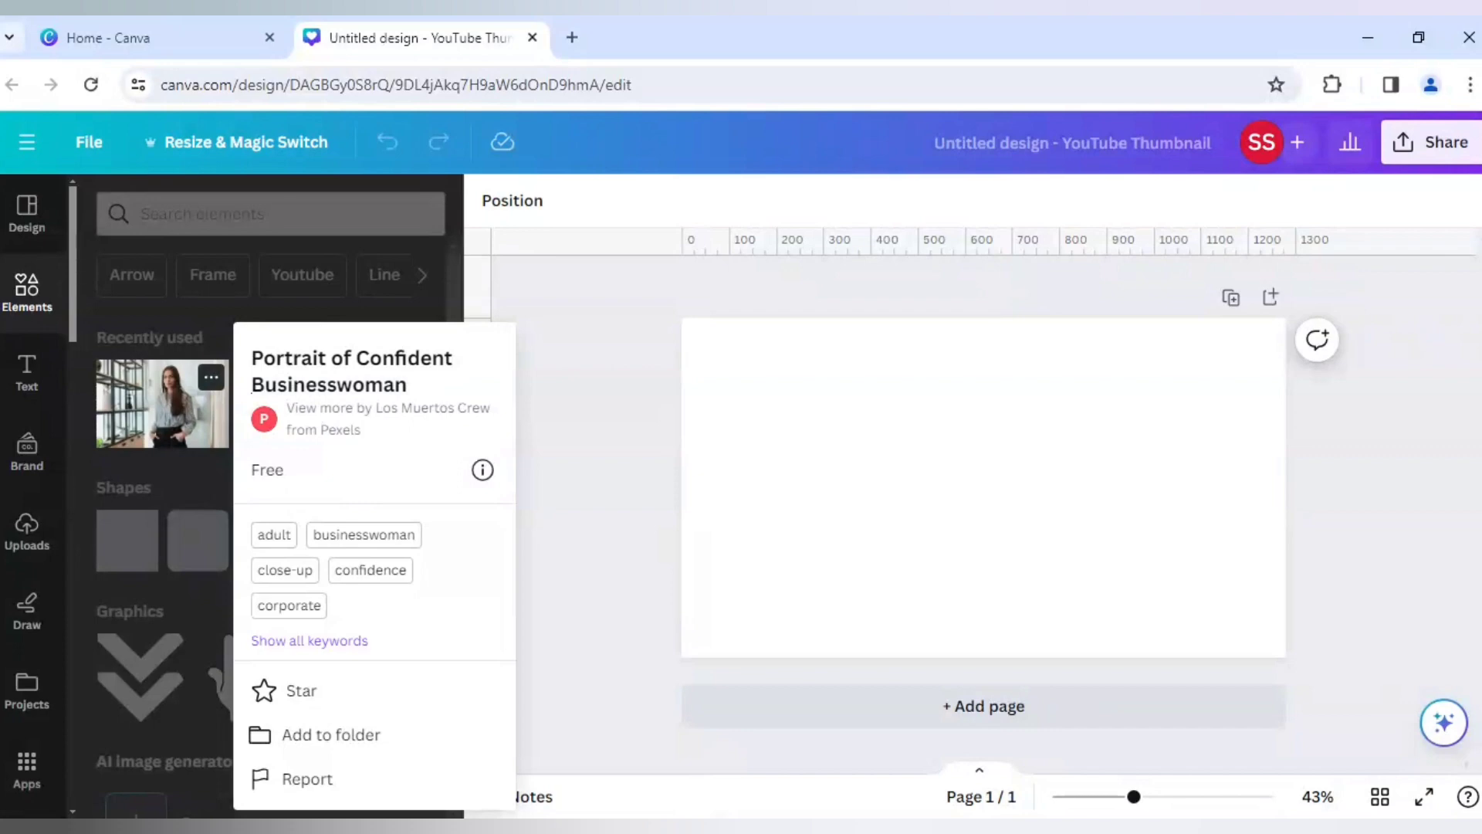
{"action": "left_click", "coordinate": [169, 416]}
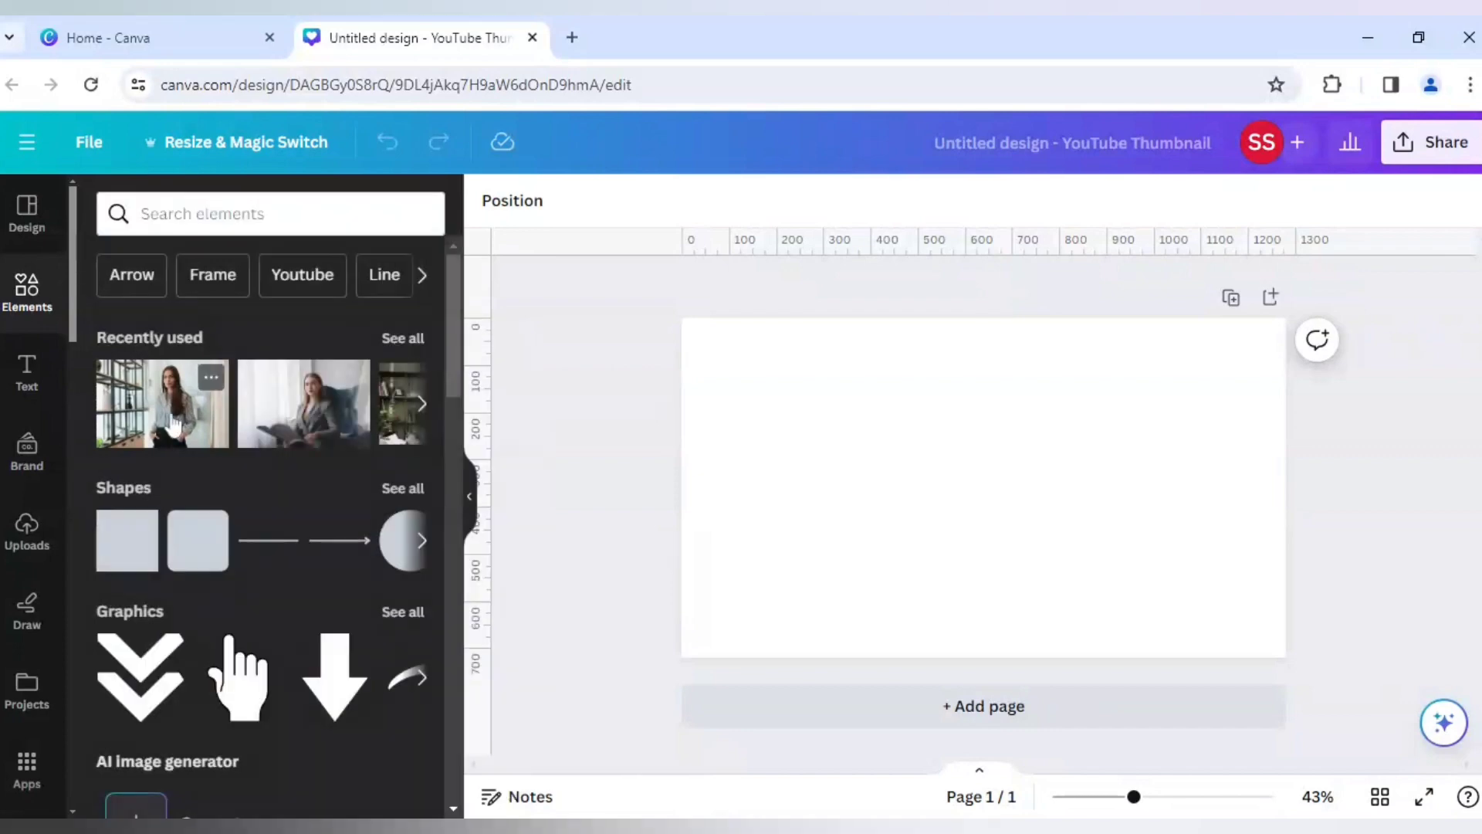
{"action": "left_click", "coordinate": [171, 423]}
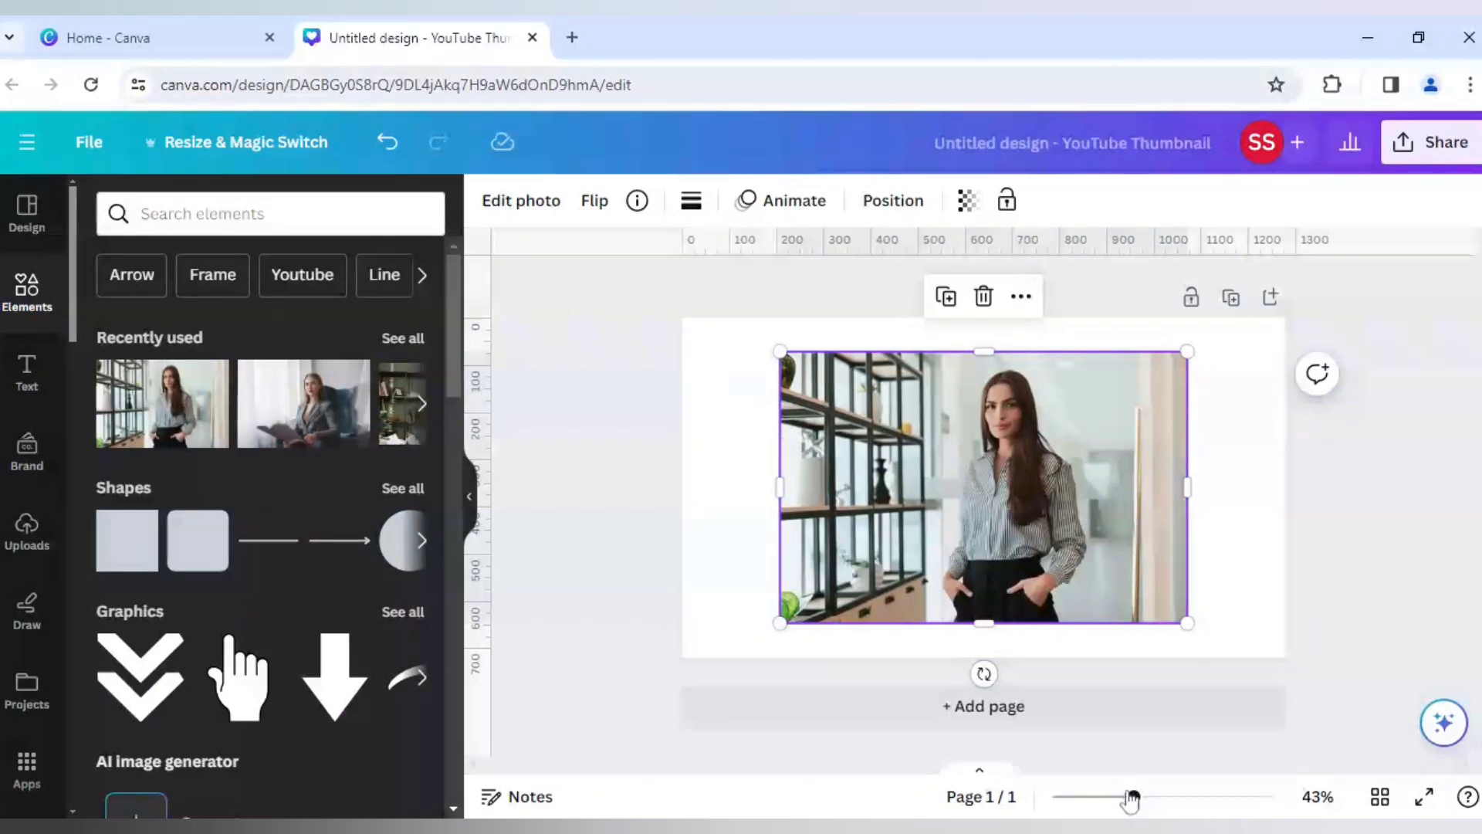
Place horizontal guides at the top of the woman's head, at about 111 px, and along the photo's bottom edge.
{"action": "left_click_drag", "start_coordinate": [1131, 798], "coordinate": [1149, 803]}
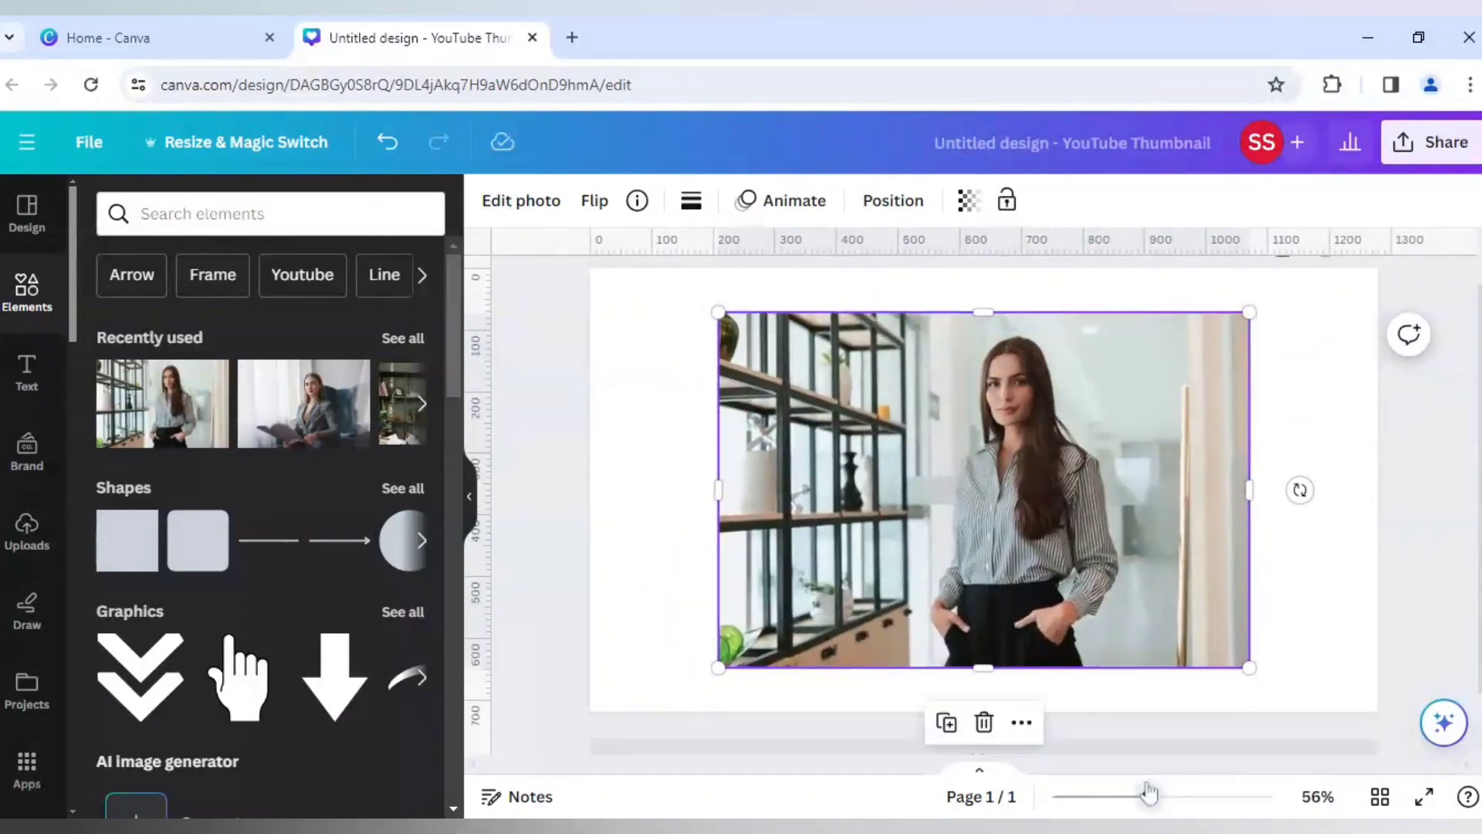
{"action": "left_click_drag", "start_coordinate": [995, 307], "coordinate": [996, 336]}
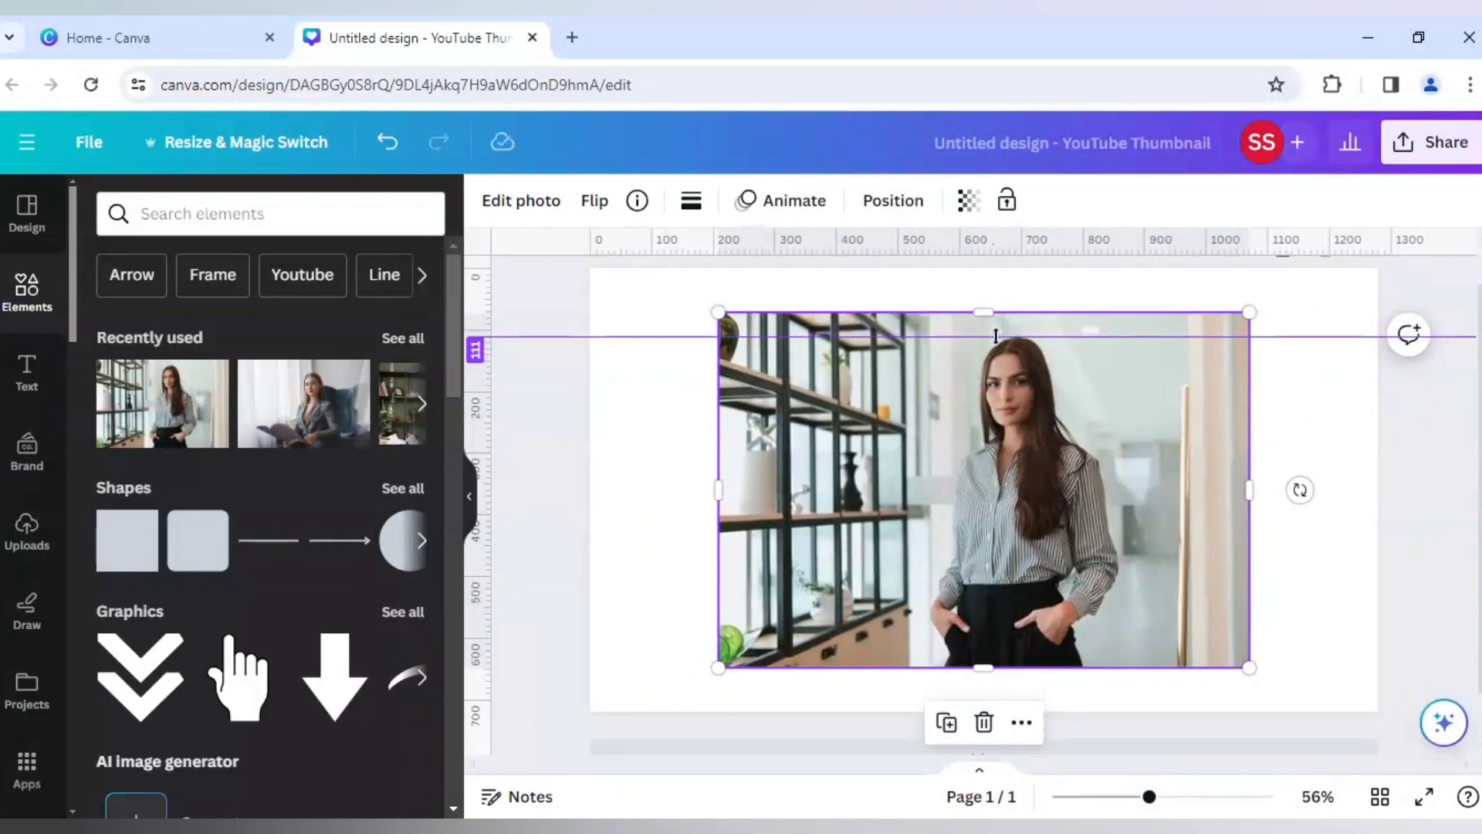
{"action": "left_click_drag", "start_coordinate": [996, 336], "coordinate": [996, 336]}
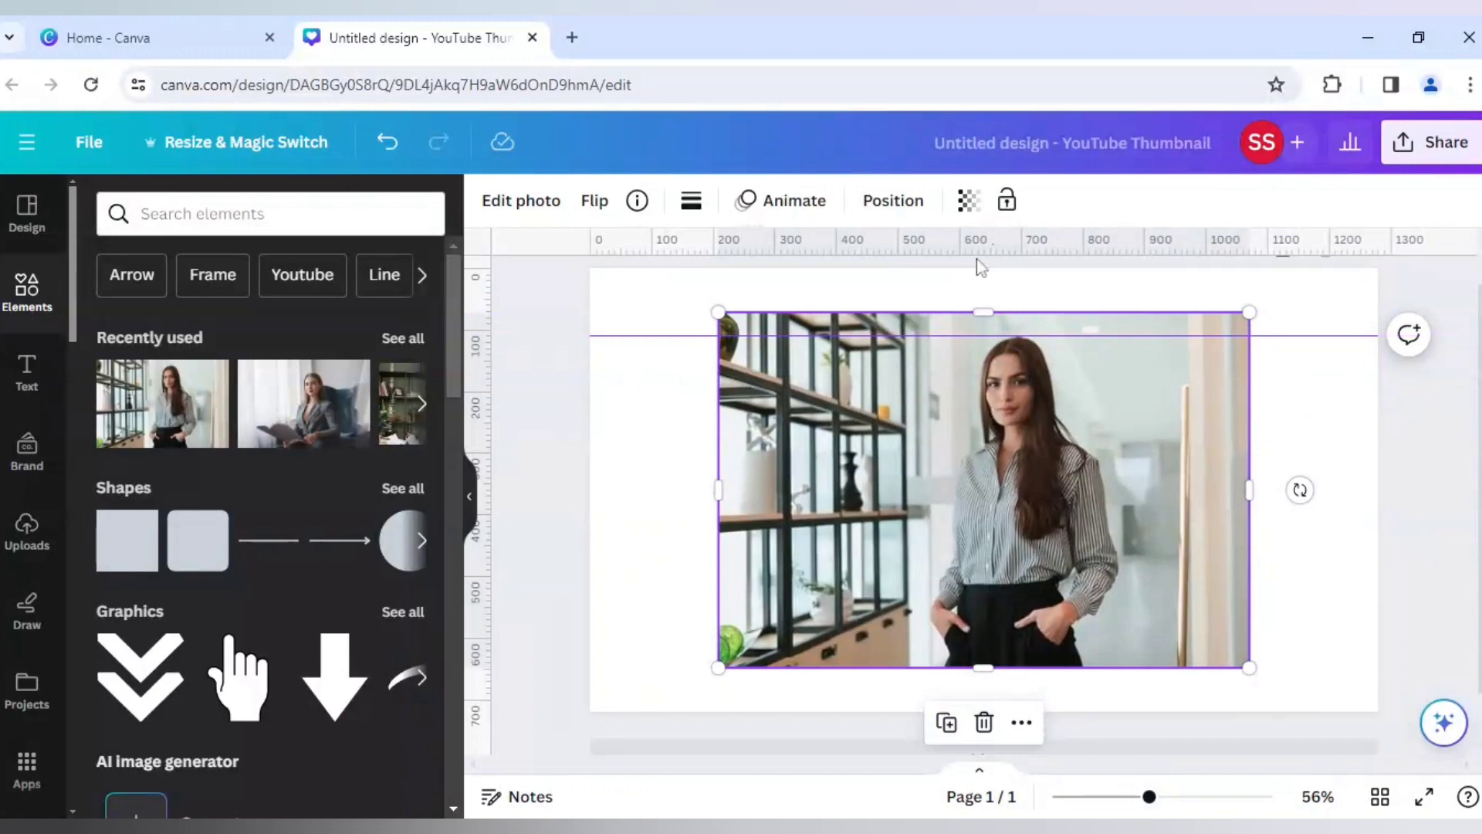
{"action": "left_click_drag", "start_coordinate": [977, 247], "coordinate": [939, 667]}
Duplicate the photo and remove the background from the copy with BG Remover.
{"action": "left_click", "coordinate": [945, 724]}
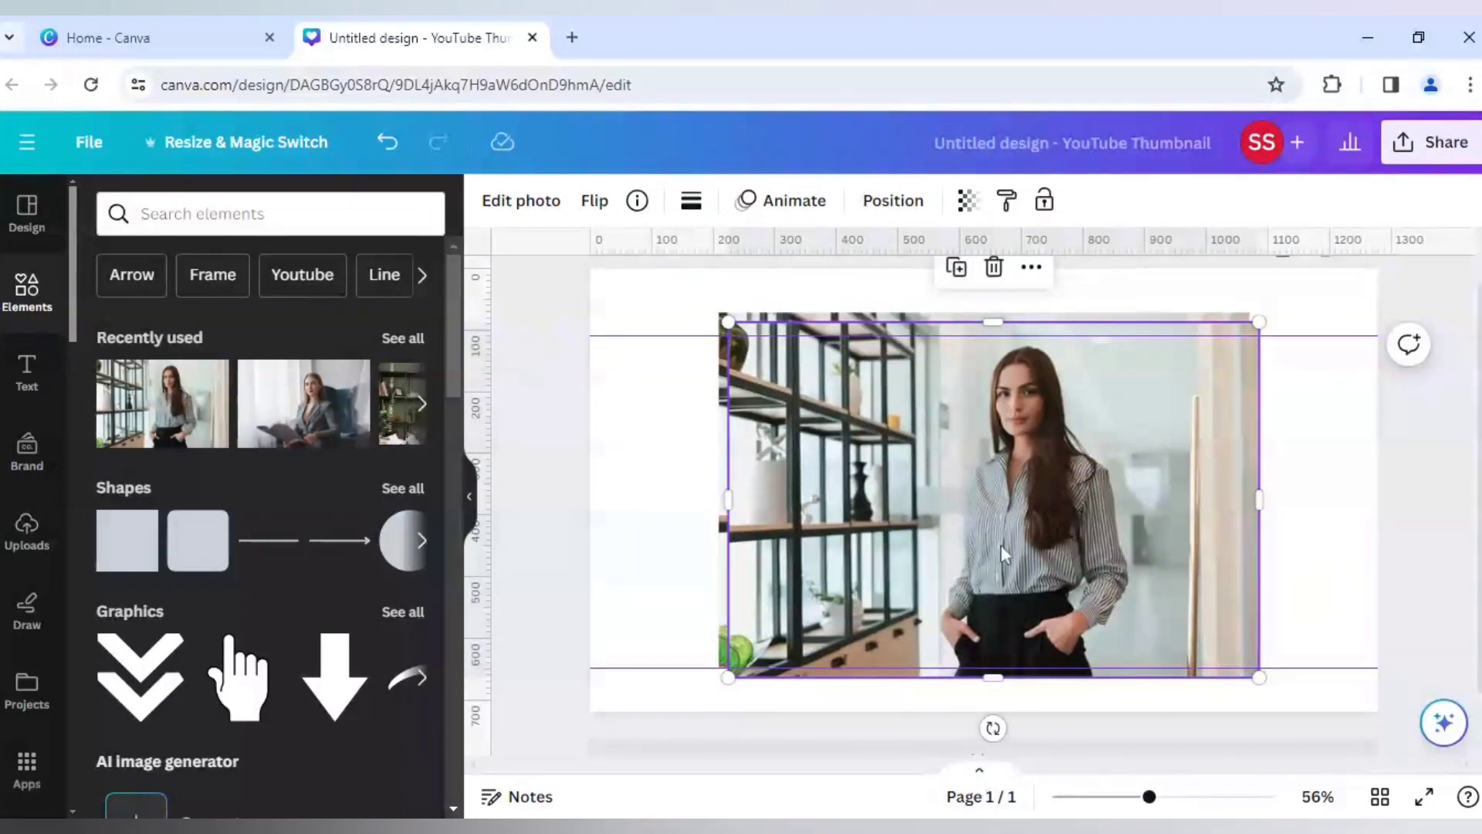
{"action": "left_click", "coordinate": [511, 201]}
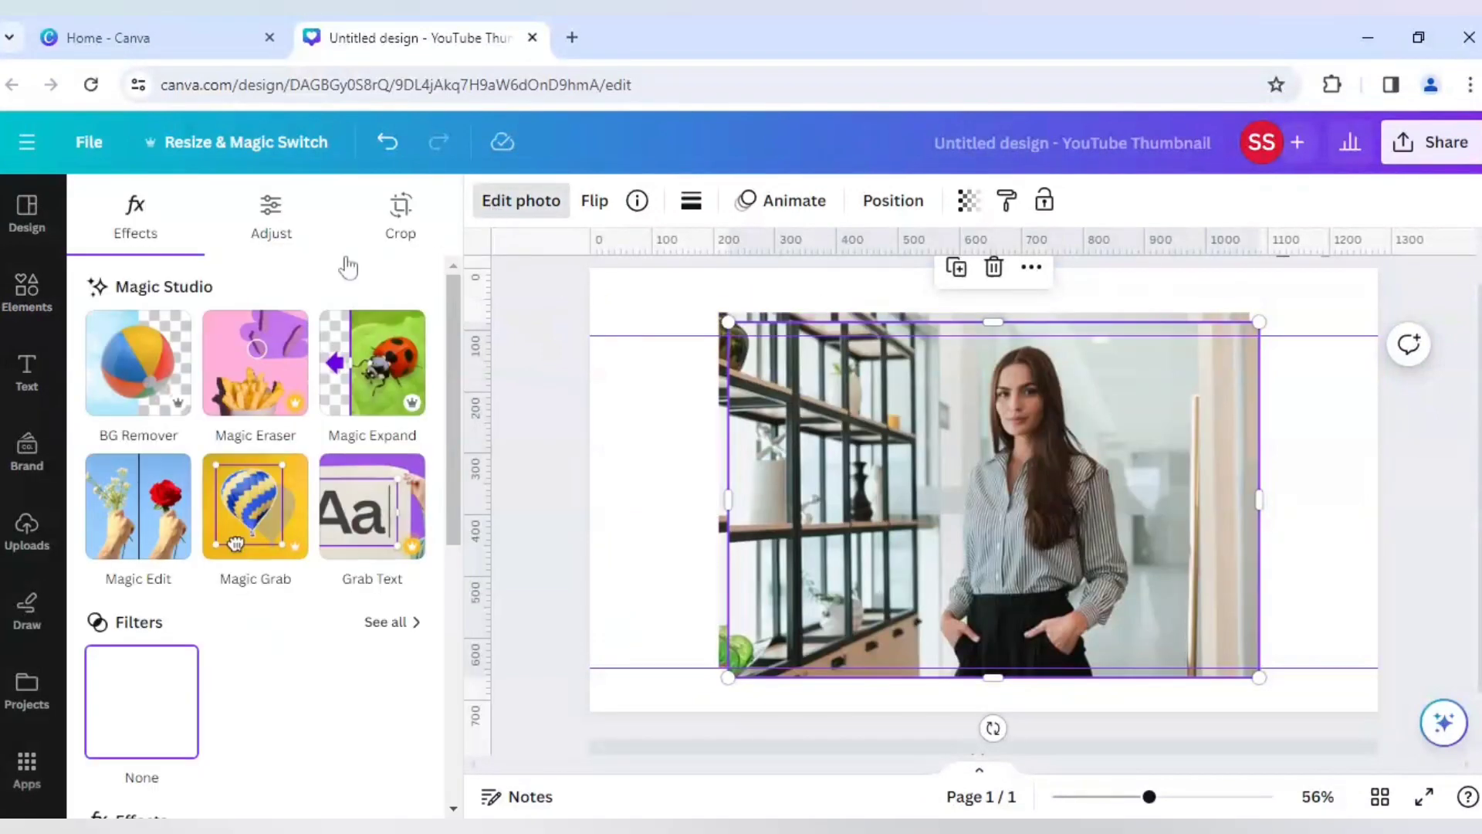
{"action": "left_click", "coordinate": [155, 369]}
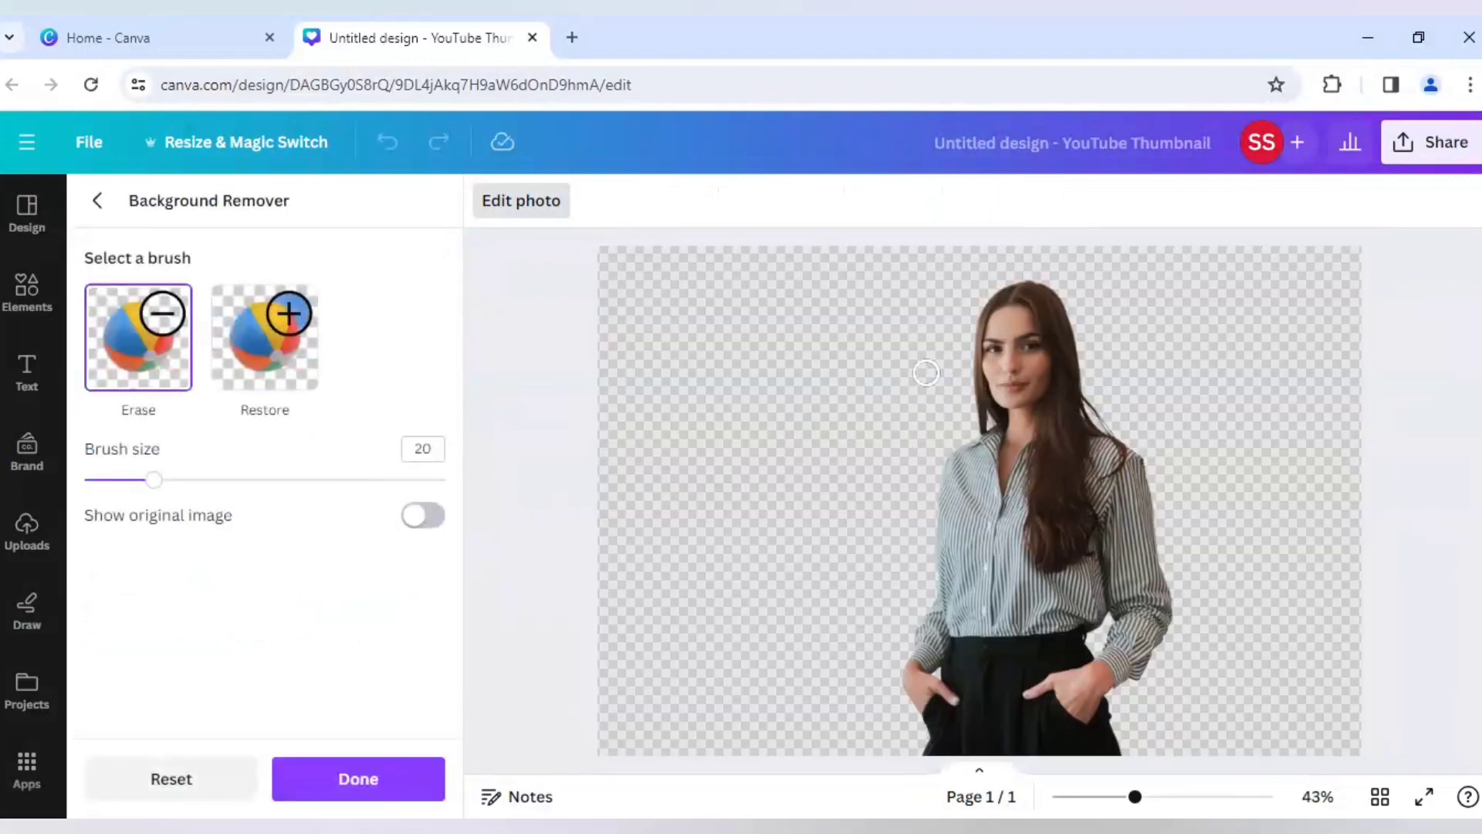
{"action": "left_click", "coordinate": [380, 780]}
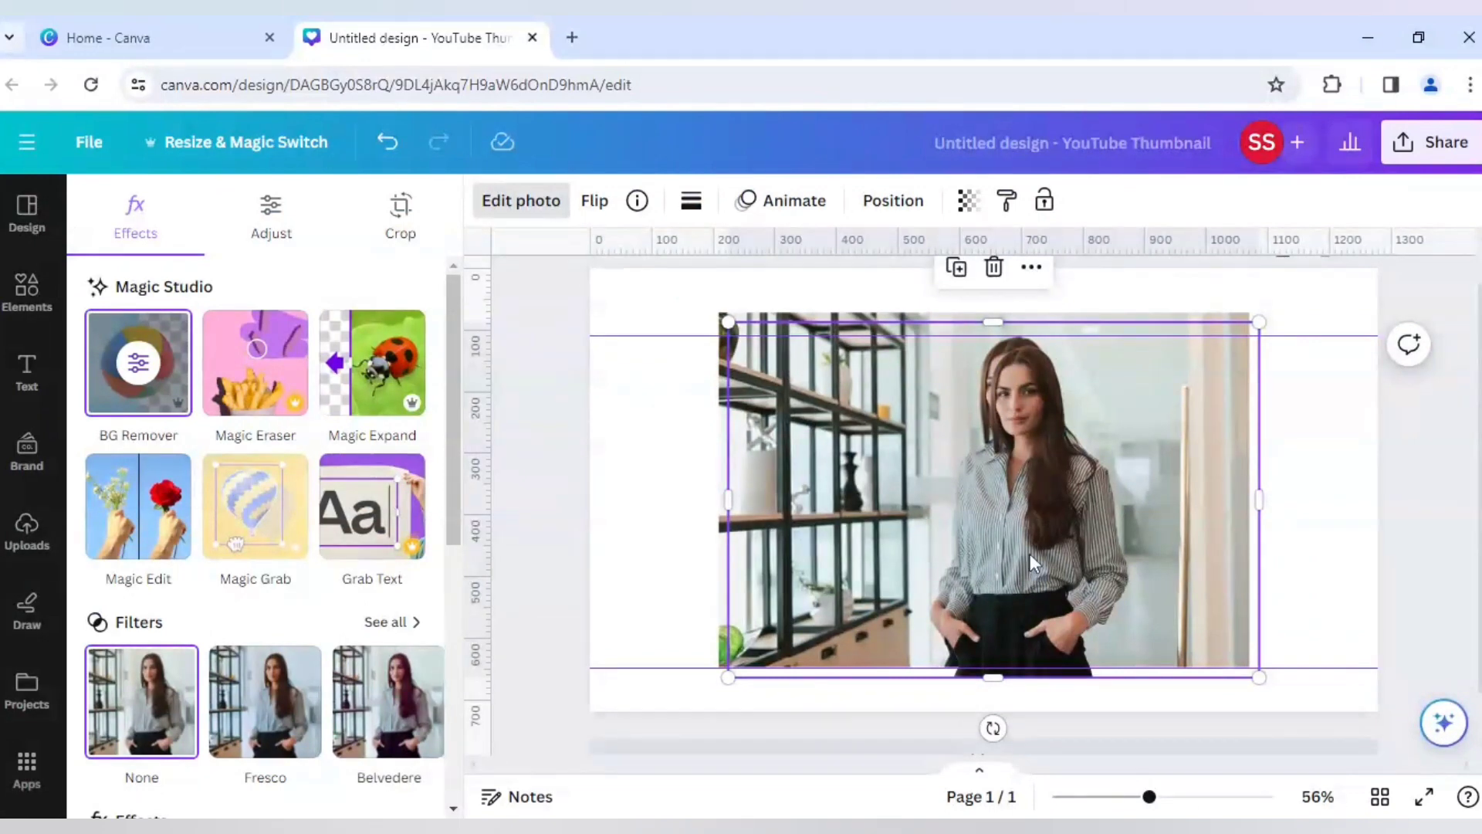
Align the cutout copy exactly over the original photo and crop its two sides in close to the woman.
{"action": "left_click_drag", "start_coordinate": [1030, 554], "coordinate": [1025, 547]}
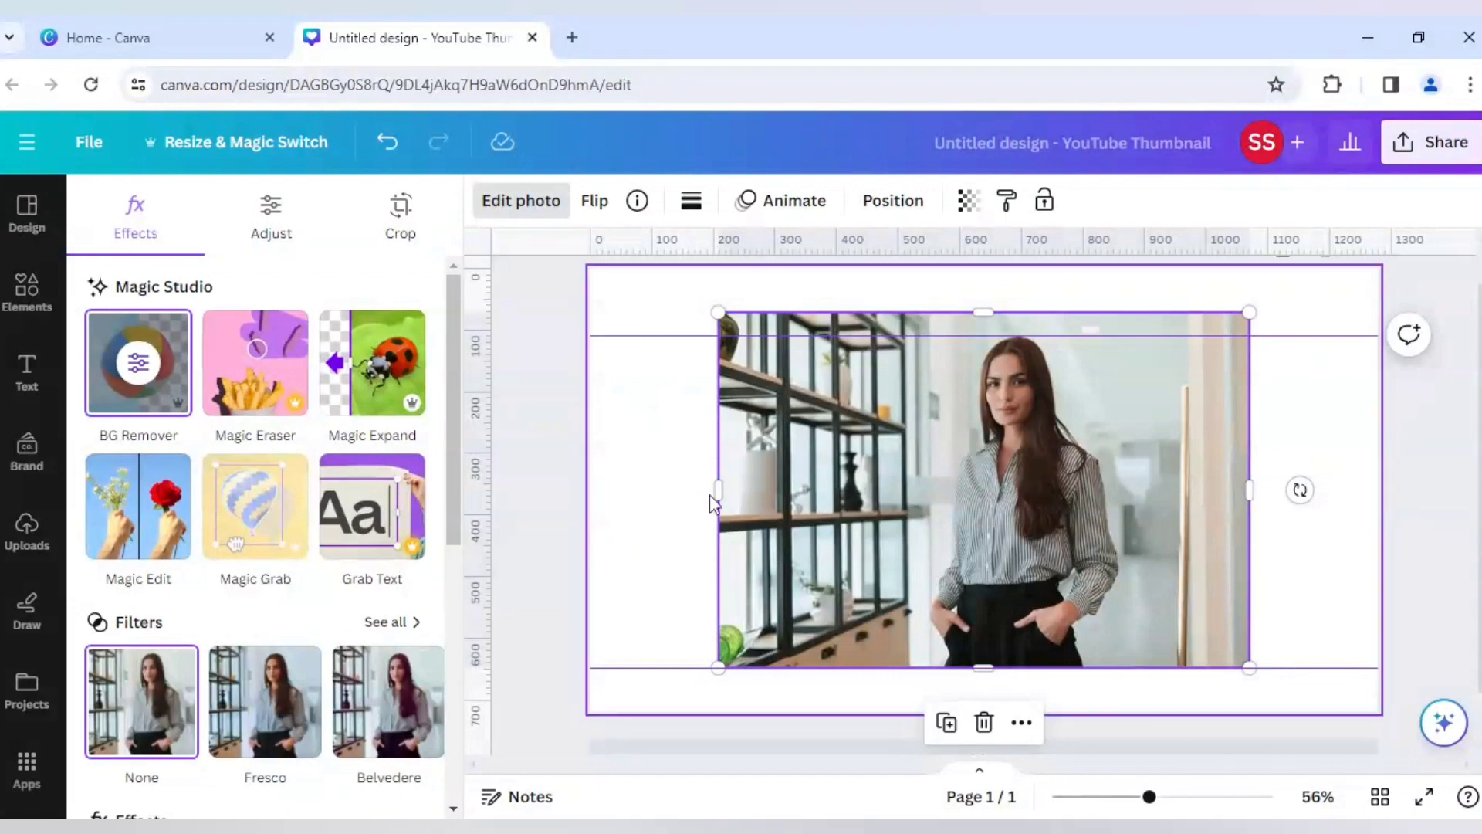
{"action": "left_click_drag", "start_coordinate": [718, 489], "coordinate": [902, 509]}
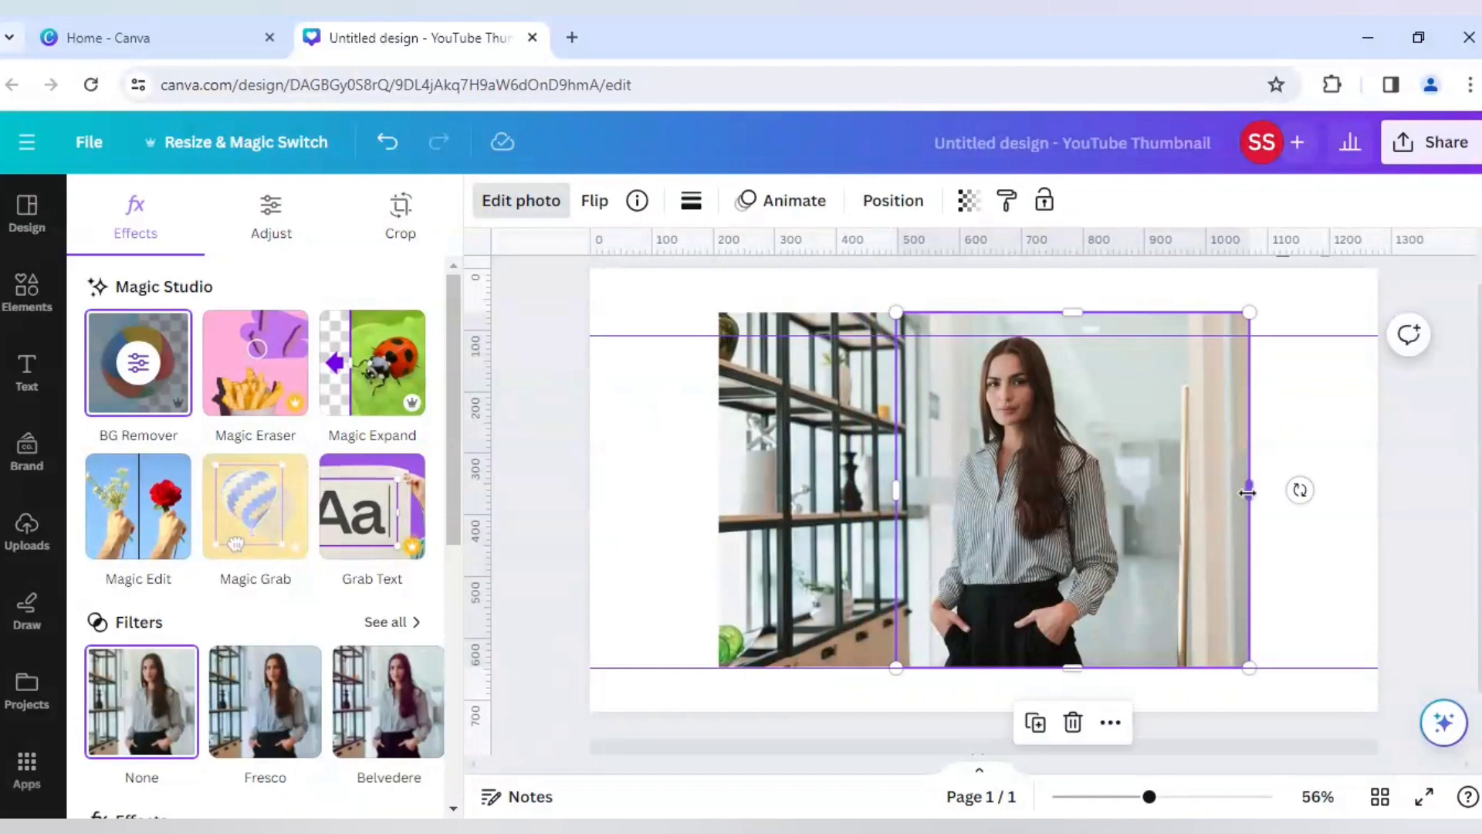
{"action": "left_click_drag", "start_coordinate": [1248, 492], "coordinate": [1149, 490]}
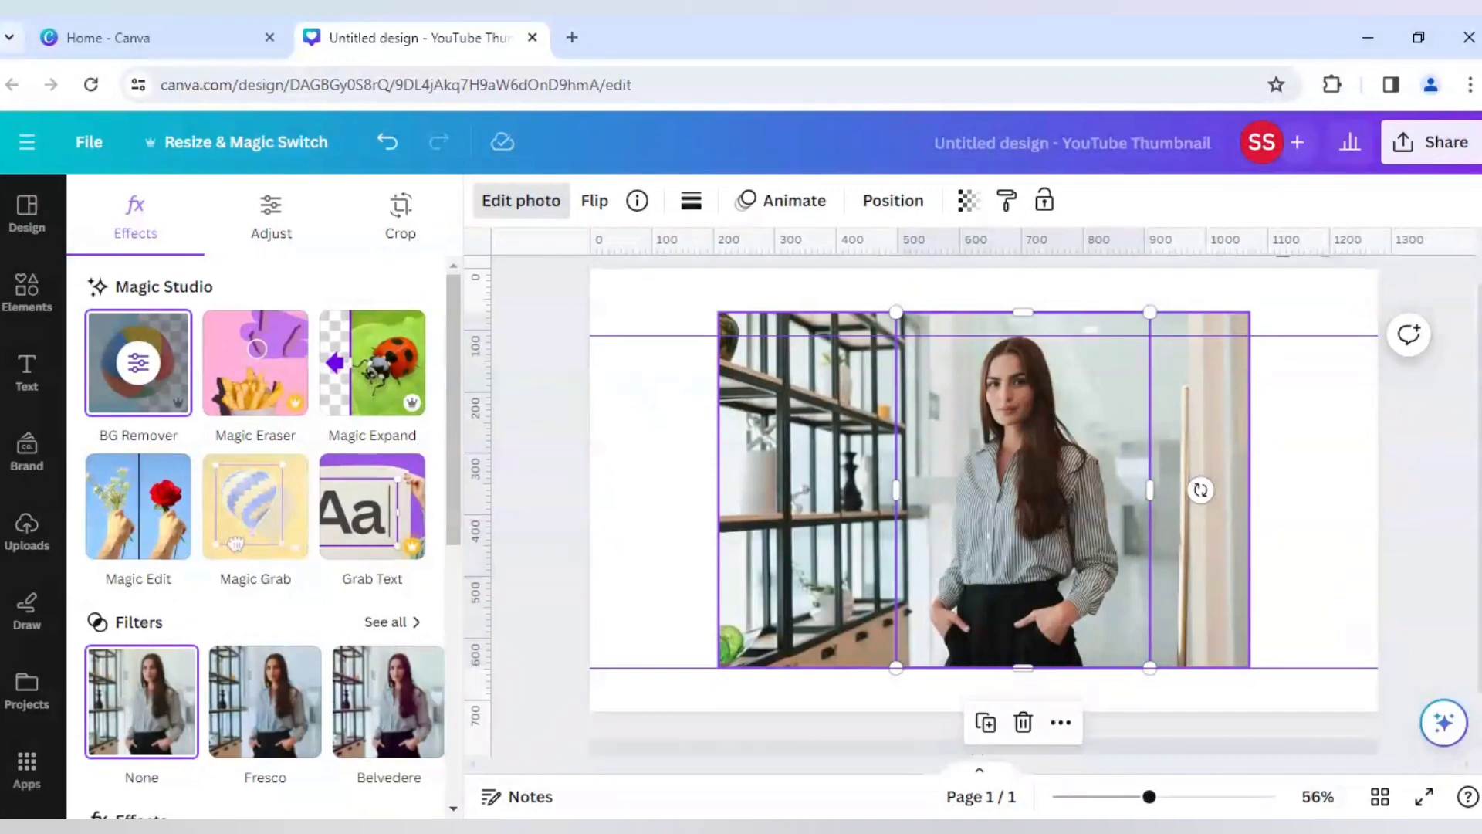
Adjust only the background area of the original photo, setting brightness to -77 and contrast to 13.
{"action": "left_click", "coordinate": [825, 468]}
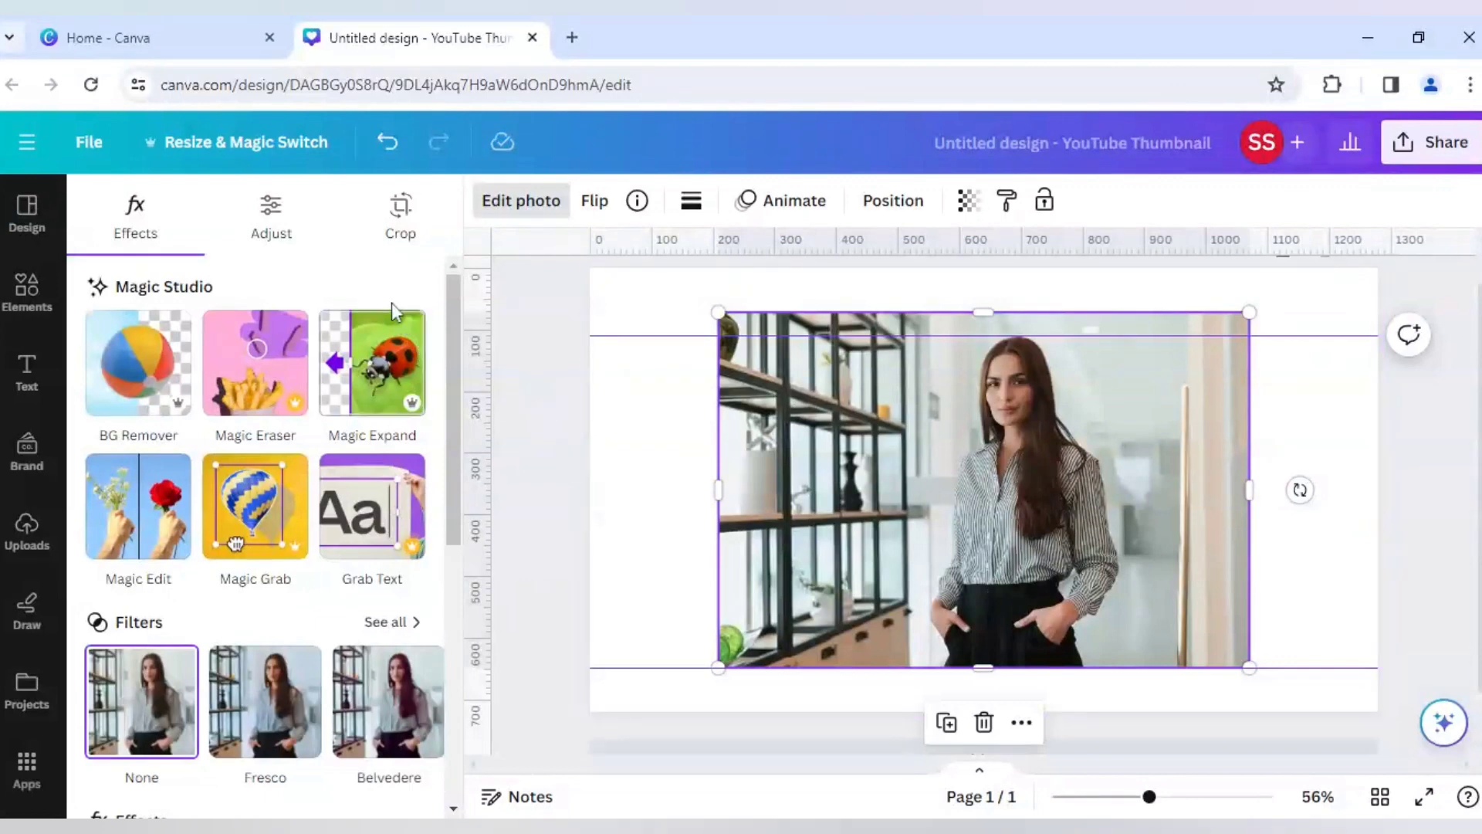
{"action": "left_click", "coordinate": [281, 240]}
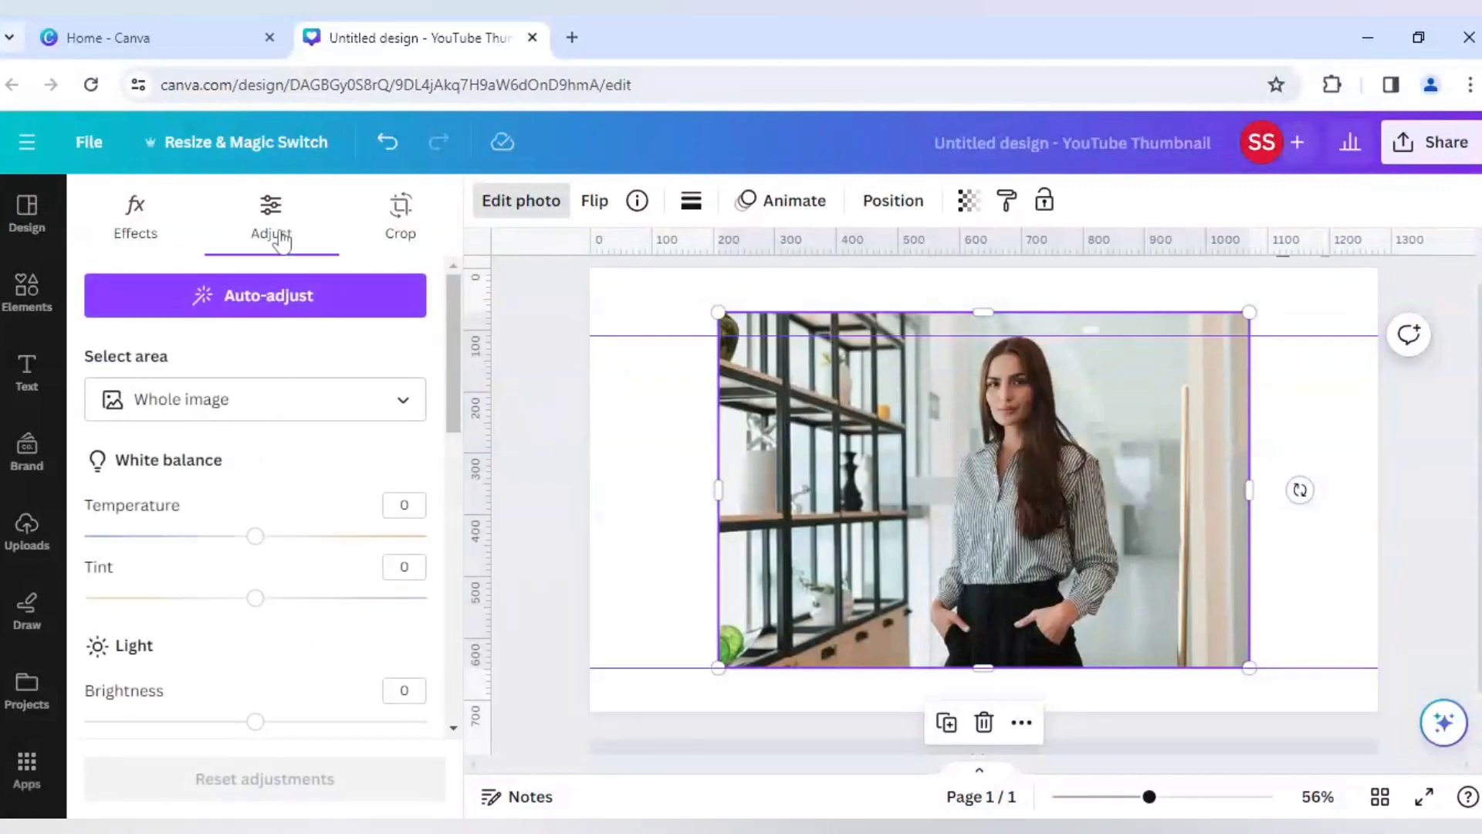
{"action": "left_click", "coordinate": [229, 418]}
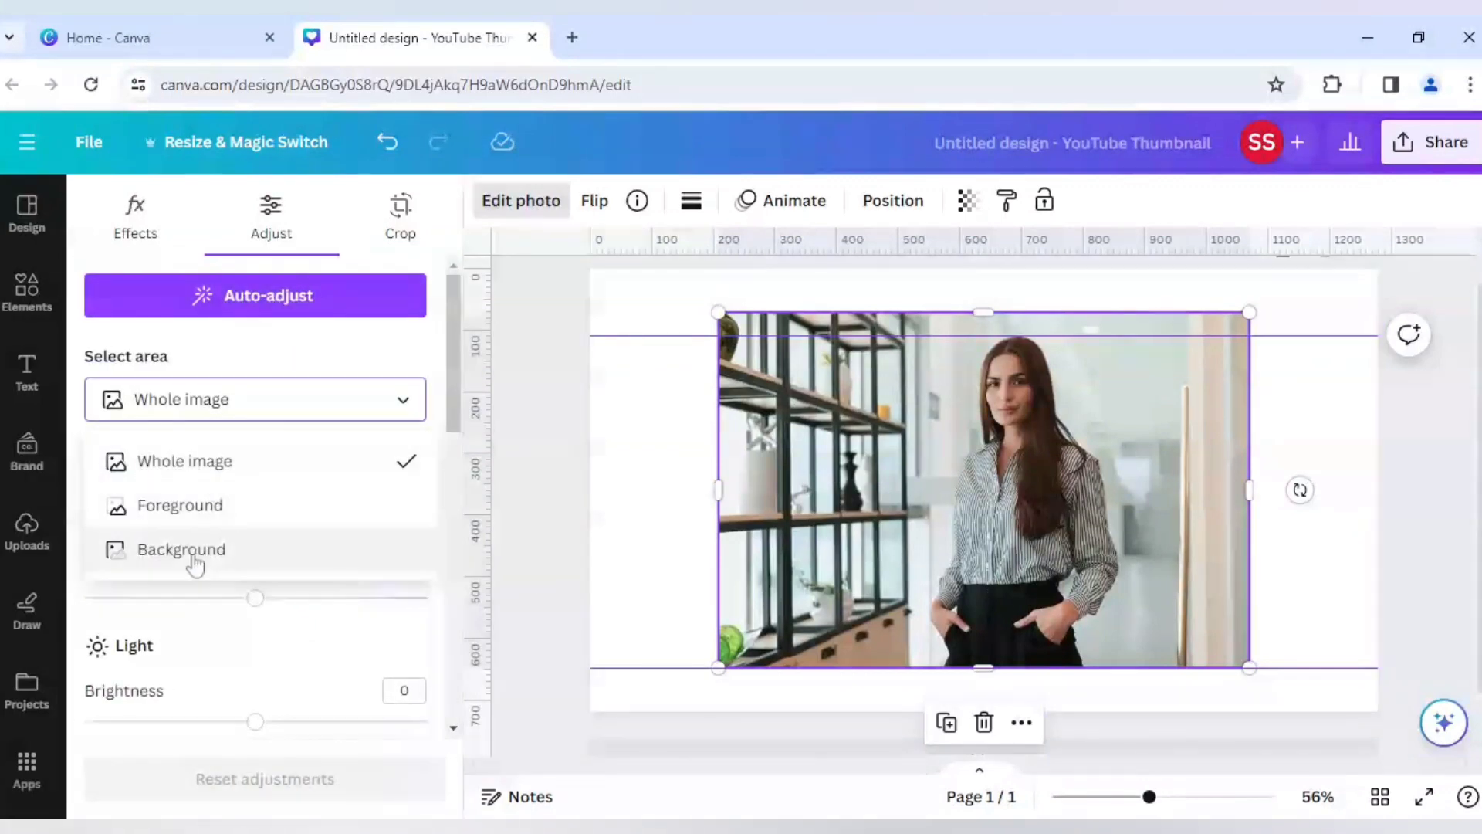
{"action": "left_click", "coordinate": [195, 551]}
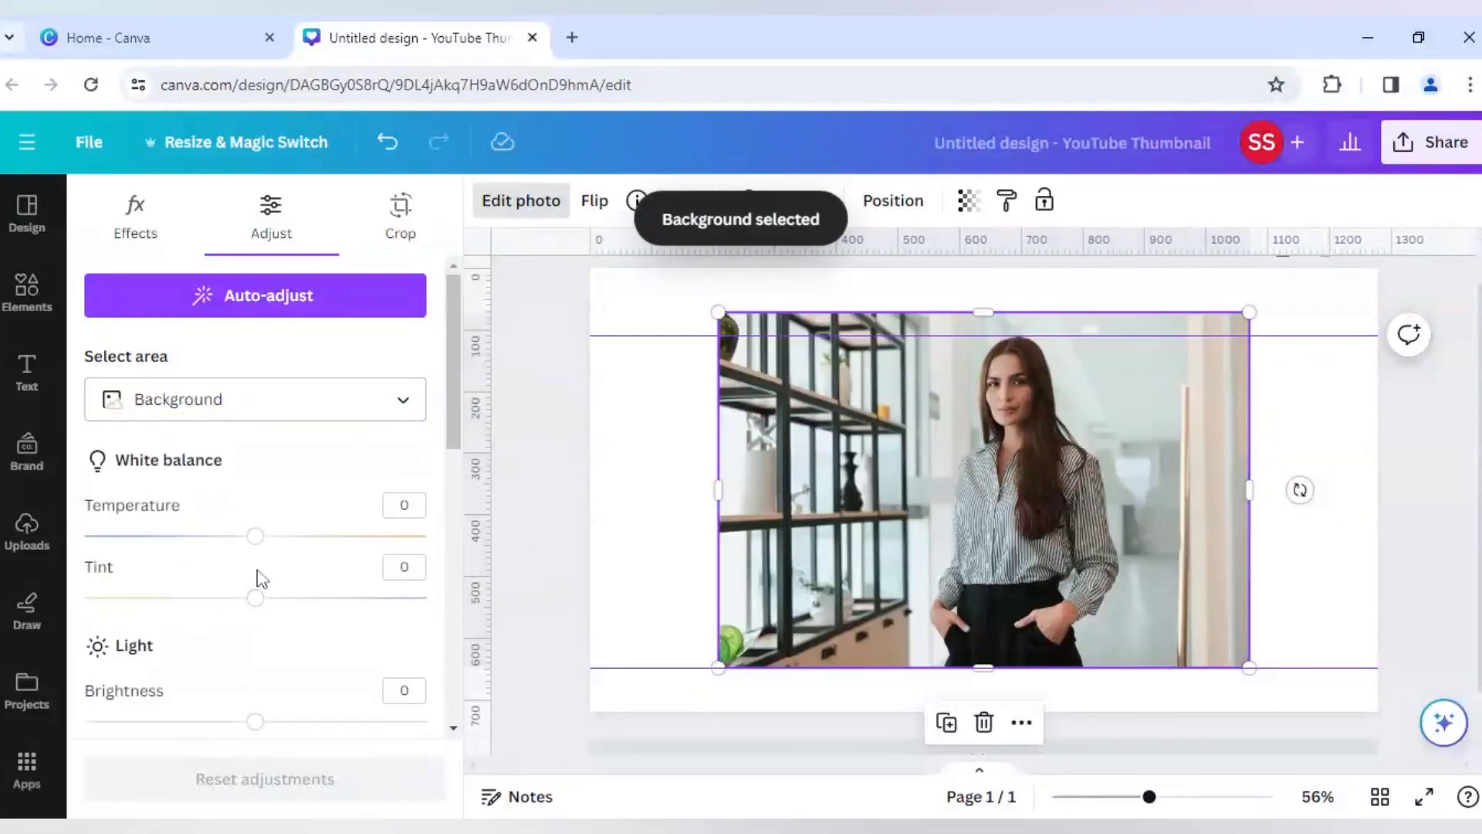
{"action": "scroll", "coordinate": [261, 574], "scroll_direction": "down", "scroll_amount": 3}
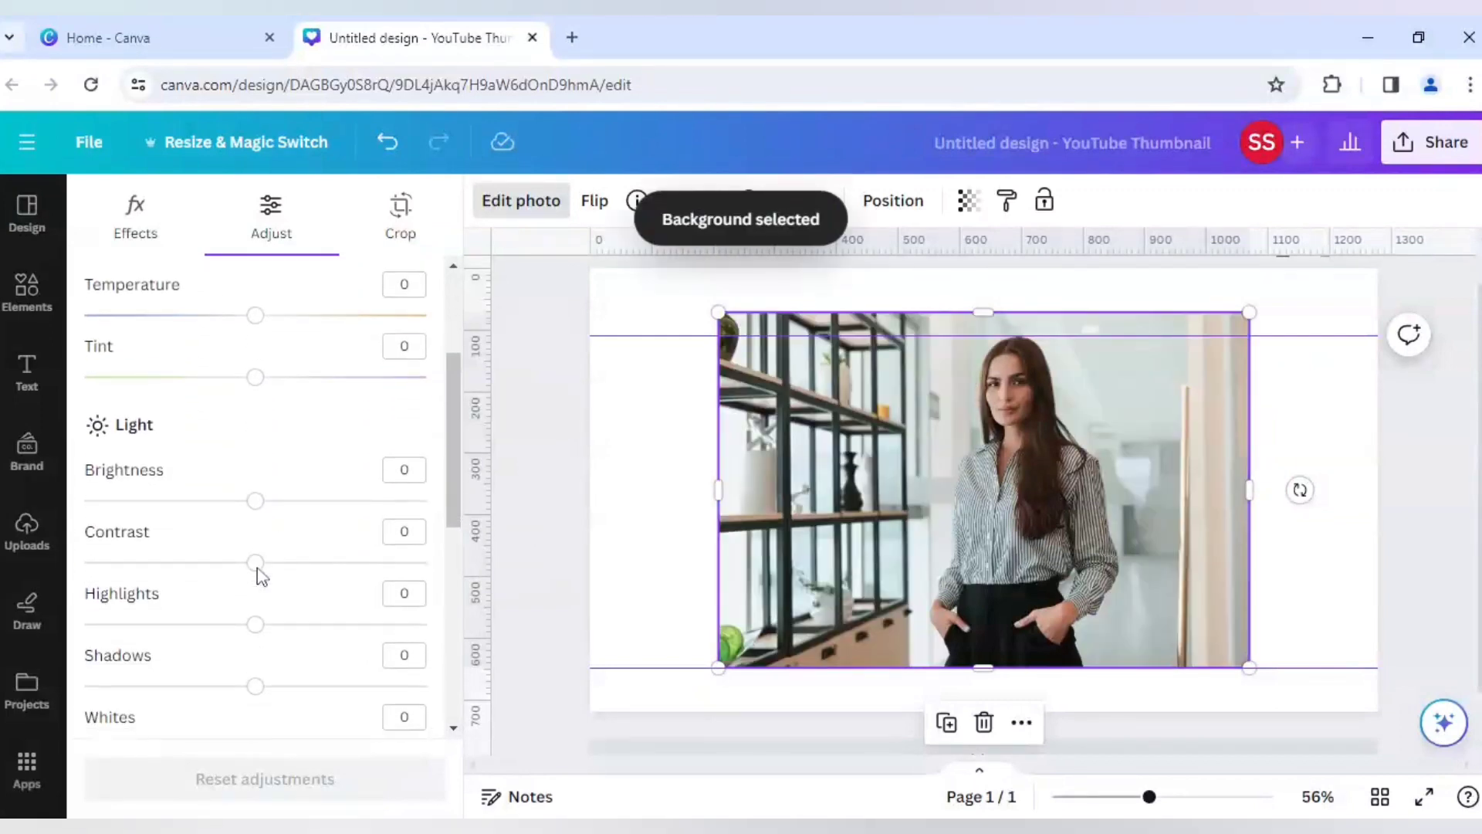
{"action": "left_click_drag", "start_coordinate": [257, 515], "coordinate": [183, 517]}
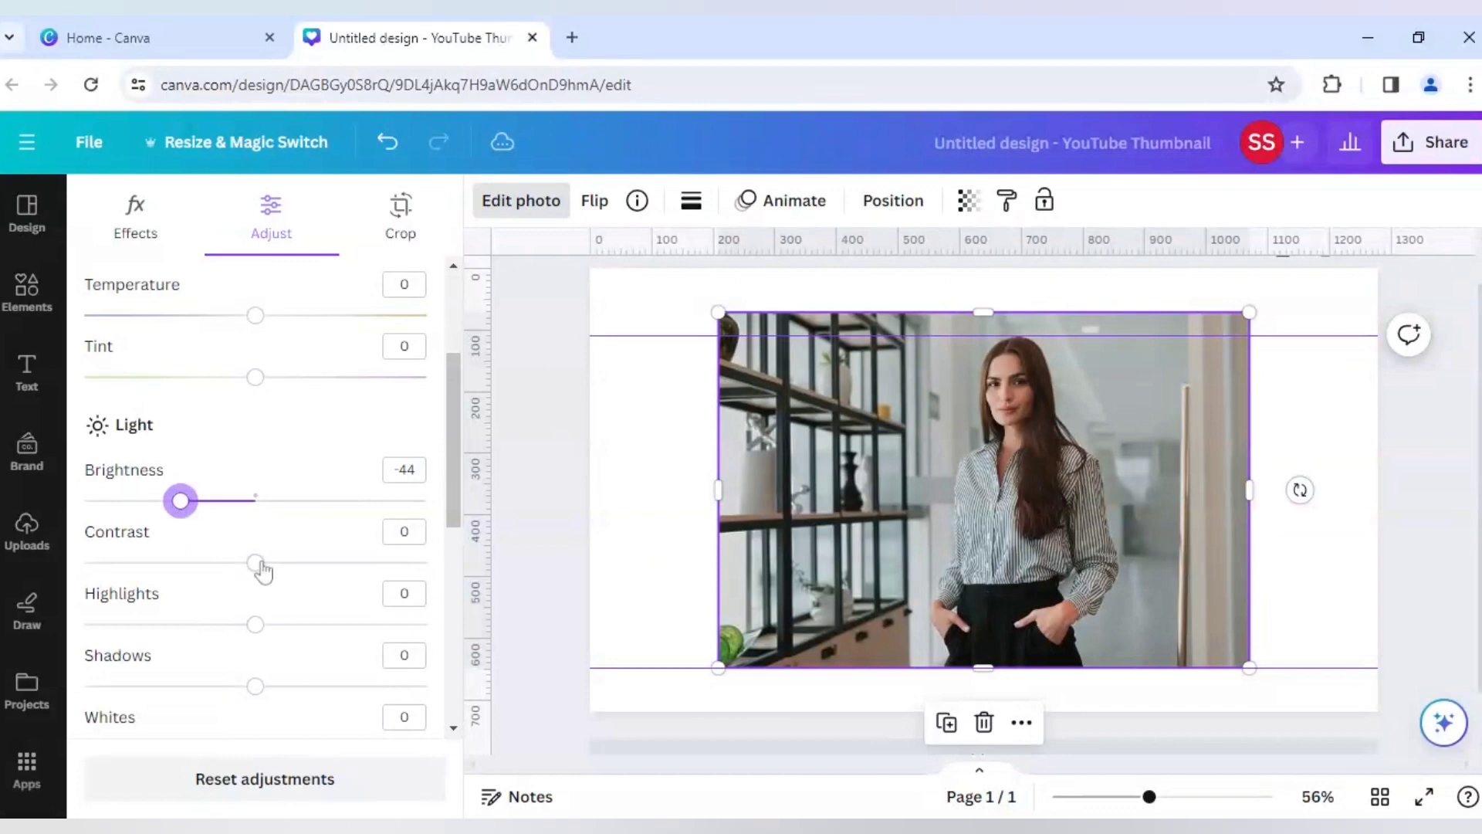
{"action": "mouse_move", "coordinate": [263, 566]}
{"action": "left_mouse_down"}
{"action": "mouse_move", "coordinate": [311, 573]}
{"action": "mouse_move", "coordinate": [198, 563]}
{"action": "mouse_move", "coordinate": [297, 563]}
{"action": "mouse_move", "coordinate": [277, 562]}
{"action": "left_mouse_up"}
{"action": "left_click_drag", "start_coordinate": [181, 506], "coordinate": [126, 510]}
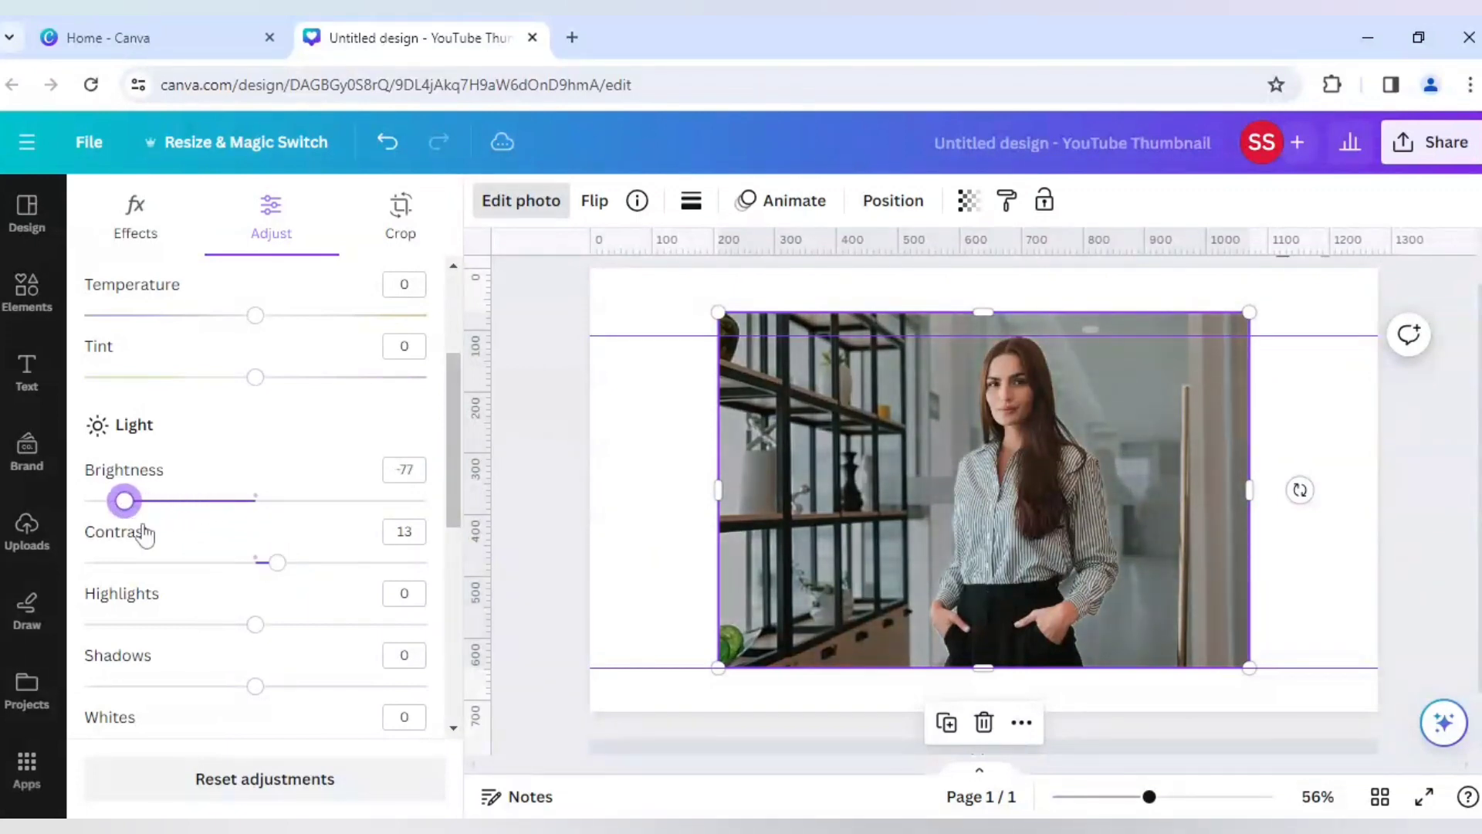
Set the photo background's highlights to -10, shadows to -36 and blacks to 9.
{"action": "mouse_move", "coordinate": [255, 625]}
{"action": "left_mouse_down"}
{"action": "mouse_move", "coordinate": [325, 634]}
{"action": "mouse_move", "coordinate": [242, 634]}
{"action": "left_mouse_up"}
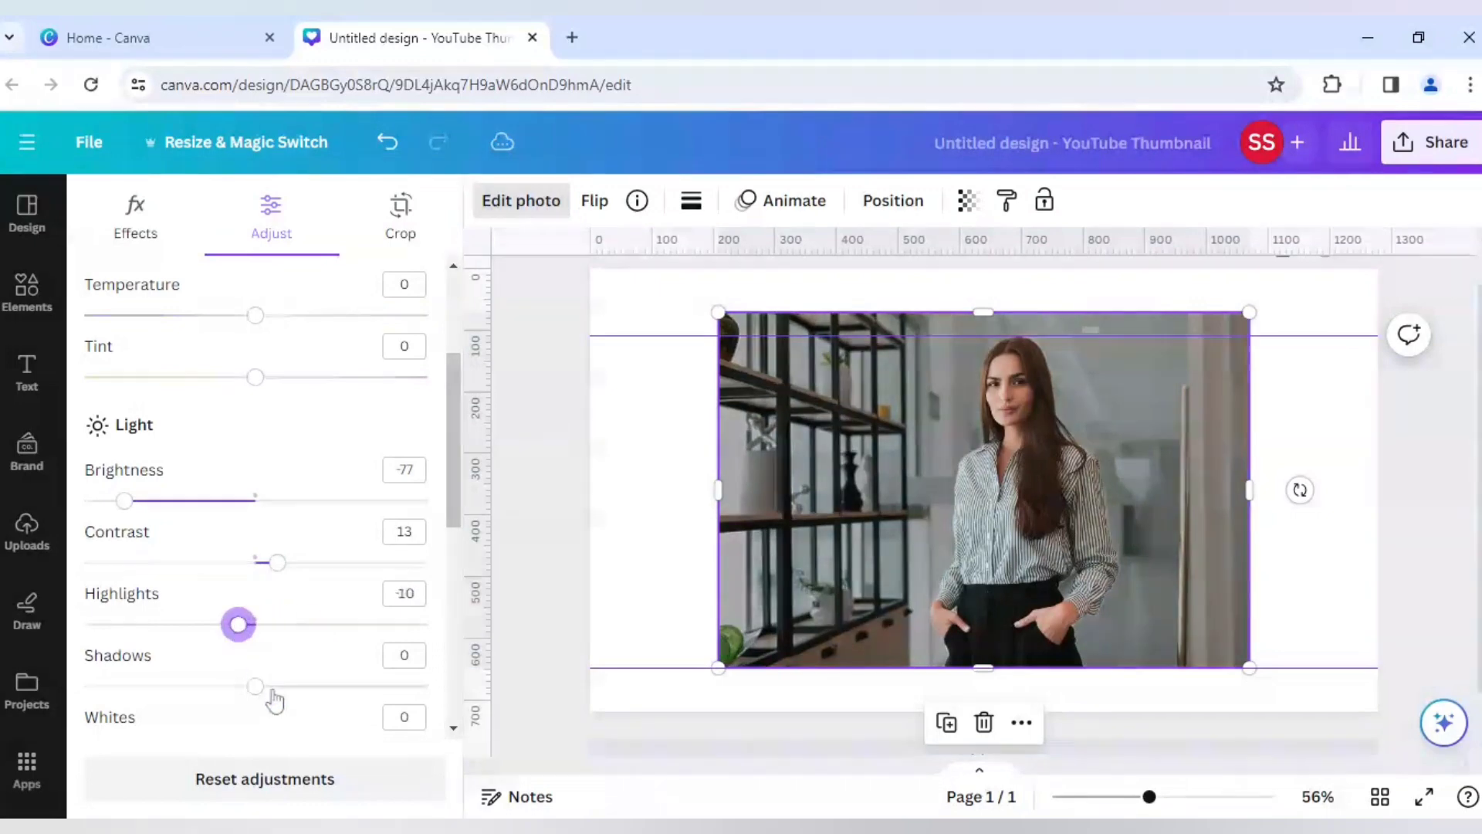
{"action": "left_click_drag", "start_coordinate": [257, 686], "coordinate": [197, 690]}
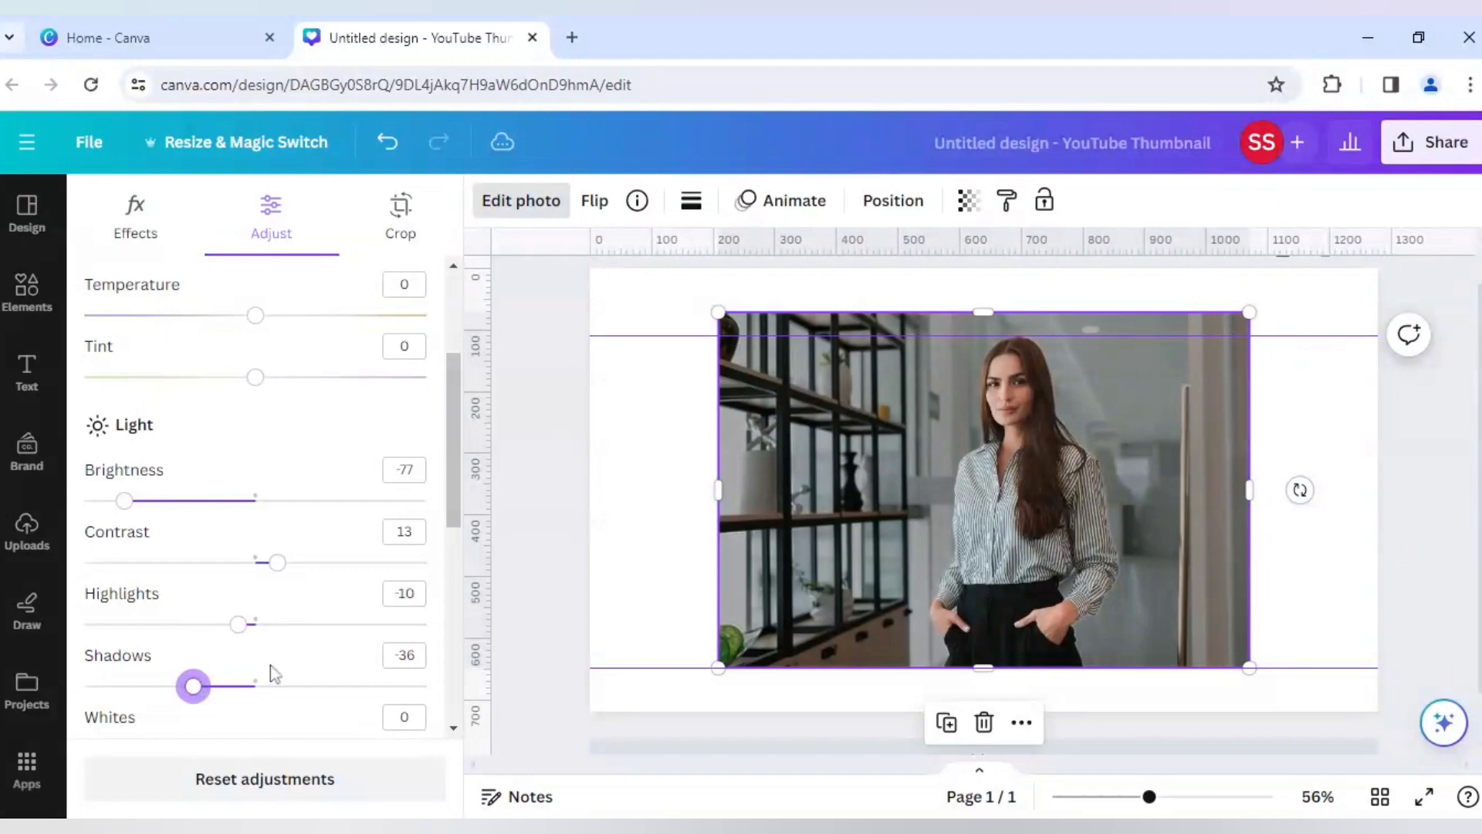
{"action": "scroll", "coordinate": [275, 671], "scroll_direction": "down", "scroll_amount": 3}
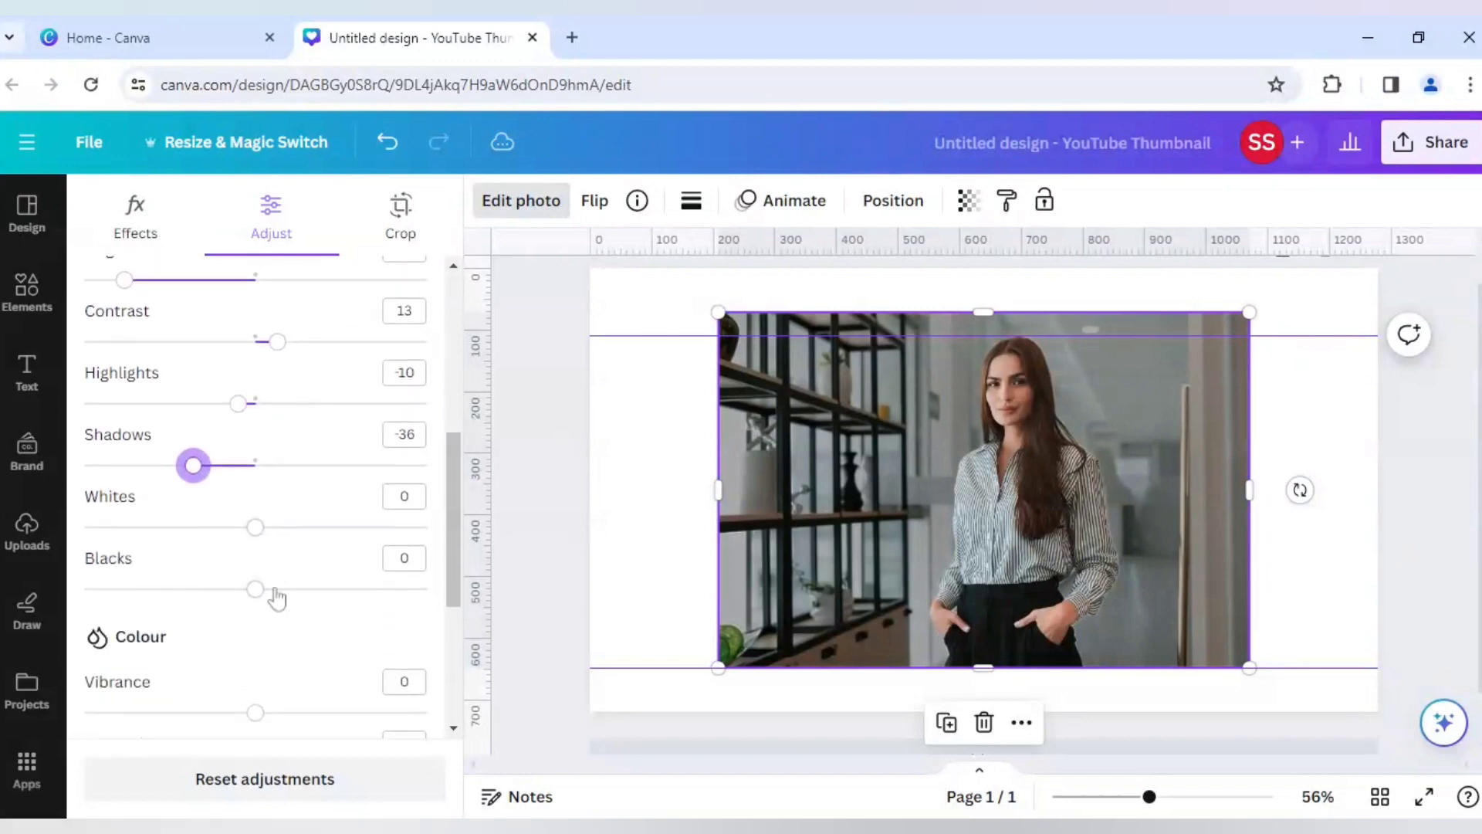
{"action": "mouse_move", "coordinate": [261, 590]}
{"action": "left_mouse_down"}
{"action": "mouse_move", "coordinate": [354, 602]}
{"action": "mouse_move", "coordinate": [199, 599]}
{"action": "mouse_move", "coordinate": [298, 599]}
{"action": "mouse_move", "coordinate": [274, 603]}
{"action": "left_mouse_up"}
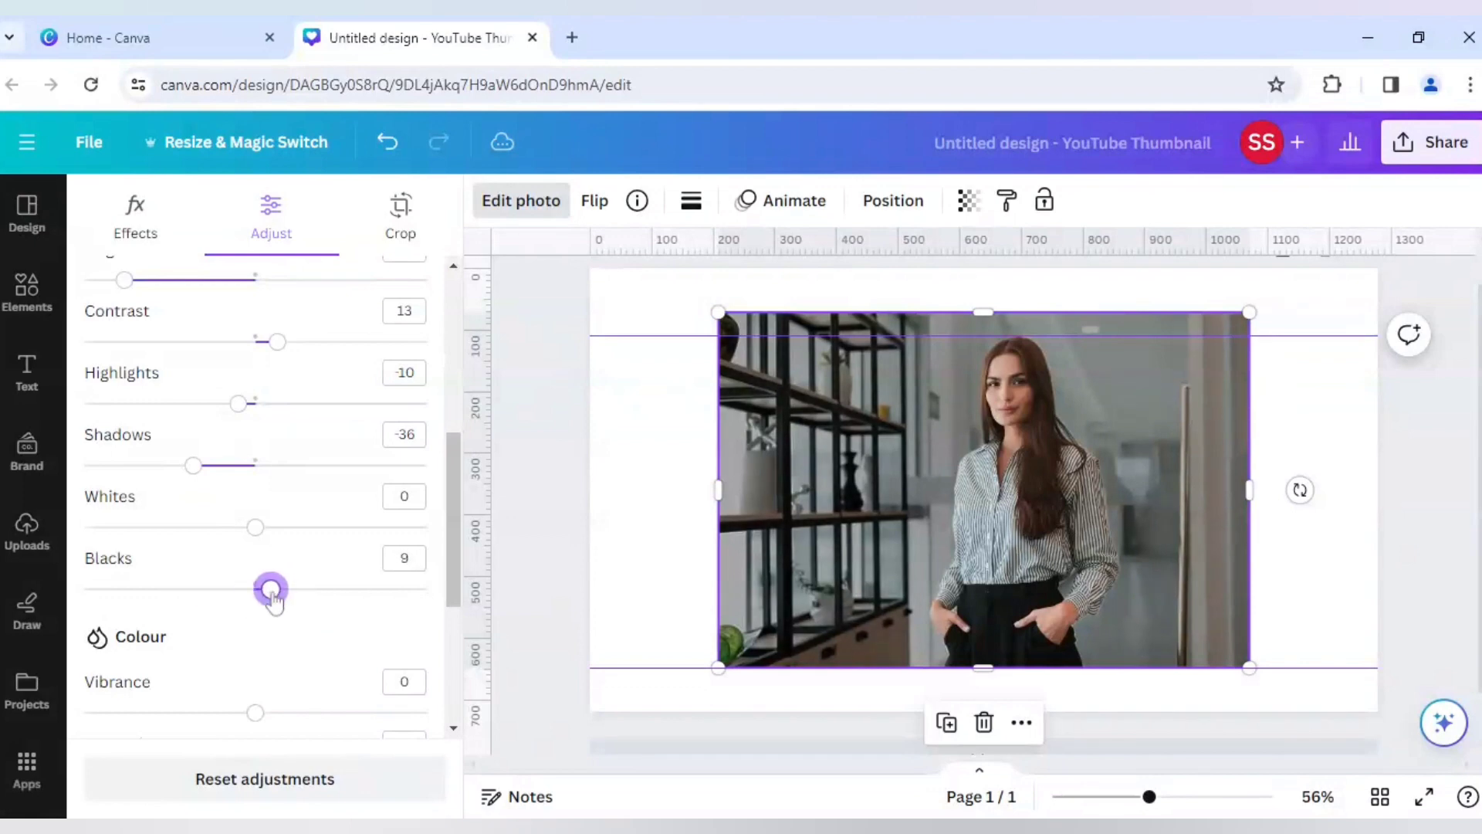
{"action": "scroll", "coordinate": [271, 628], "scroll_direction": "down", "scroll_amount": 3}
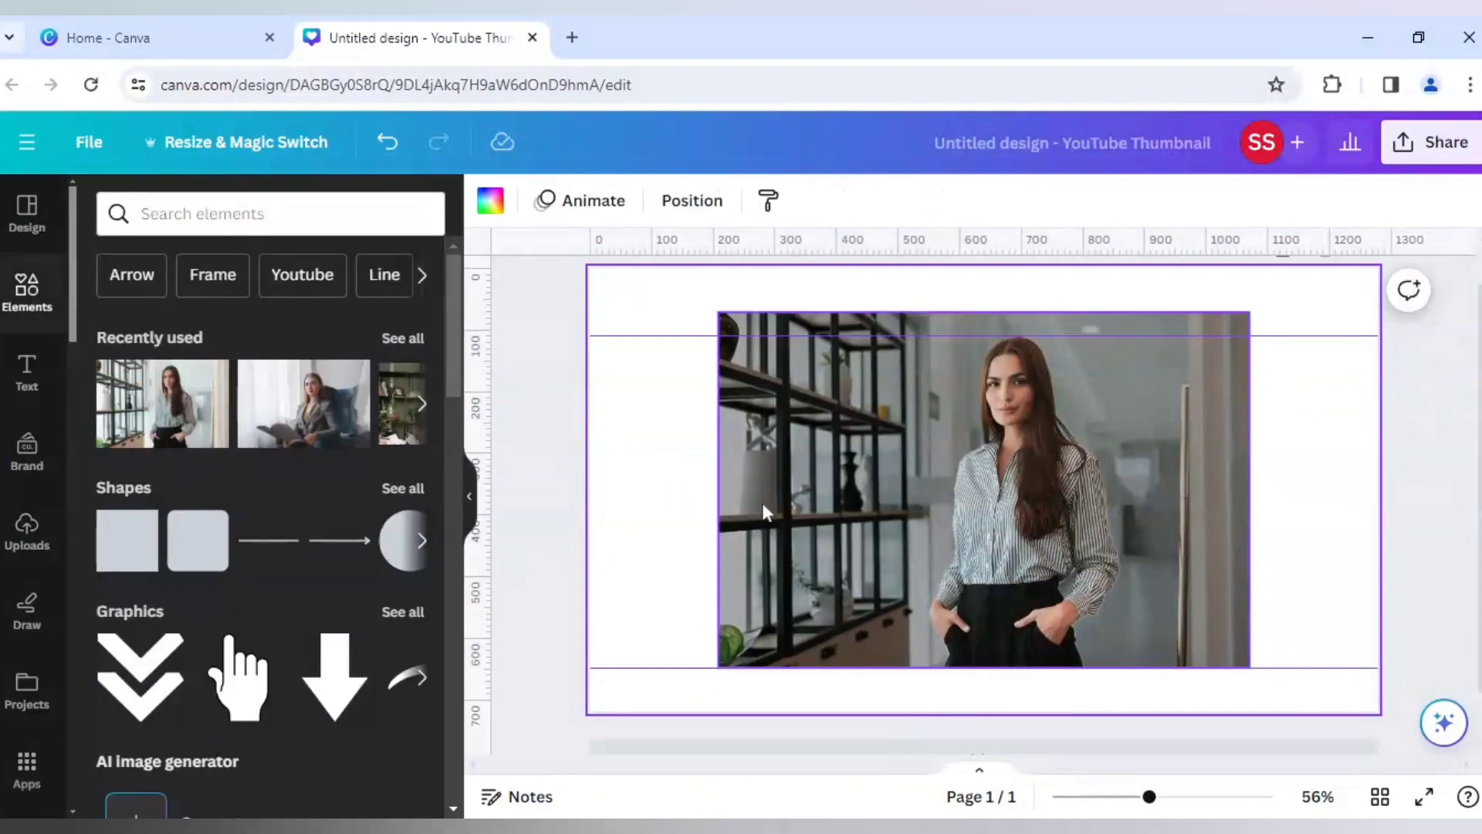
Select the original photo and the cutout together, enlarge them to cover the whole page and position them with the woman's head in frame.
{"action": "left_click", "coordinate": [851, 557]}
{"action": "key", "text": "ctrl+a"}
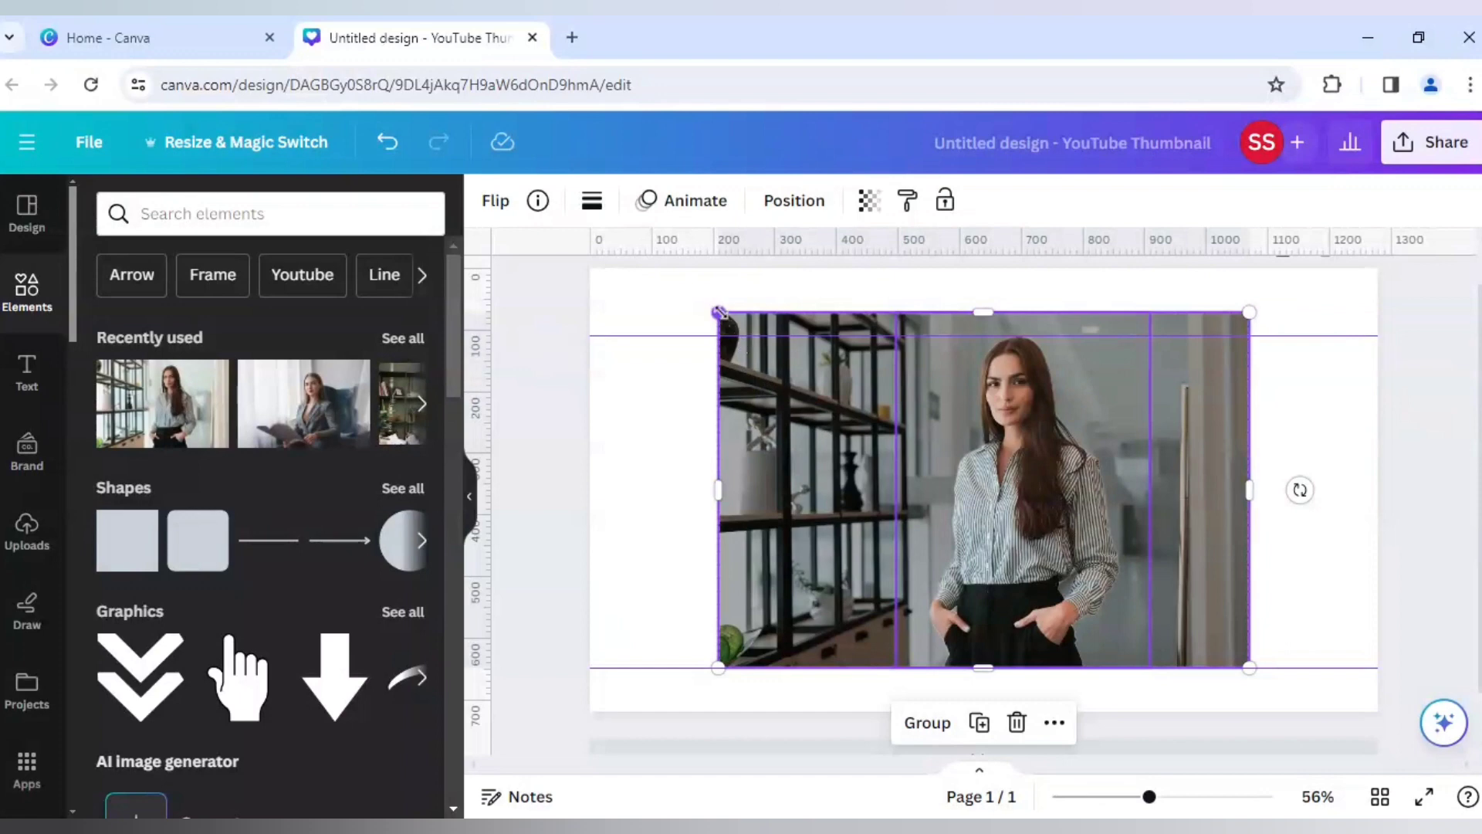
{"action": "left_click_drag", "start_coordinate": [717, 312], "coordinate": [547, 247]}
{"action": "left_click_drag", "start_coordinate": [1042, 495], "coordinate": [1052, 548]}
{"action": "left_click_drag", "start_coordinate": [1267, 733], "coordinate": [1385, 772]}
{"action": "left_click_drag", "start_coordinate": [1106, 624], "coordinate": [1098, 605]}
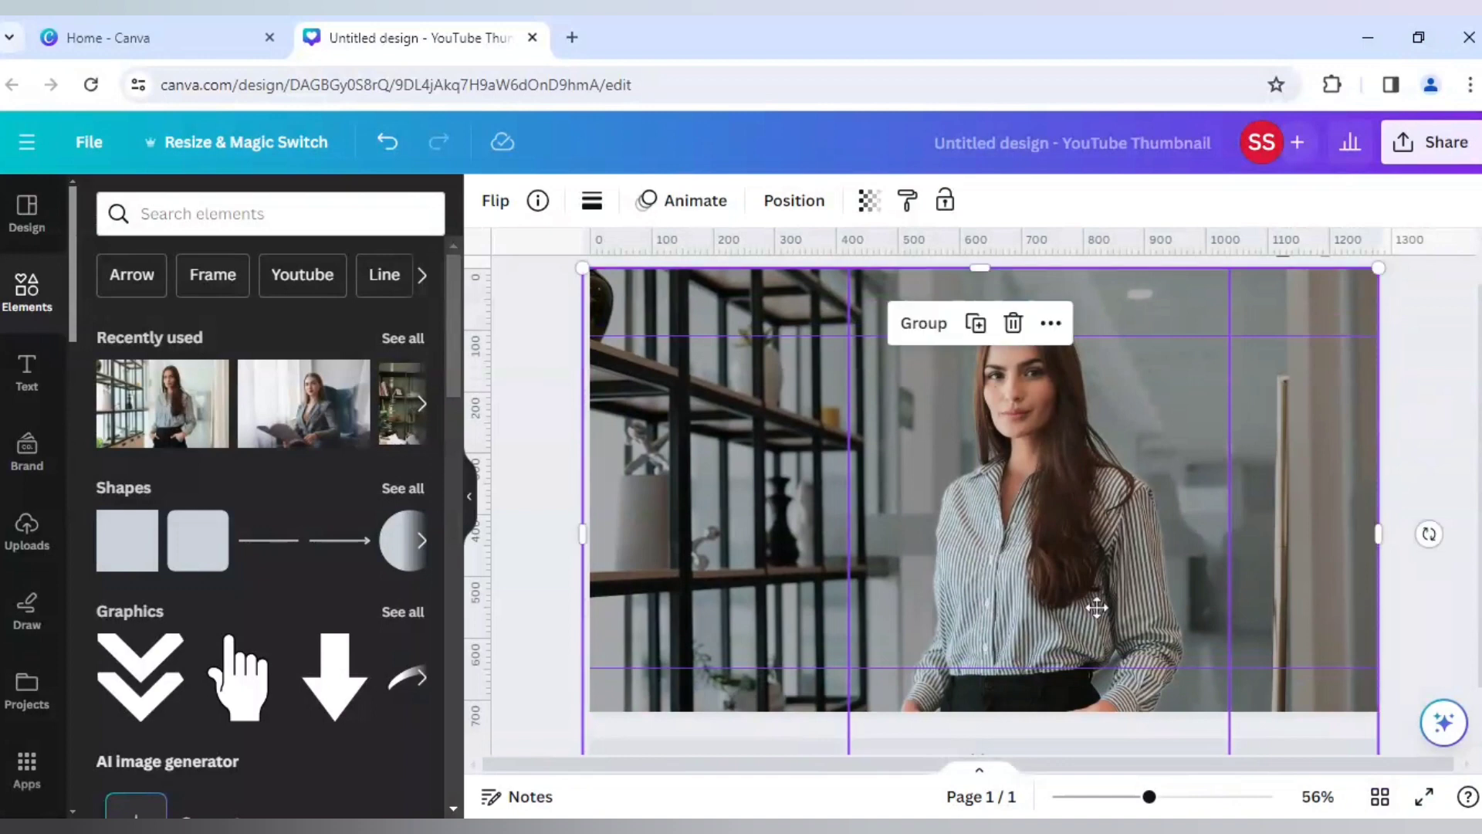
Deselect the photos and remove both horizontal guides from the page.
{"action": "left_click", "coordinate": [1449, 466]}
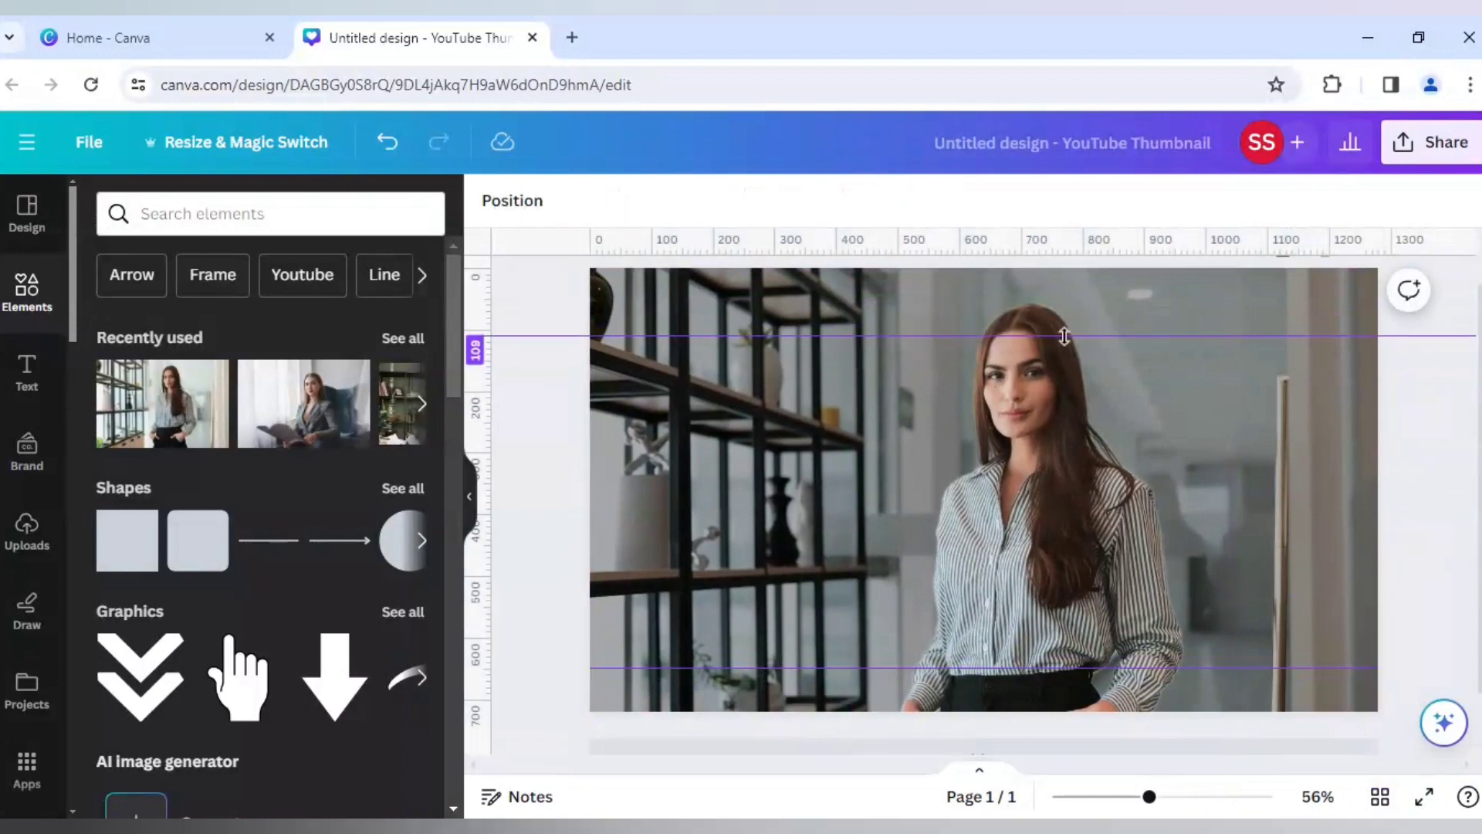
{"action": "left_click_drag", "start_coordinate": [1055, 228], "coordinate": [1045, 208]}
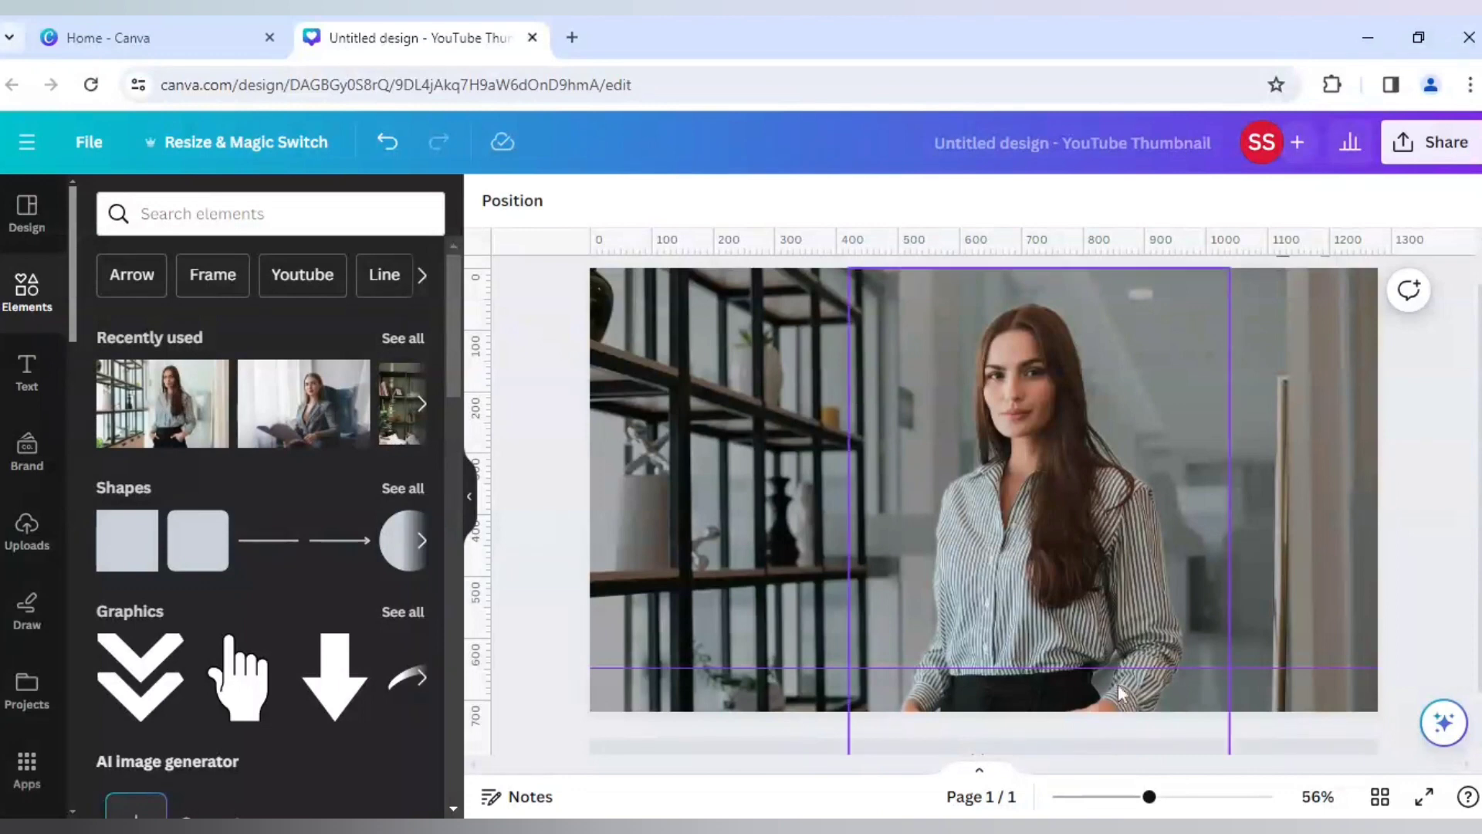
{"action": "left_click_drag", "start_coordinate": [1113, 667], "coordinate": [1140, 797]}
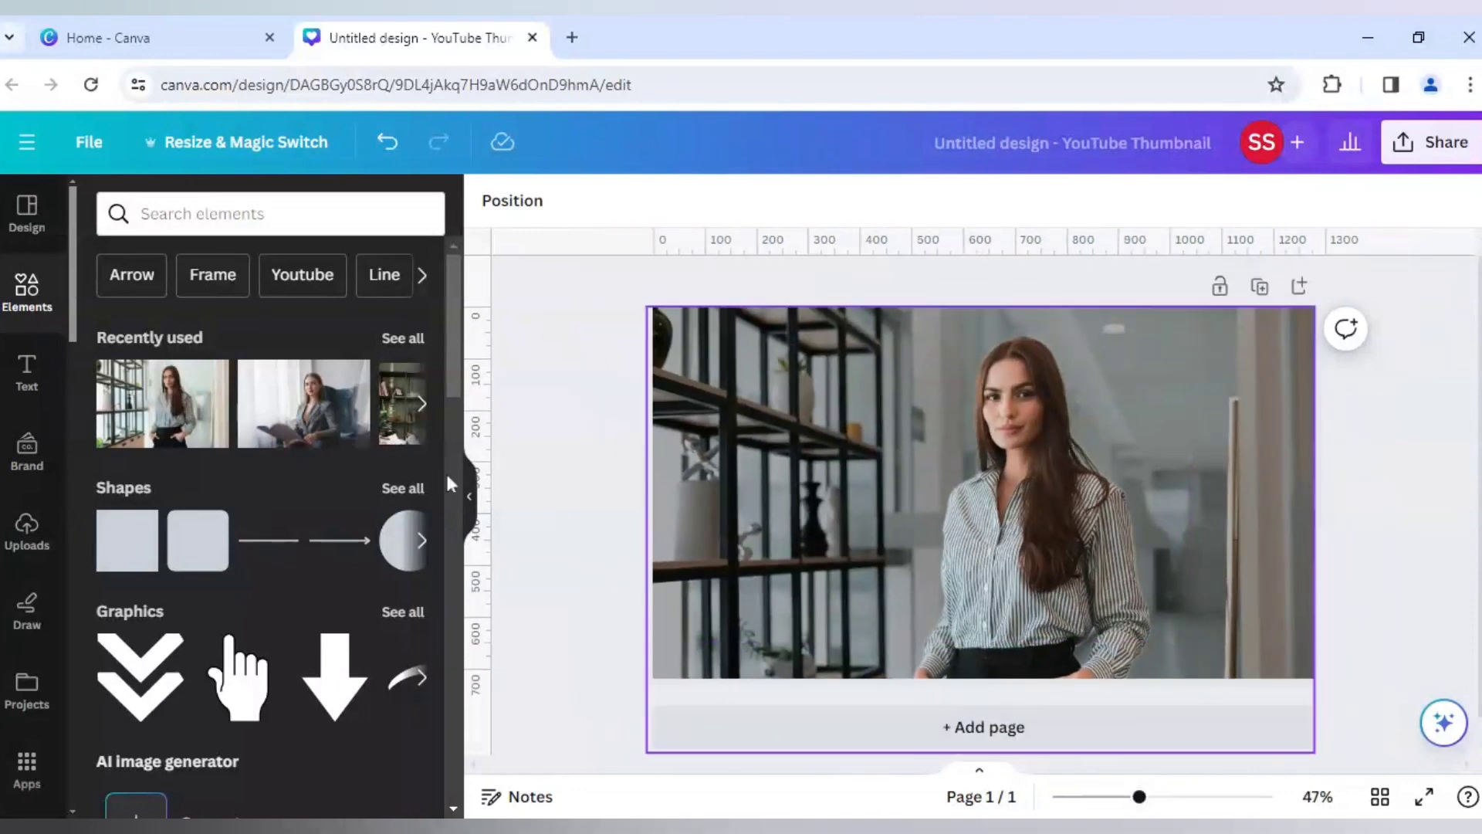
Add a heading text box to the page and set its font to Open Sans.
{"action": "left_click", "coordinate": [30, 385]}
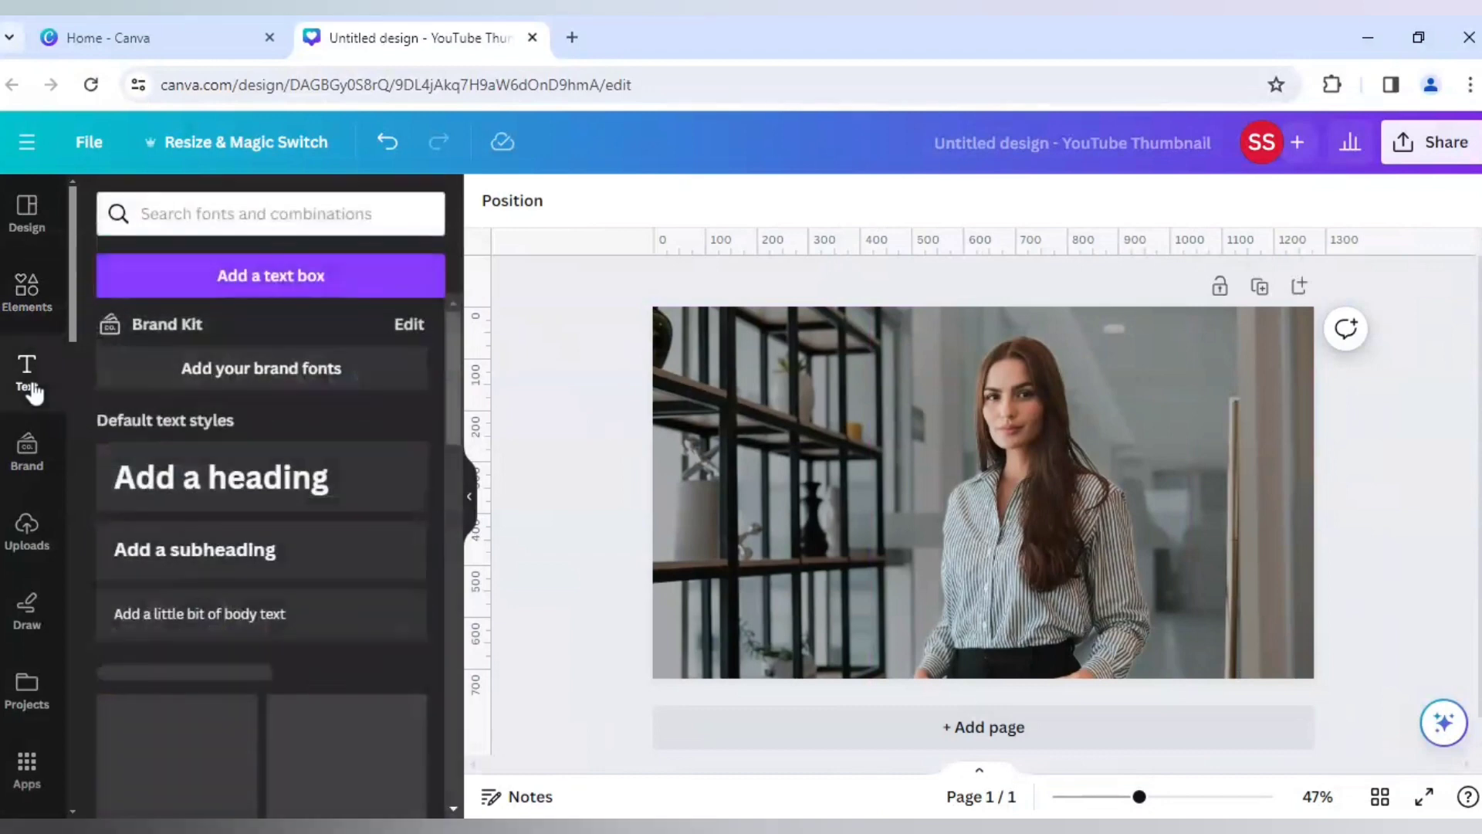
{"action": "left_click", "coordinate": [253, 493]}
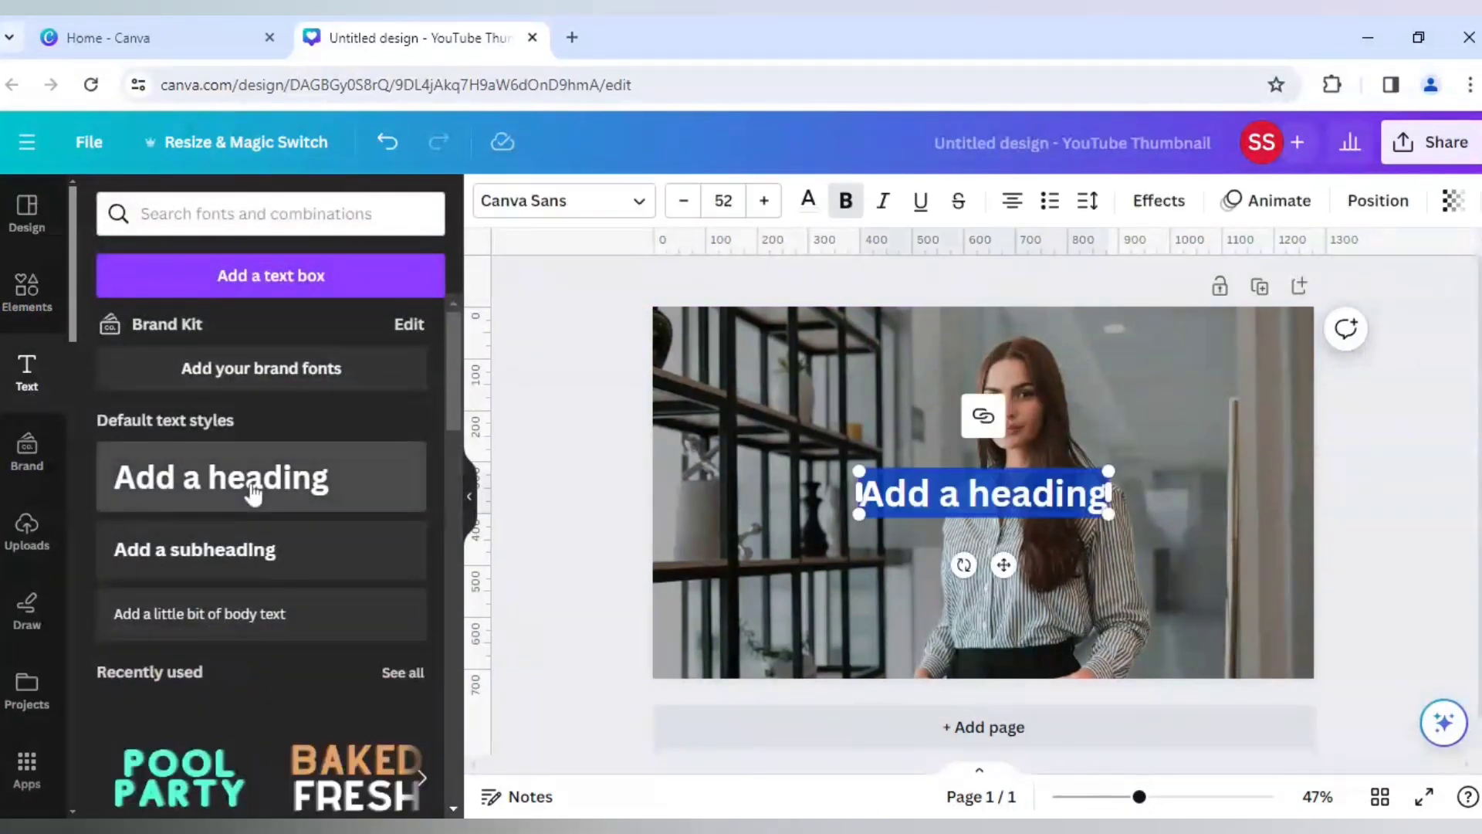
{"action": "left_click", "coordinate": [556, 207]}
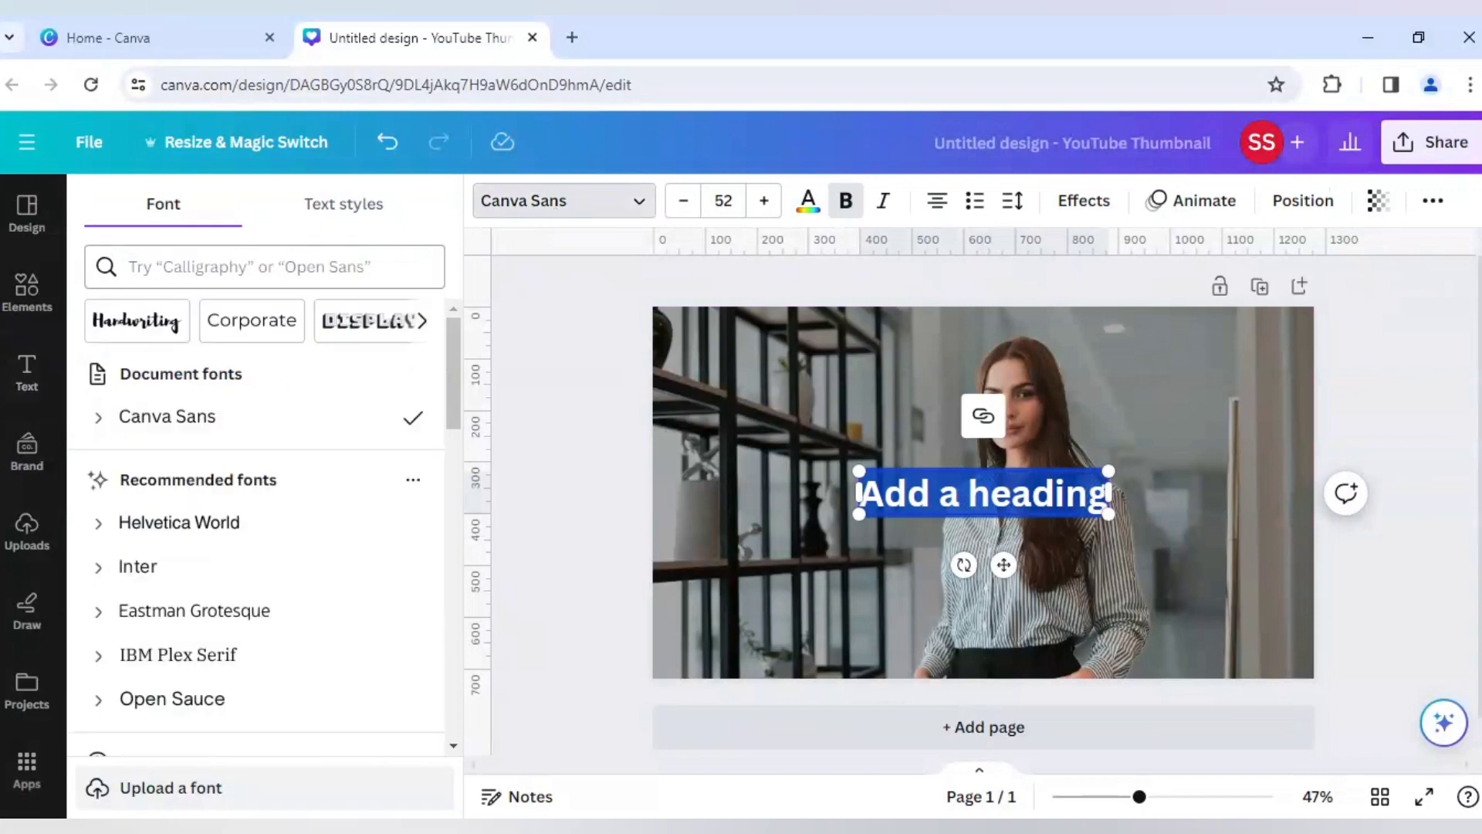
{"action": "left_click", "coordinate": [262, 267]}
{"action": "type", "text": "op"}
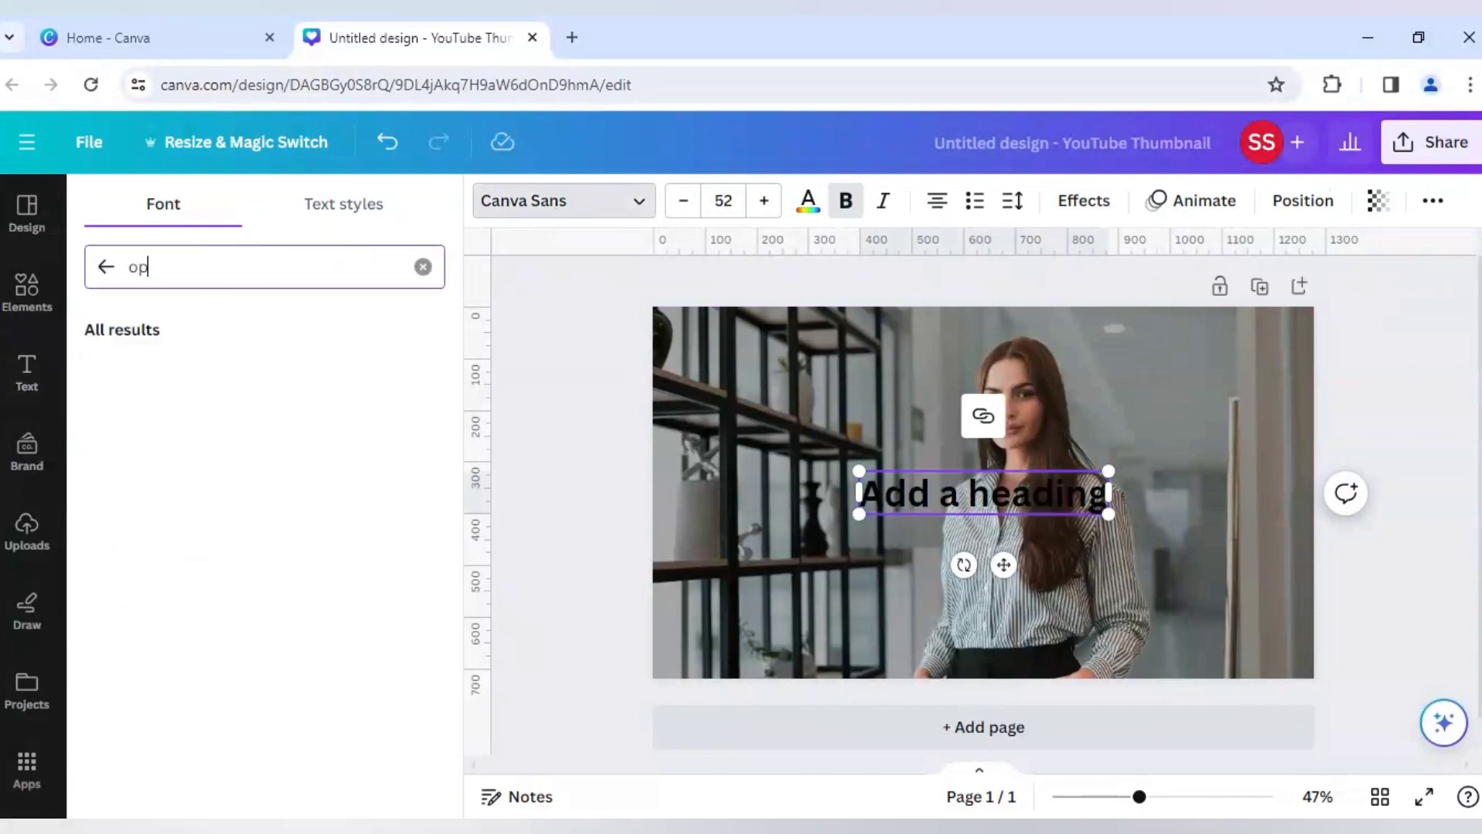
{"action": "type", "text": "en sans"}
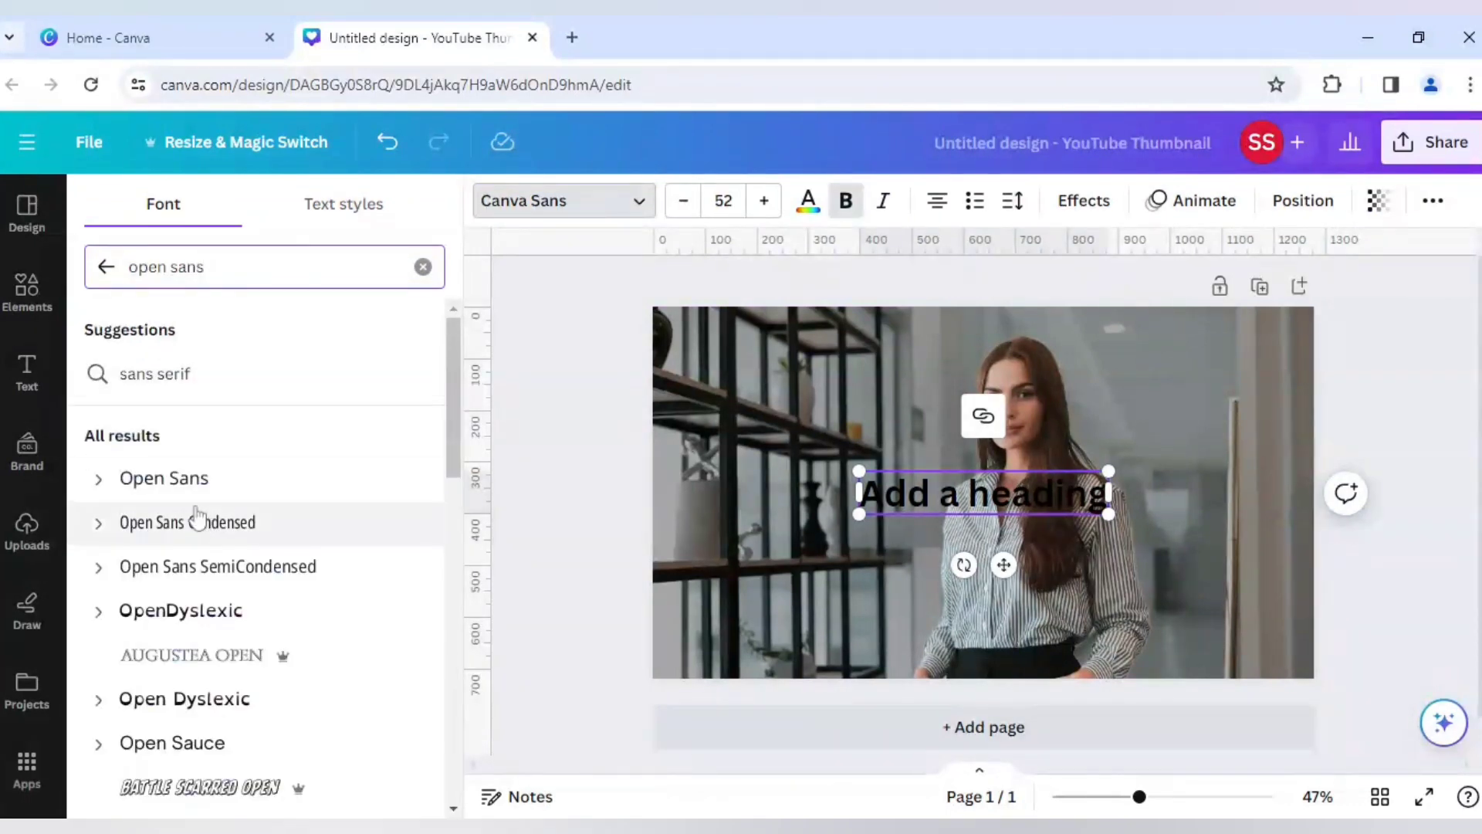
{"action": "left_click", "coordinate": [177, 488]}
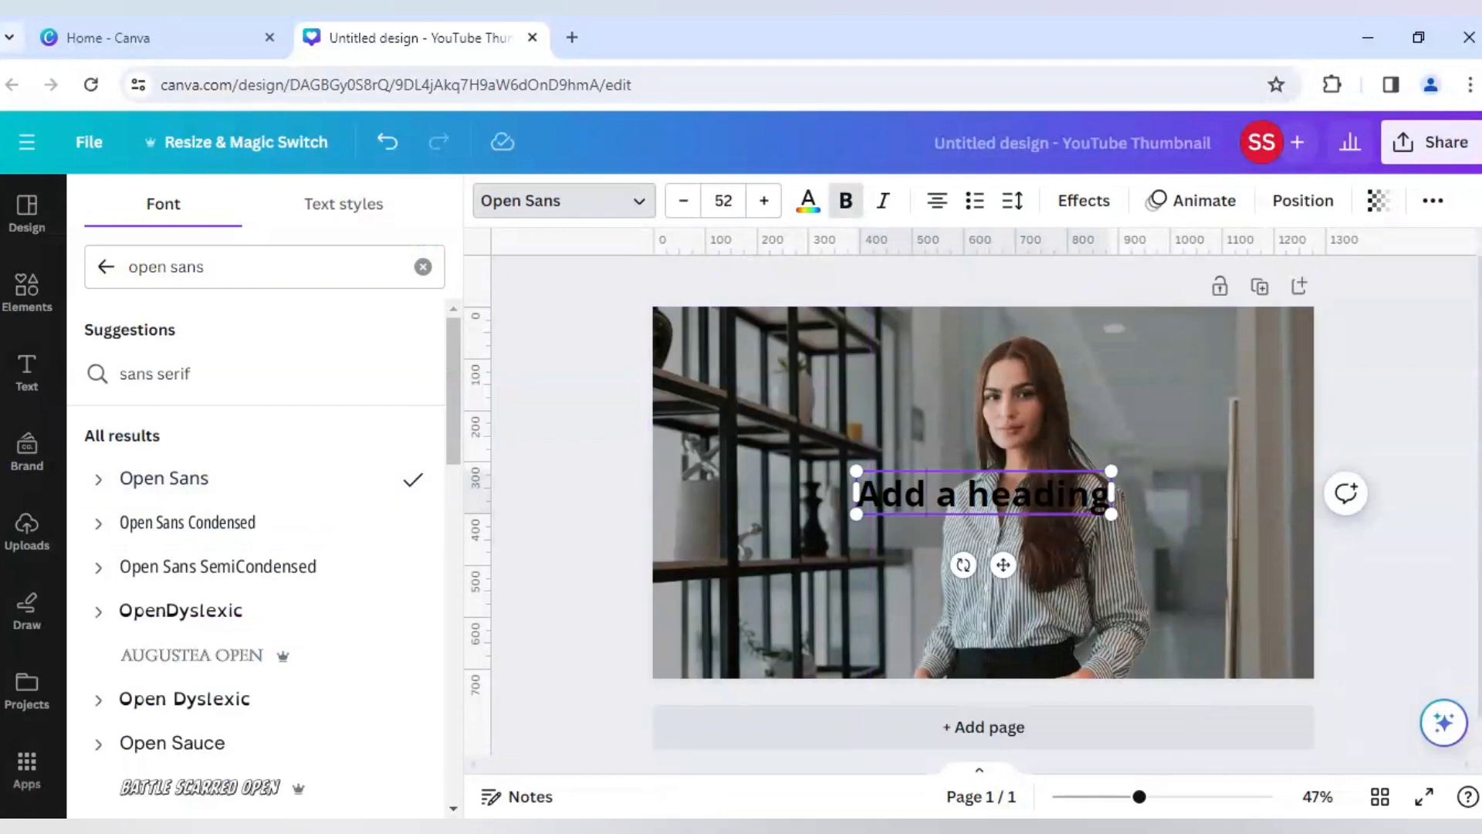
Replace the heading's placeholder text with "OUTLINE" and make it italic.
{"action": "key", "text": "ctrl+a"}
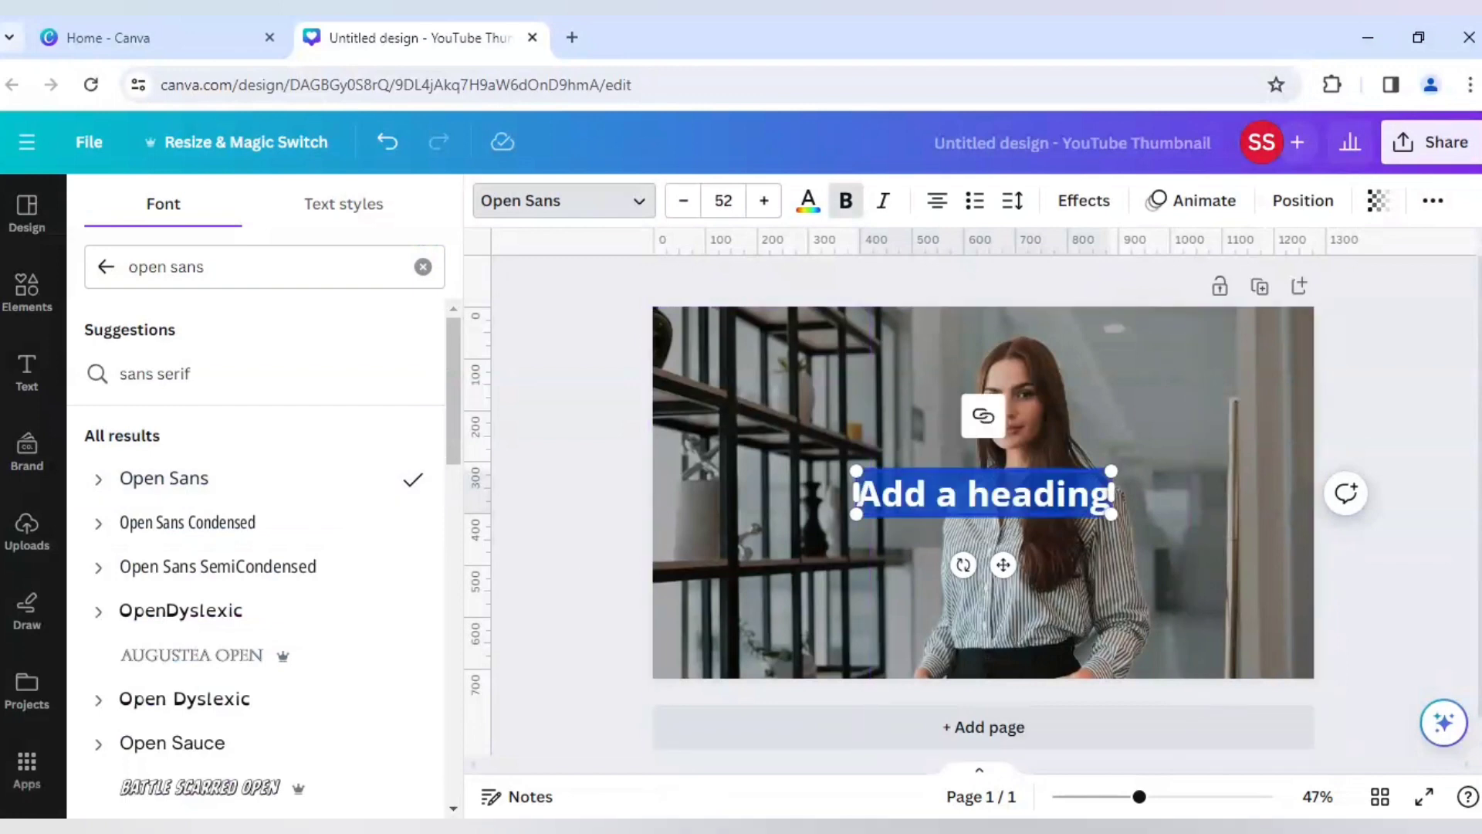
{"action": "type", "text": "OUTLINE"}
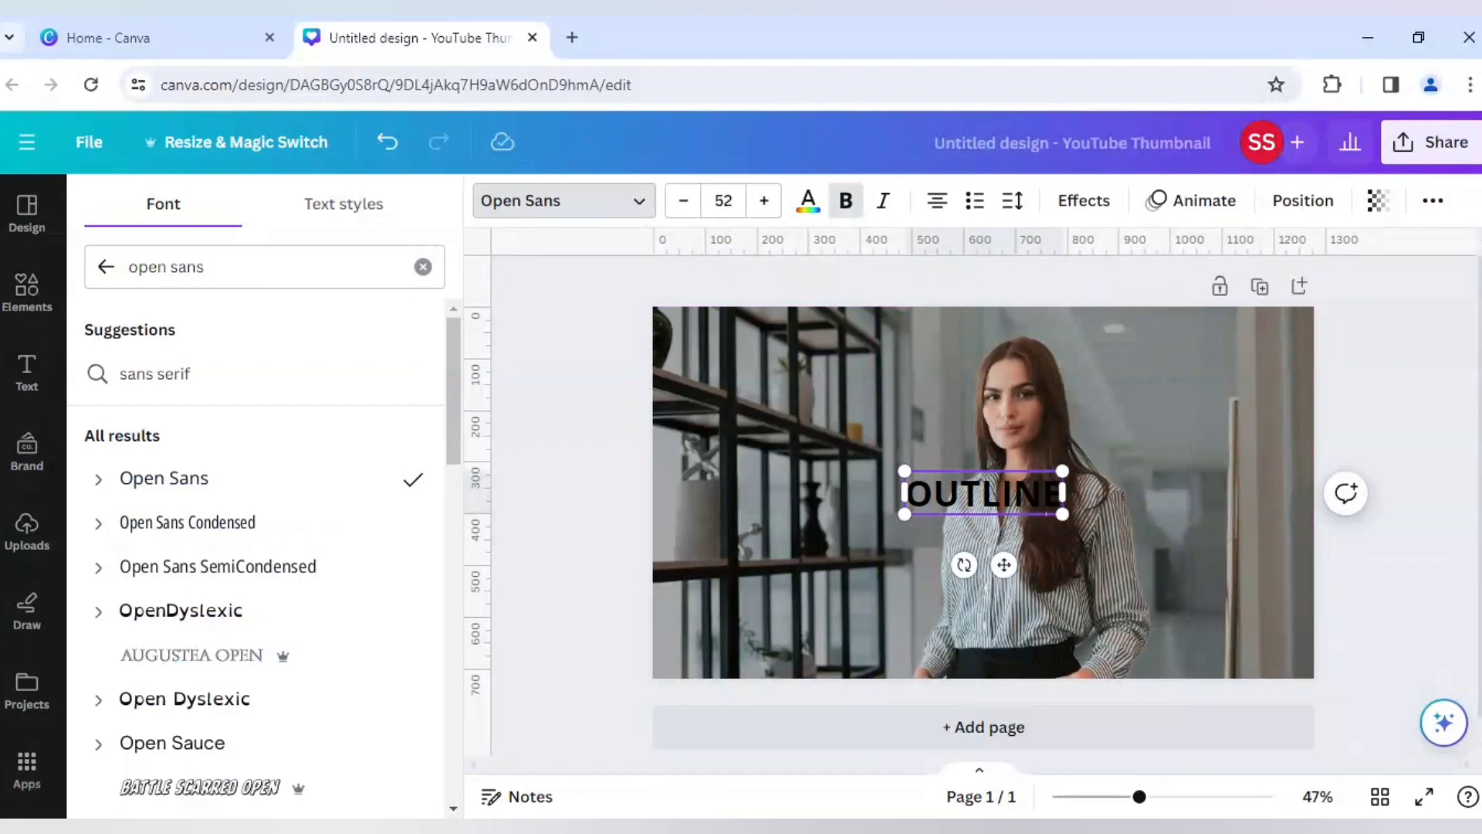
{"action": "left_click", "coordinate": [882, 540]}
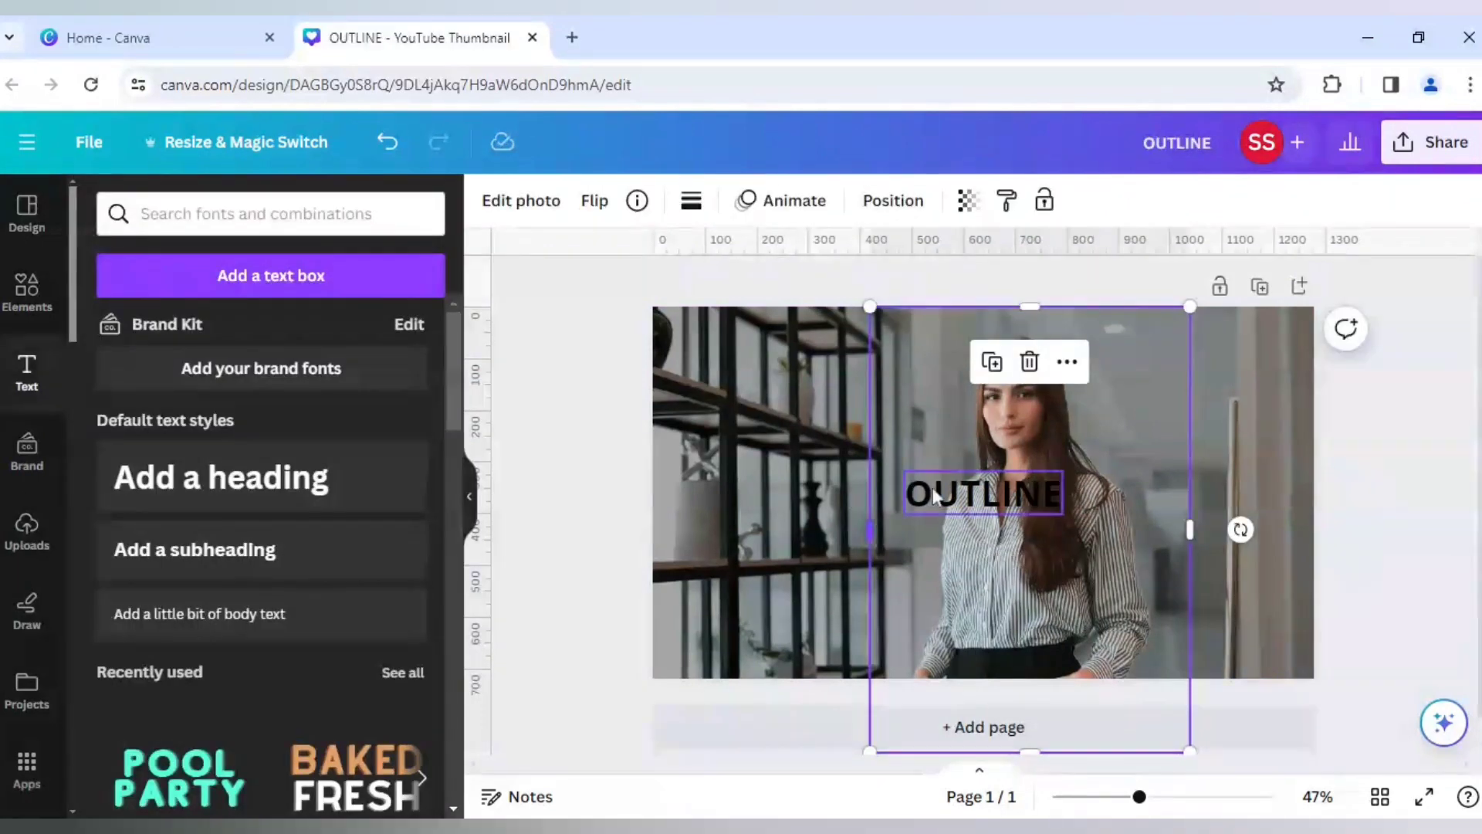
{"action": "left_click", "coordinate": [981, 510]}
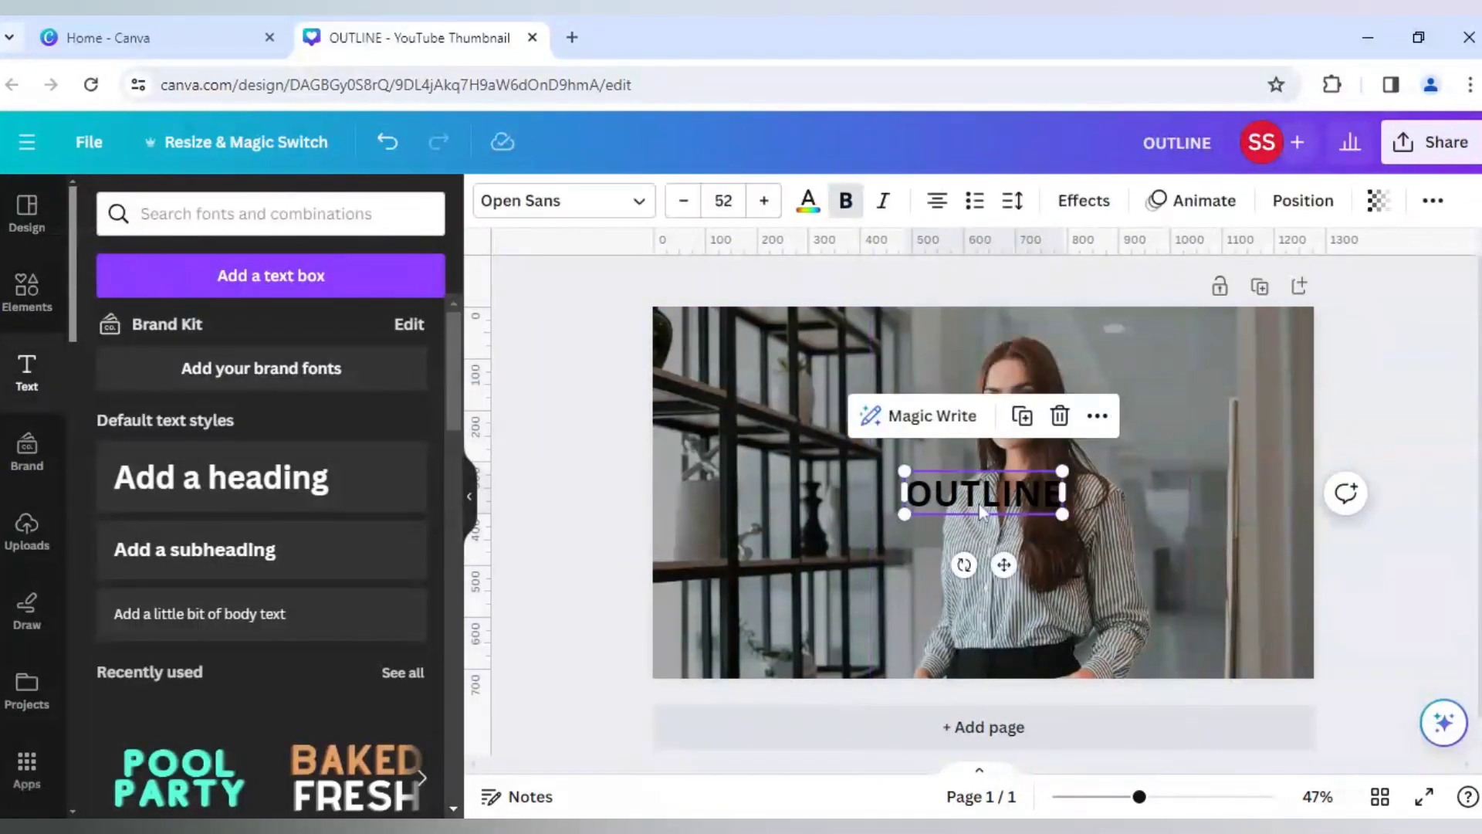
{"action": "left_click", "coordinate": [887, 205]}
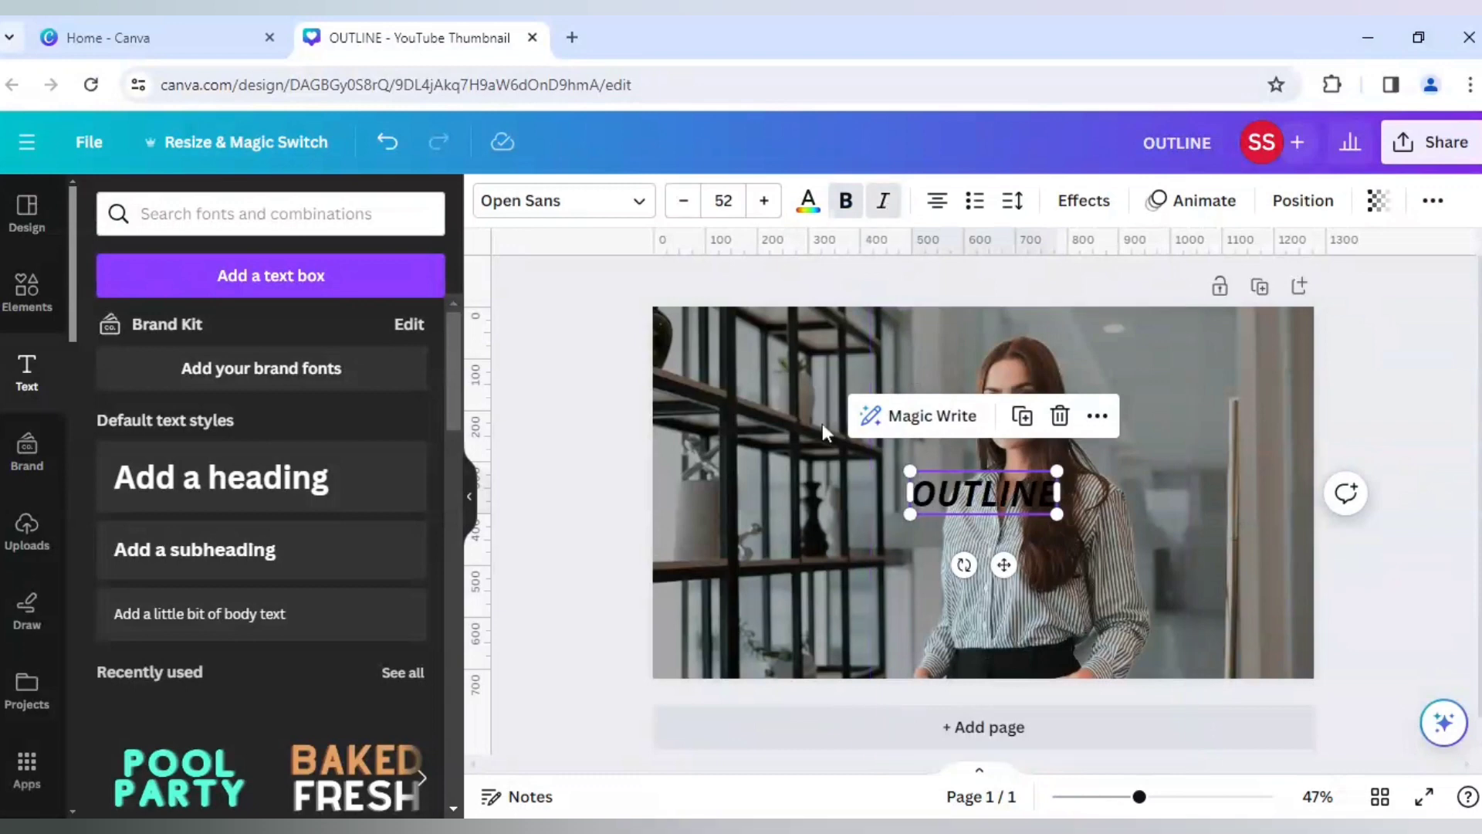
Set the OUTLINE text's font size to 144 and position it across the woman's torso.
{"action": "left_click", "coordinate": [723, 202]}
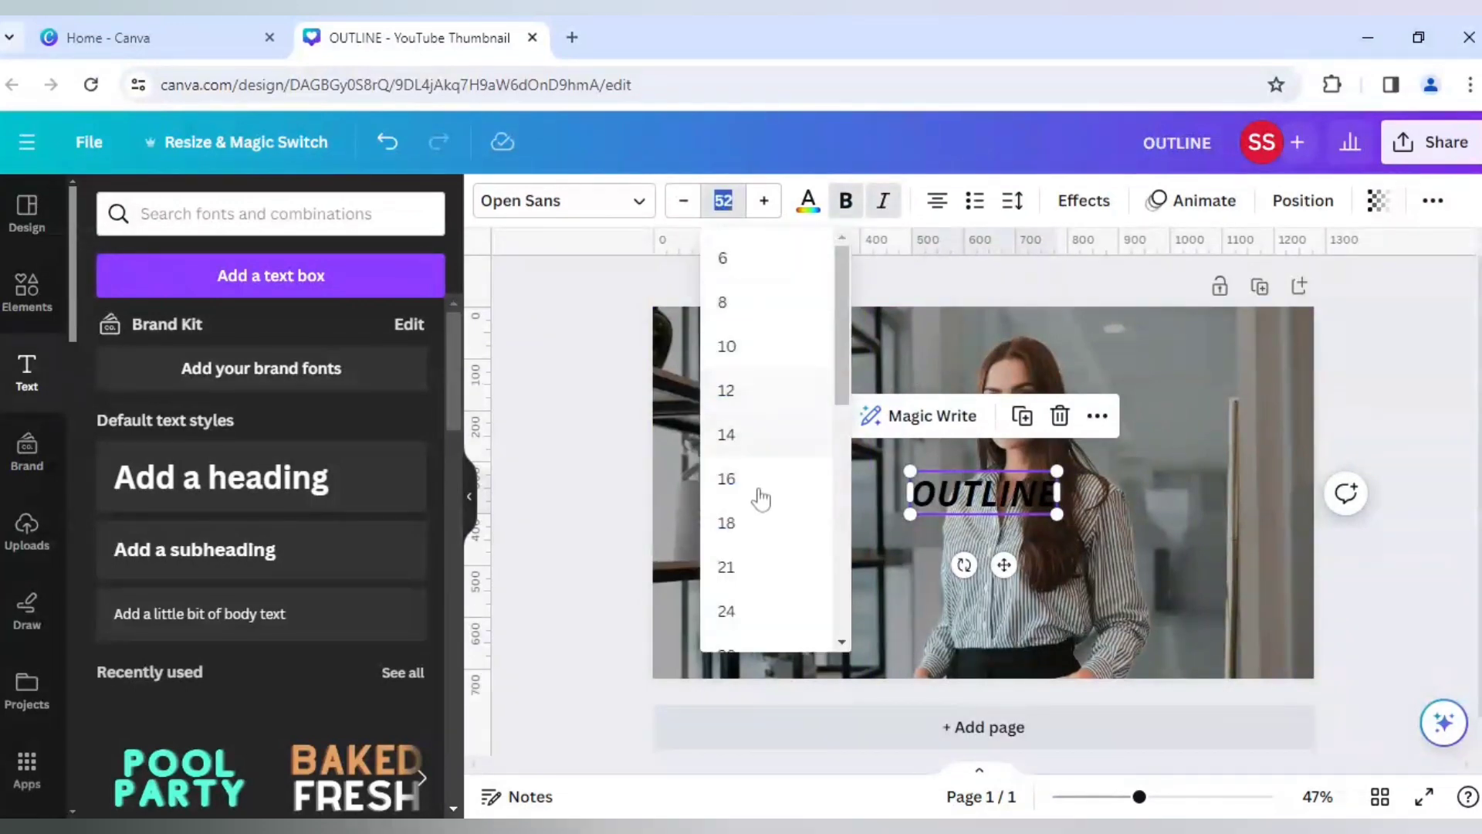
{"action": "scroll", "coordinate": [761, 496], "scroll_direction": "down", "scroll_amount": 5}
{"action": "scroll", "coordinate": [760, 548], "scroll_direction": "down", "scroll_amount": 1}
{"action": "left_click", "coordinate": [758, 619]}
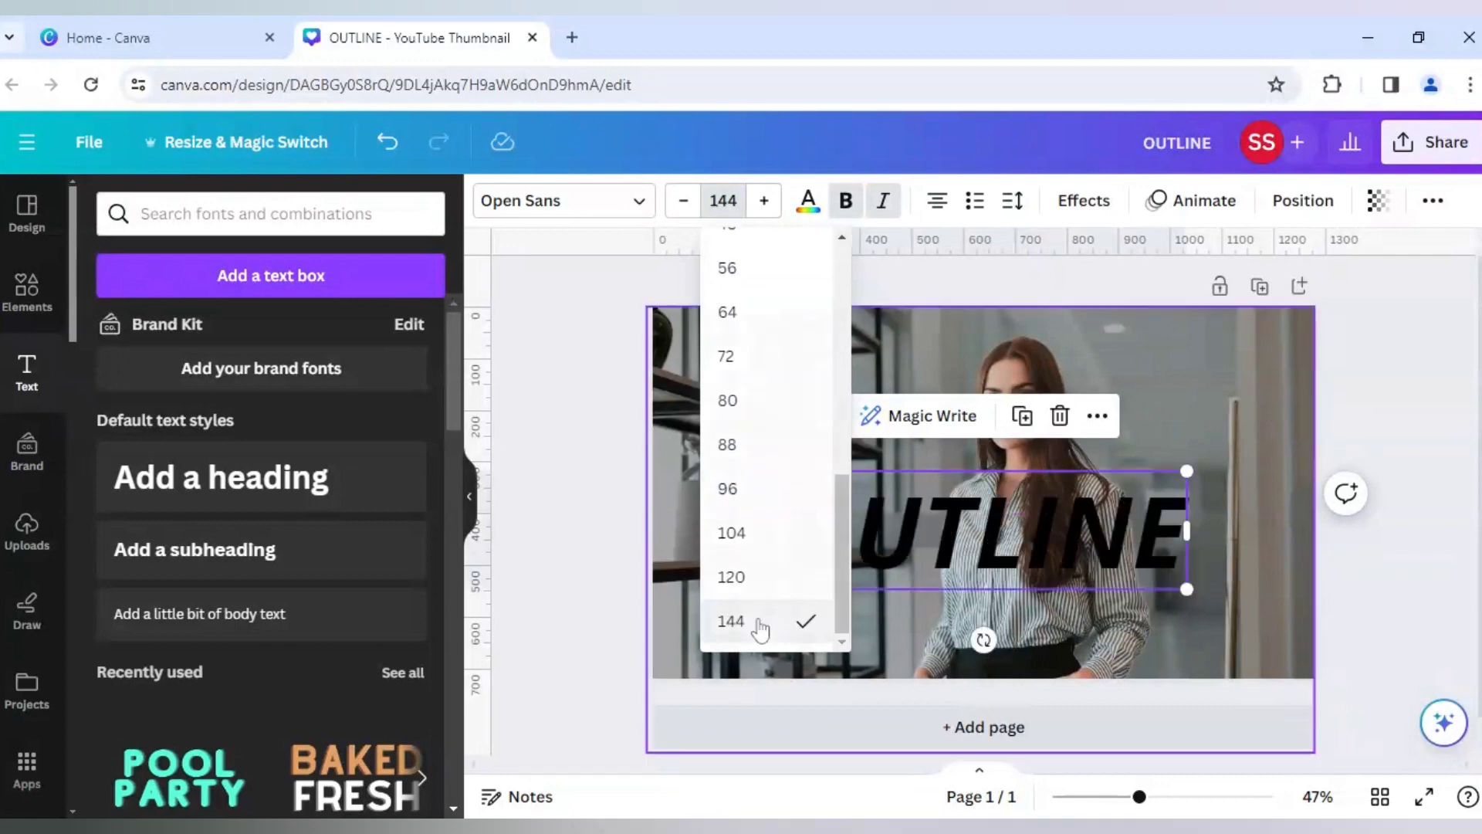
{"action": "left_click_drag", "start_coordinate": [1016, 562], "coordinate": [1045, 550]}
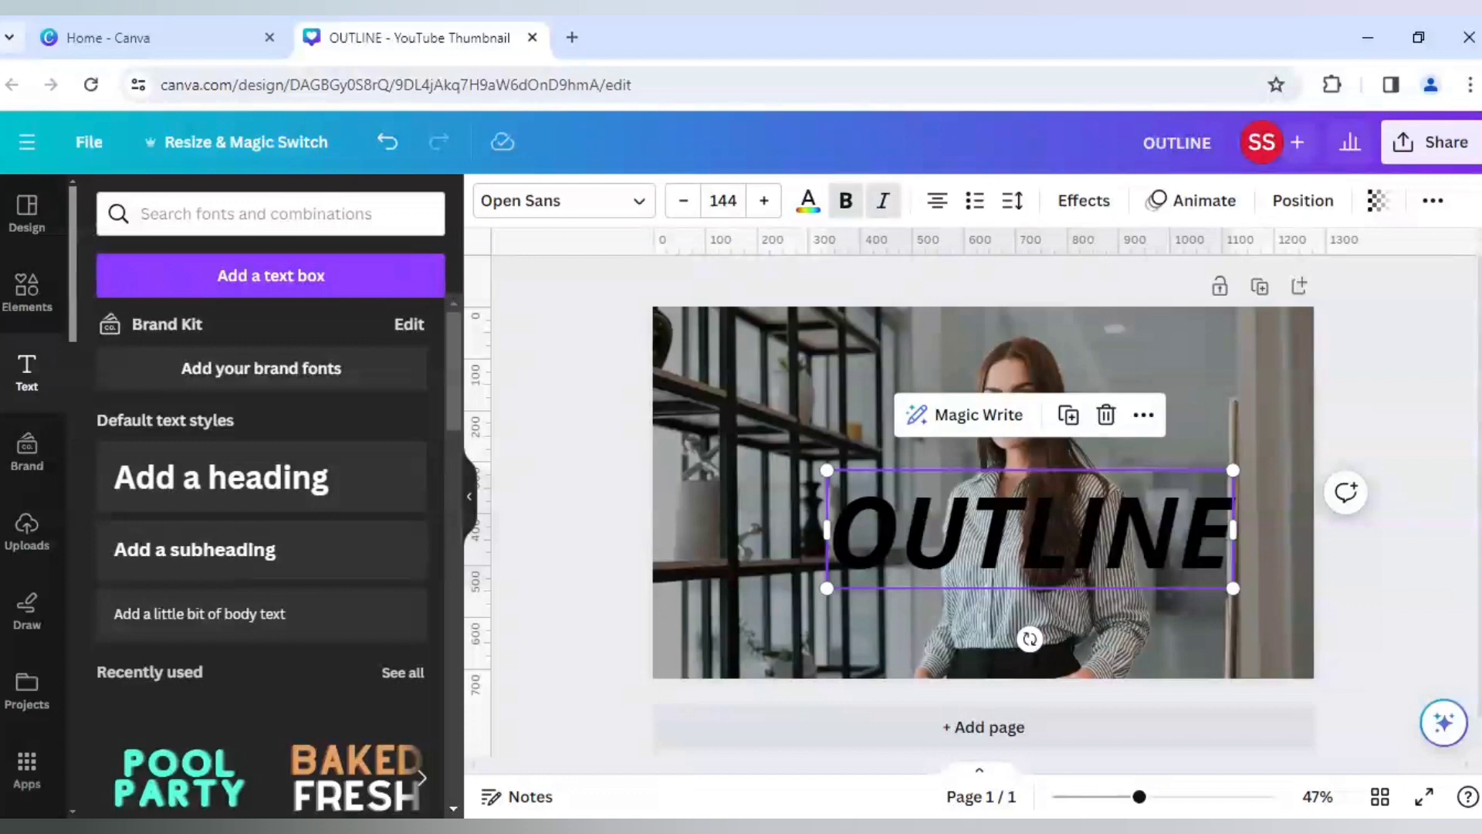
Colour the OUTLINE text white, then duplicate it and align the copy exactly over the original.
{"action": "left_click", "coordinate": [807, 202]}
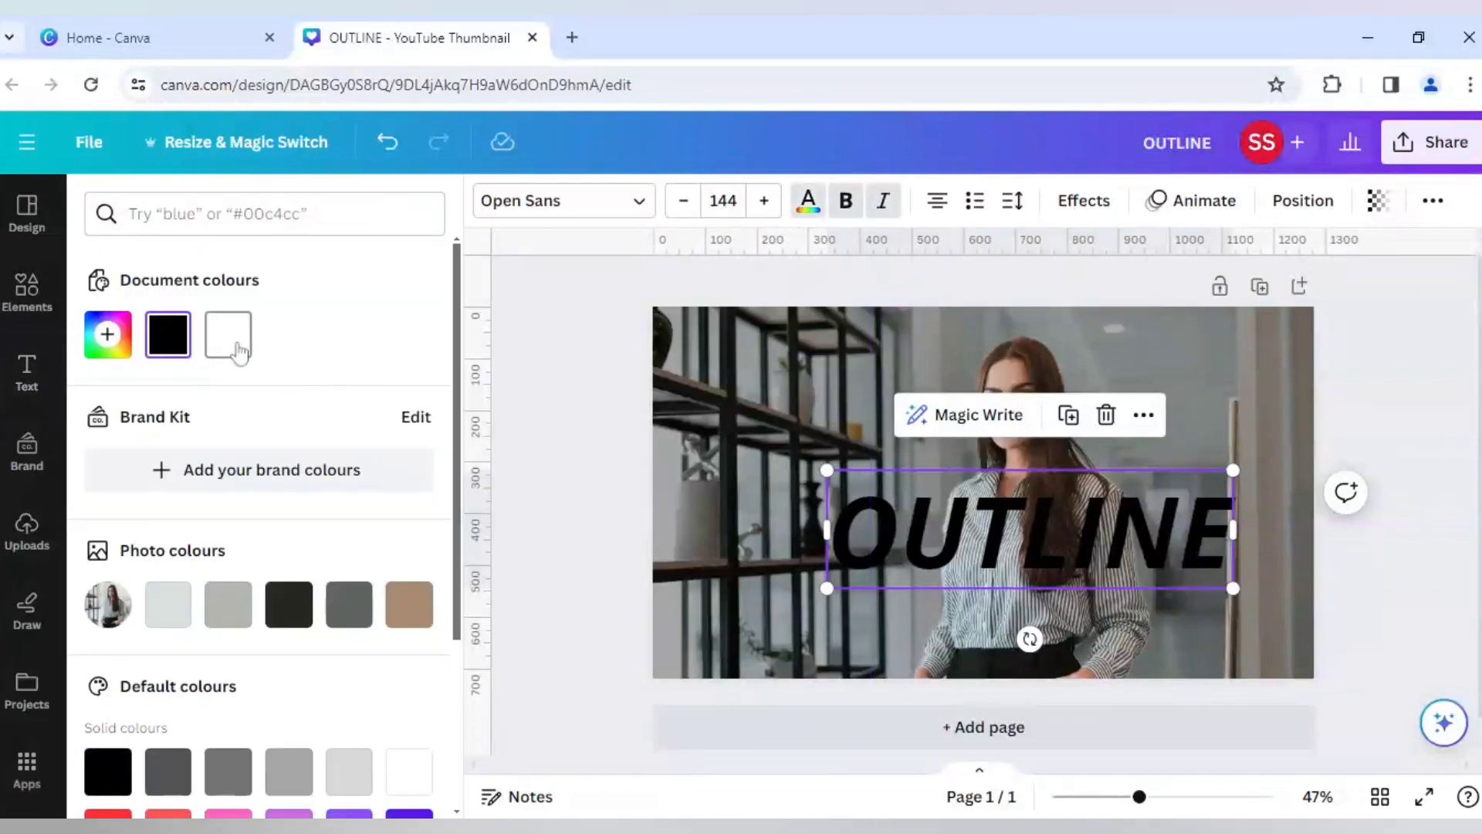
{"action": "left_click", "coordinate": [237, 347]}
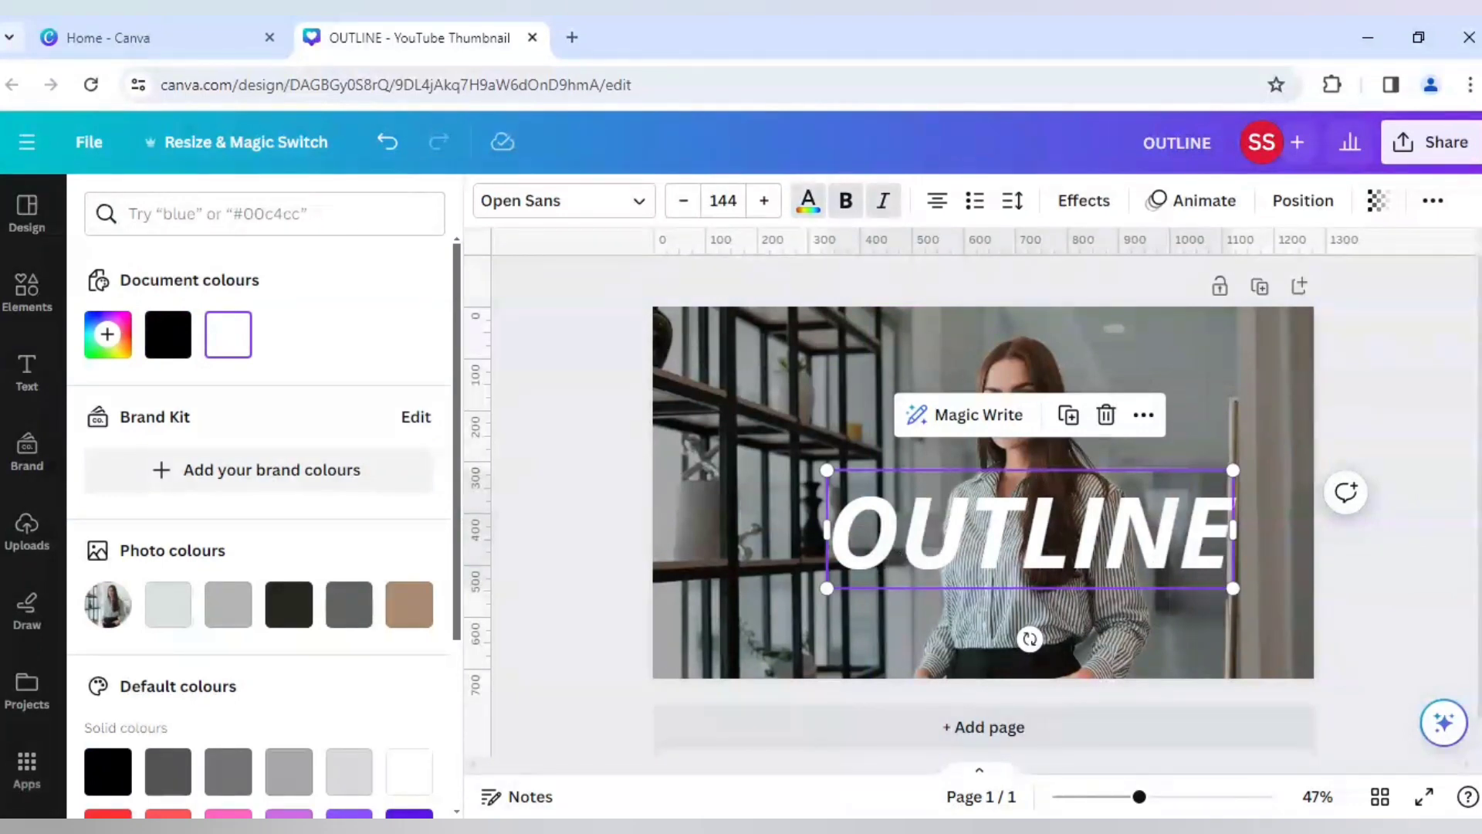
{"action": "left_click", "coordinate": [1070, 416]}
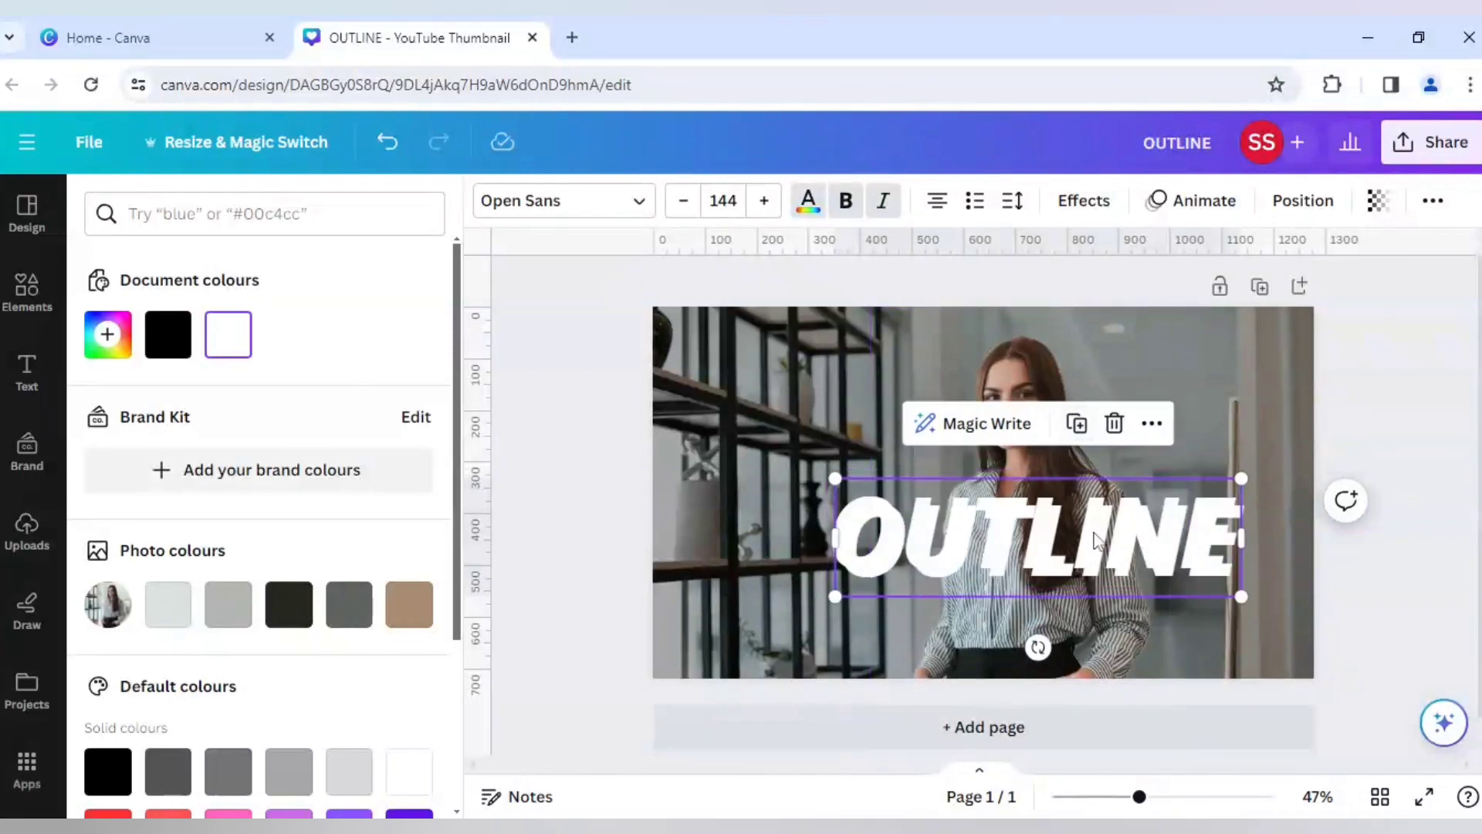
{"action": "left_click_drag", "start_coordinate": [1098, 540], "coordinate": [1089, 528]}
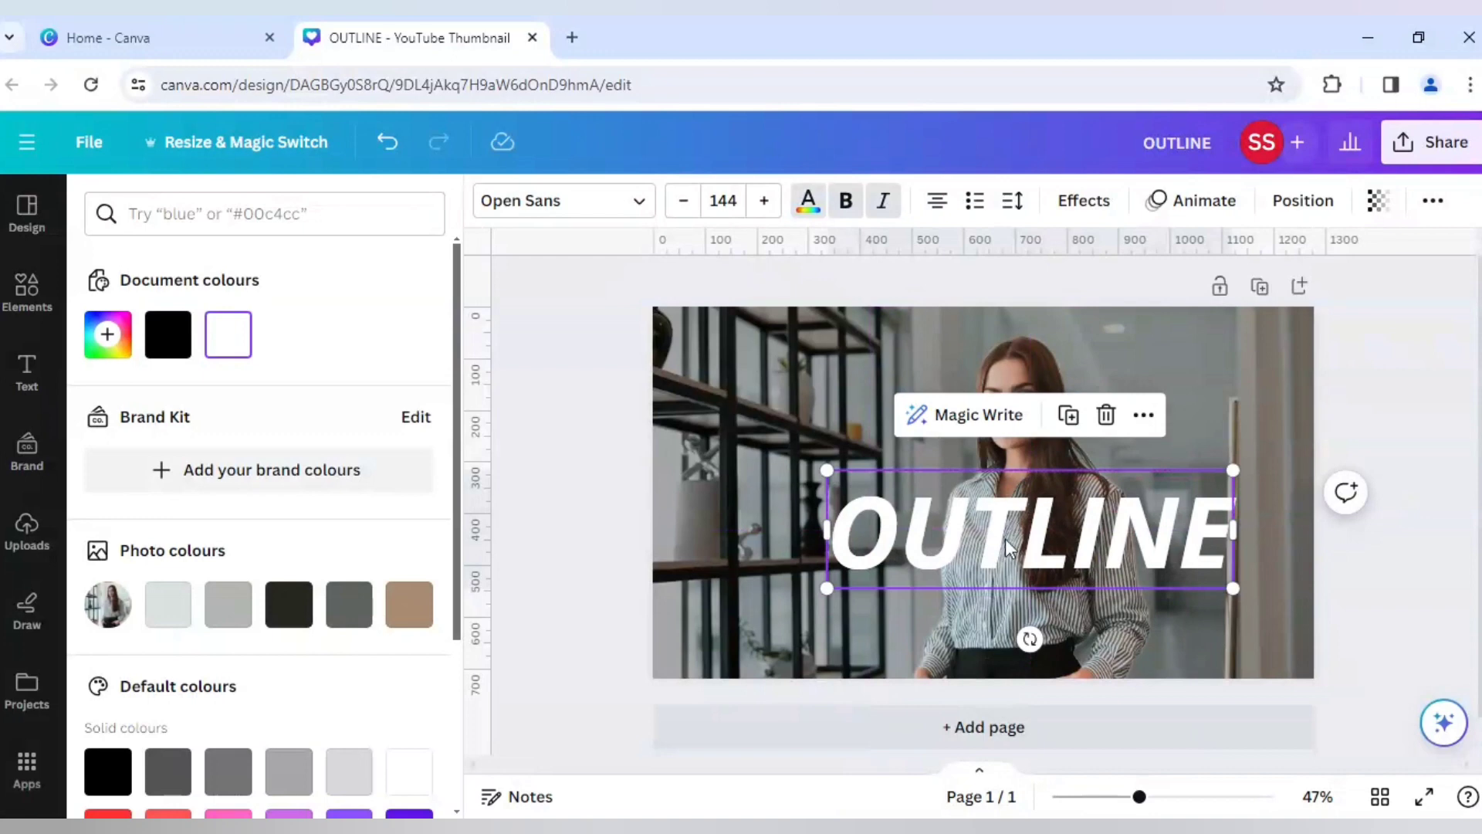
Apply the Hollow effect to the duplicate OUTLINE text with a thickness of 5.
{"action": "left_click", "coordinate": [1073, 210]}
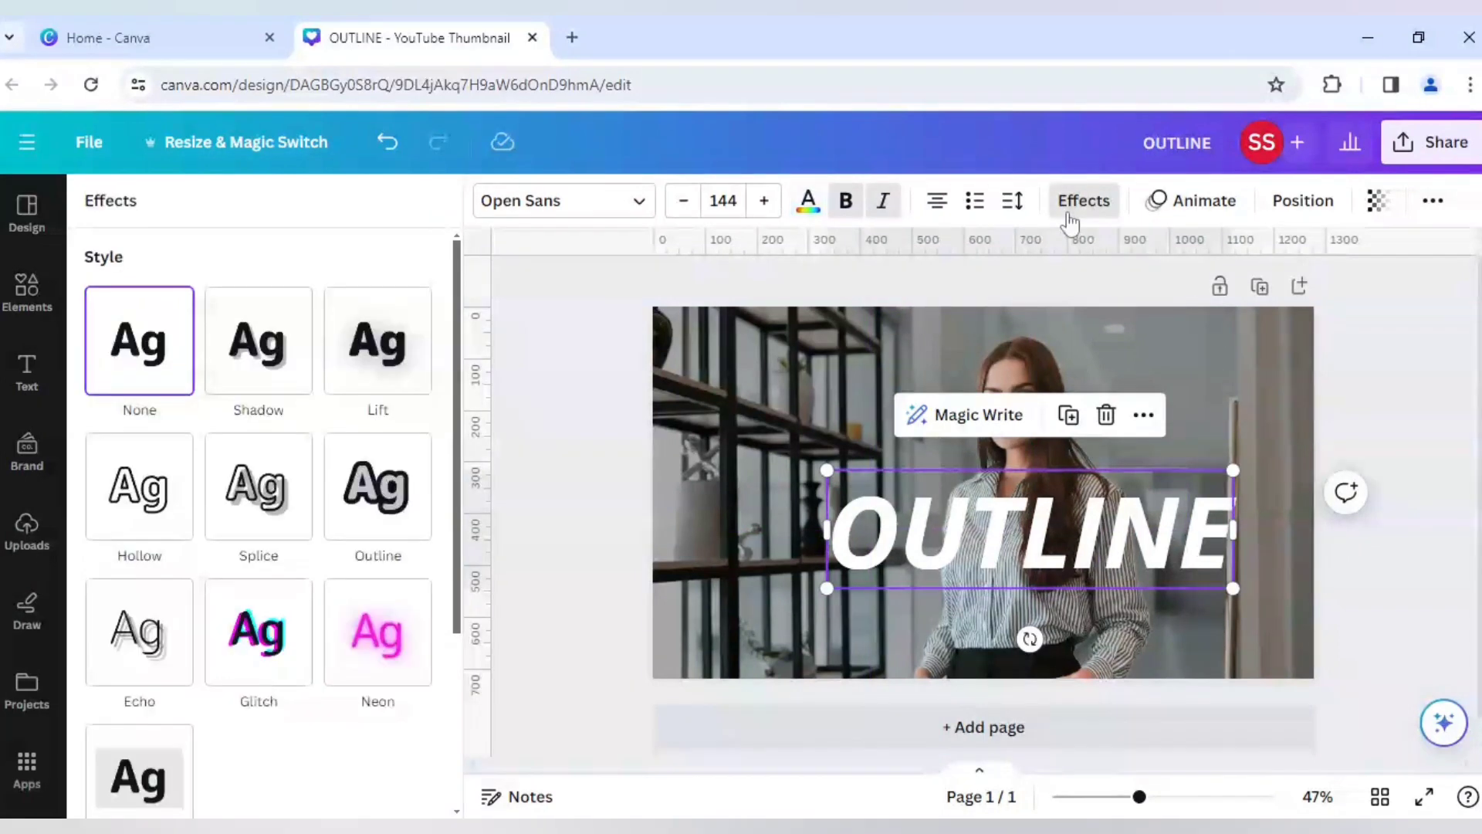
{"action": "left_click", "coordinate": [168, 528]}
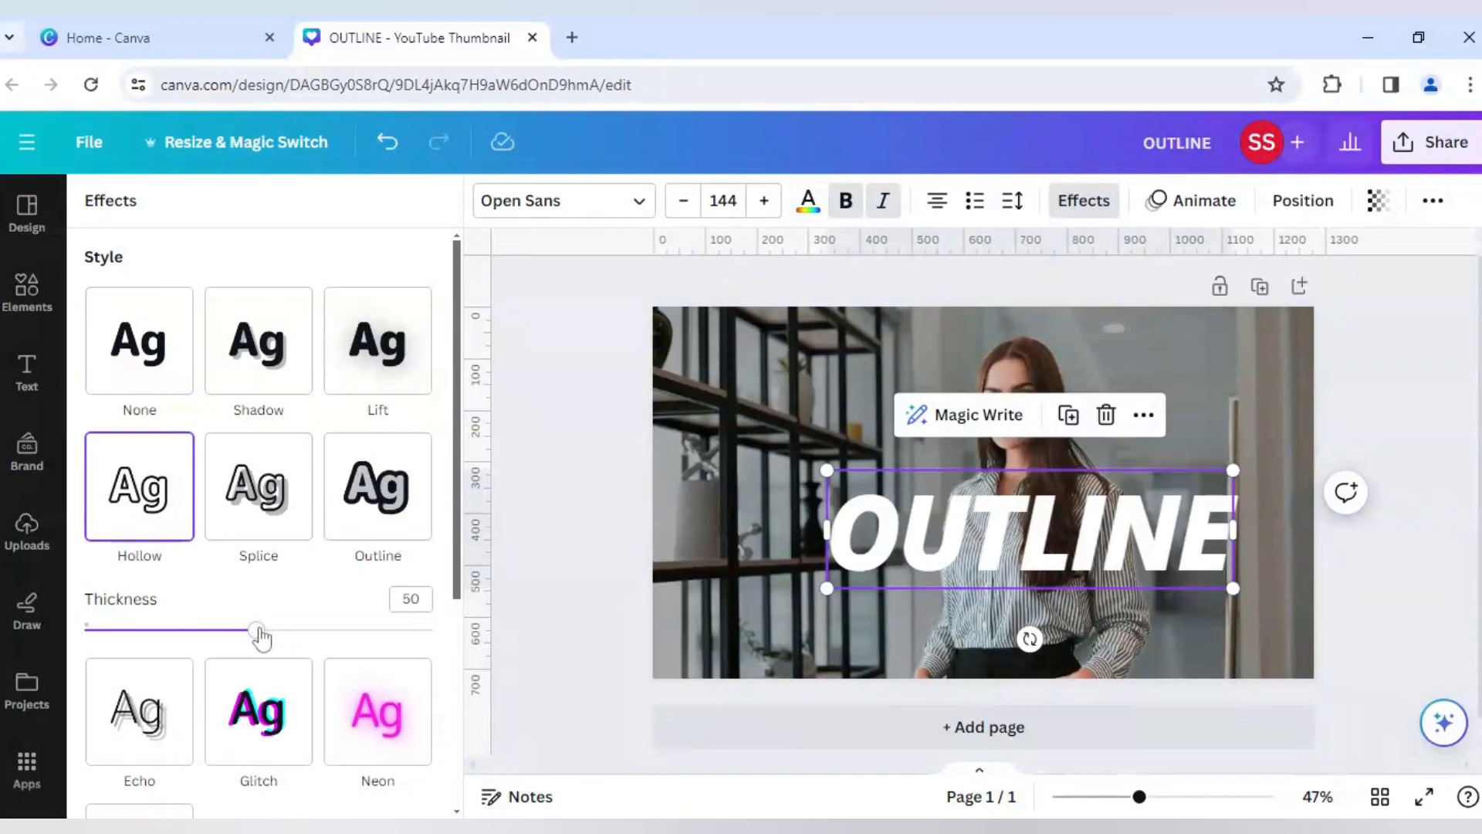
{"action": "left_click_drag", "start_coordinate": [262, 636], "coordinate": [100, 633]}
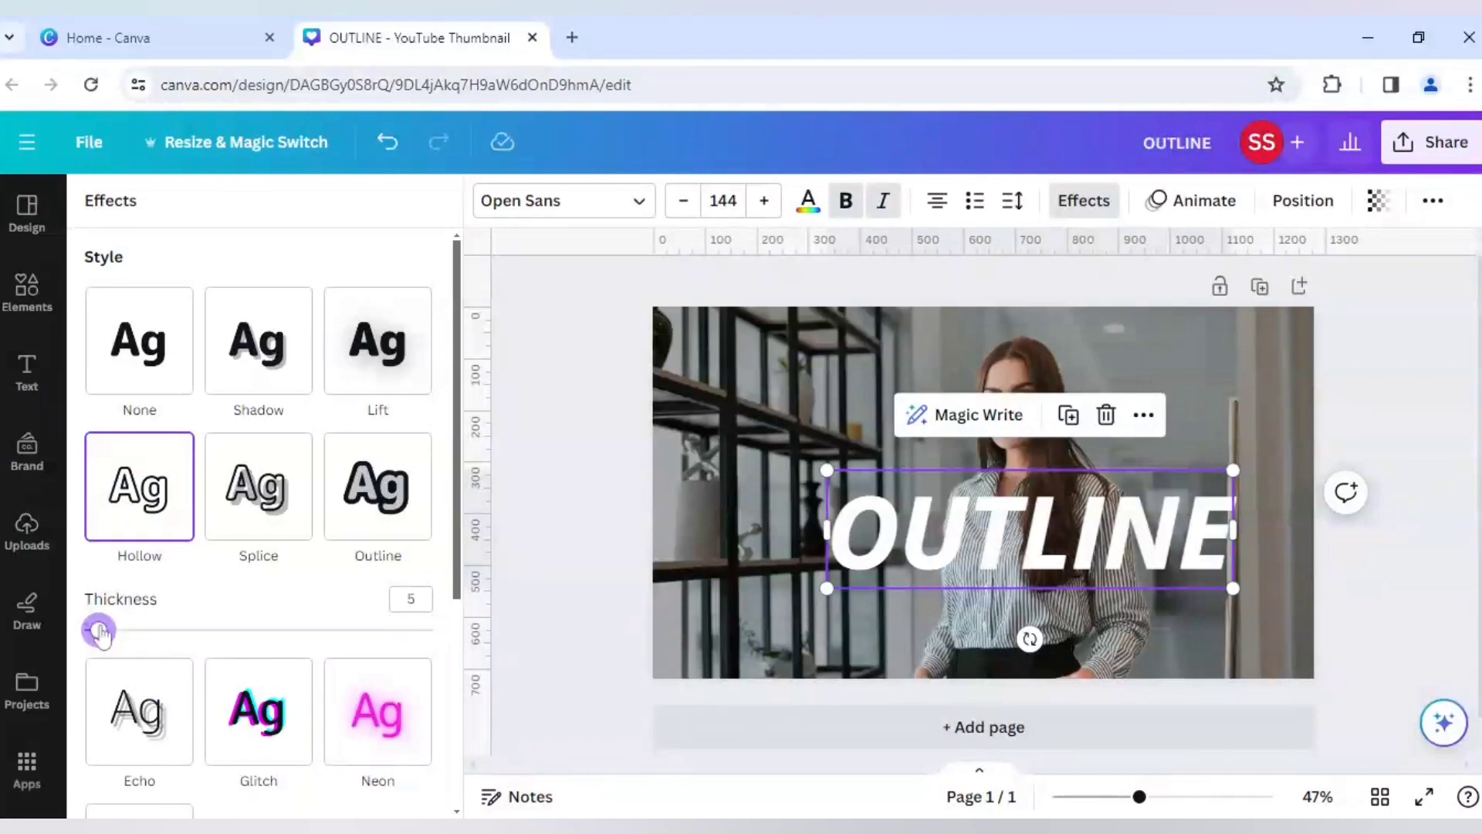
Show the page's layers and move the solid OUTLINE text below the woman's cutout, keeping the hollow copy above it.
{"action": "left_click", "coordinate": [773, 439]}
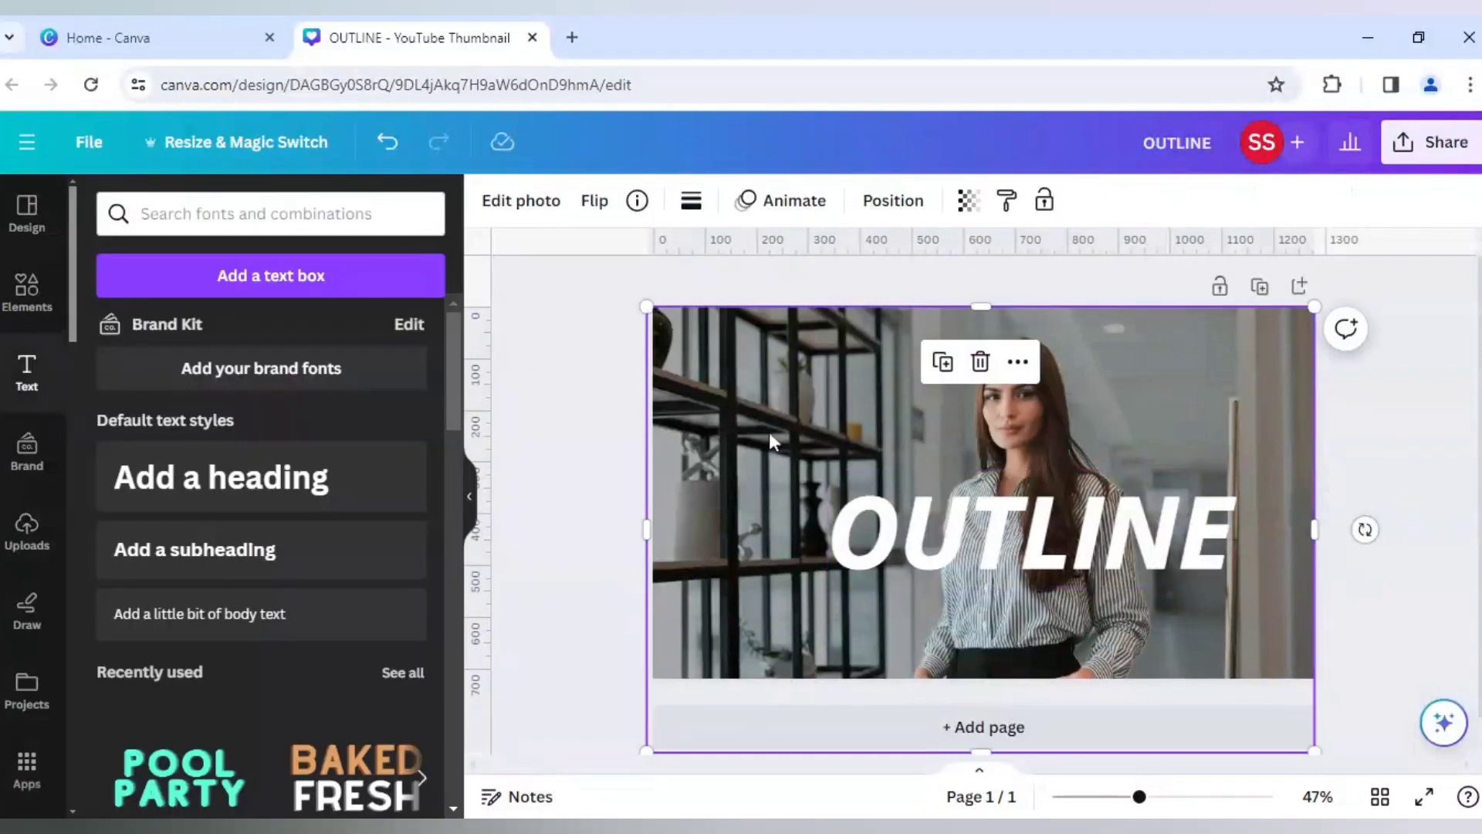
{"action": "right_click", "coordinate": [769, 432]}
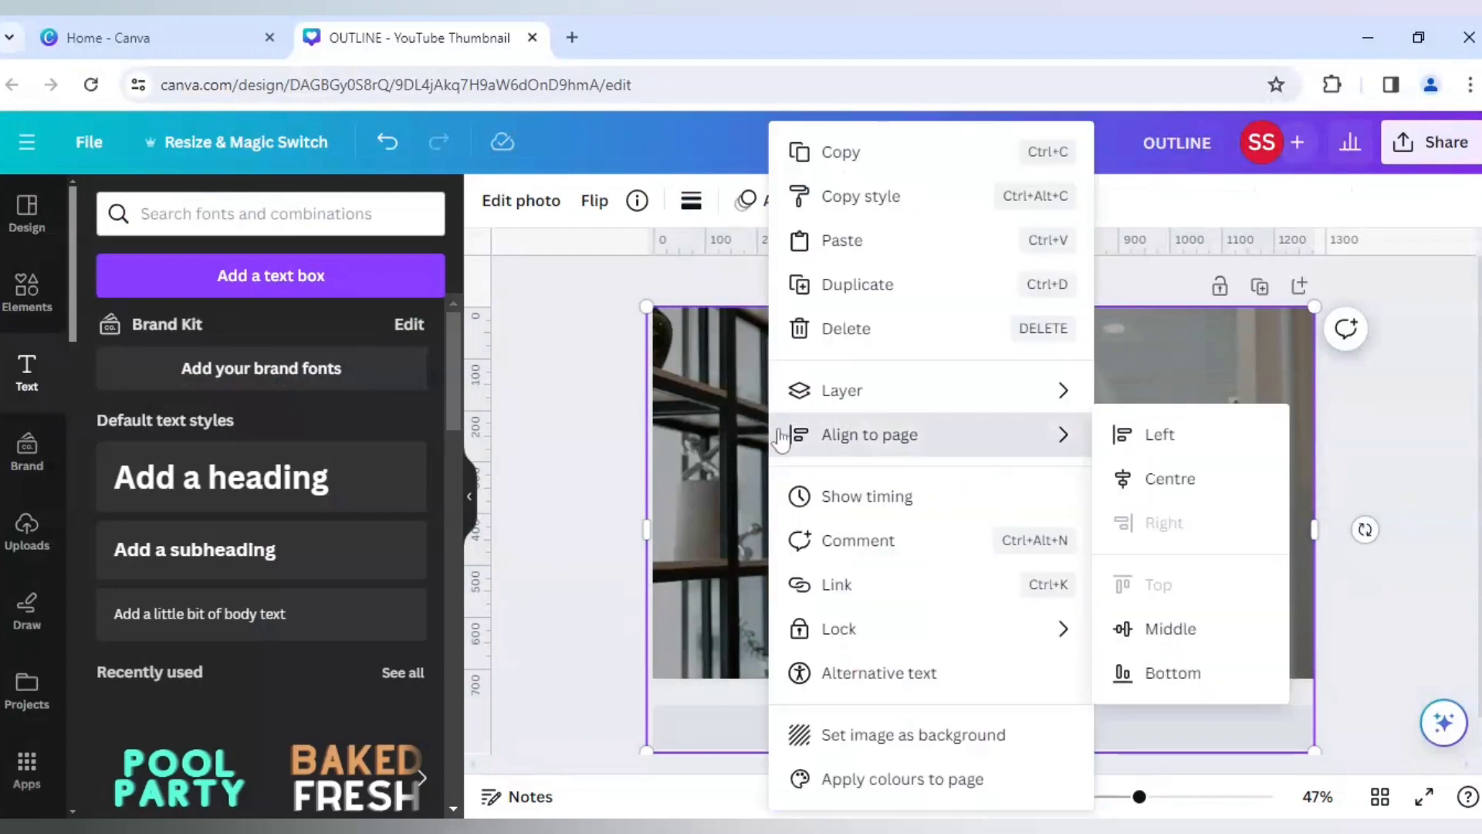
{"action": "mouse_move", "coordinate": [836, 402]}
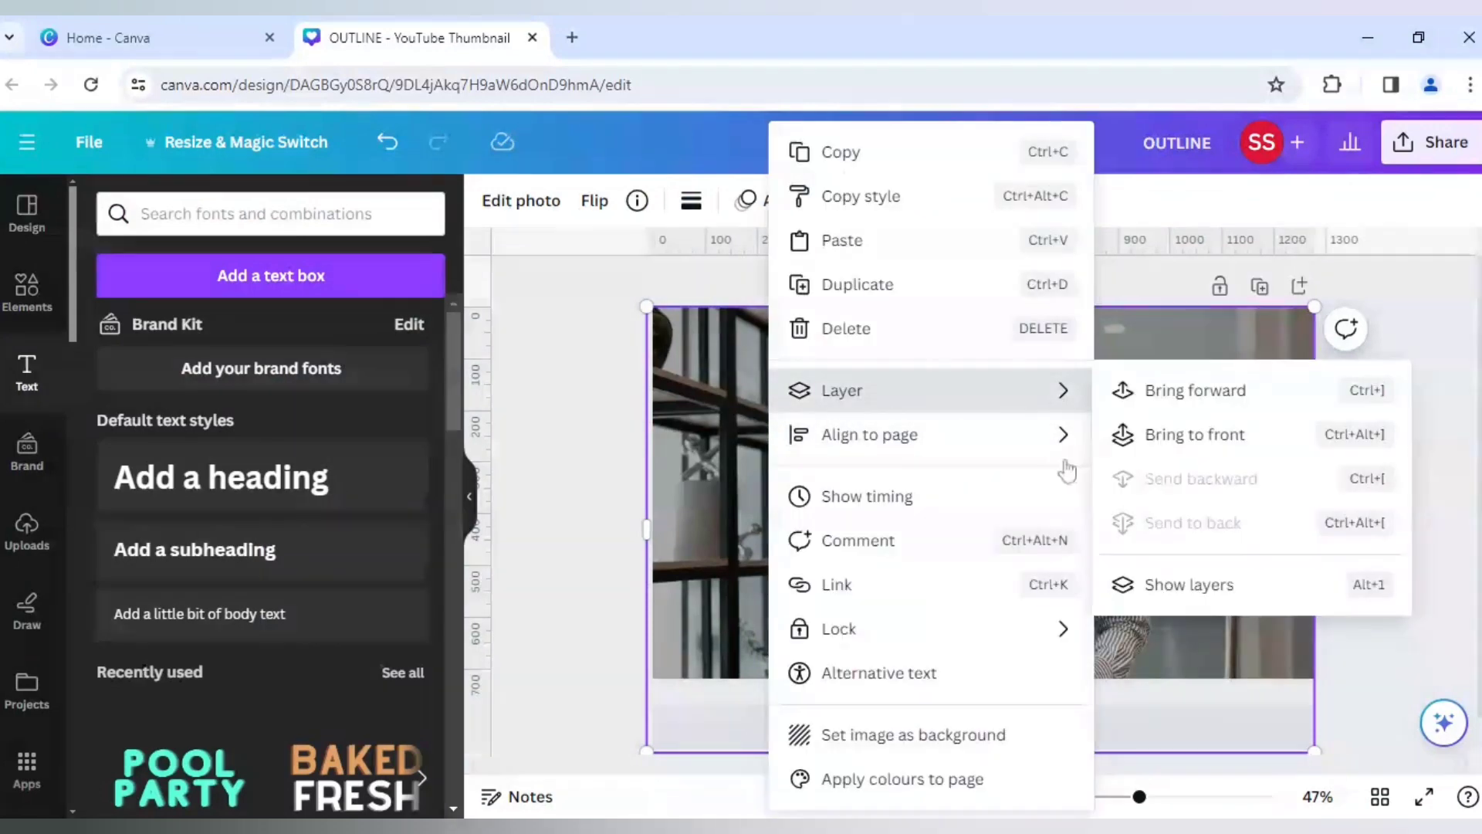
{"action": "left_click", "coordinate": [1188, 584]}
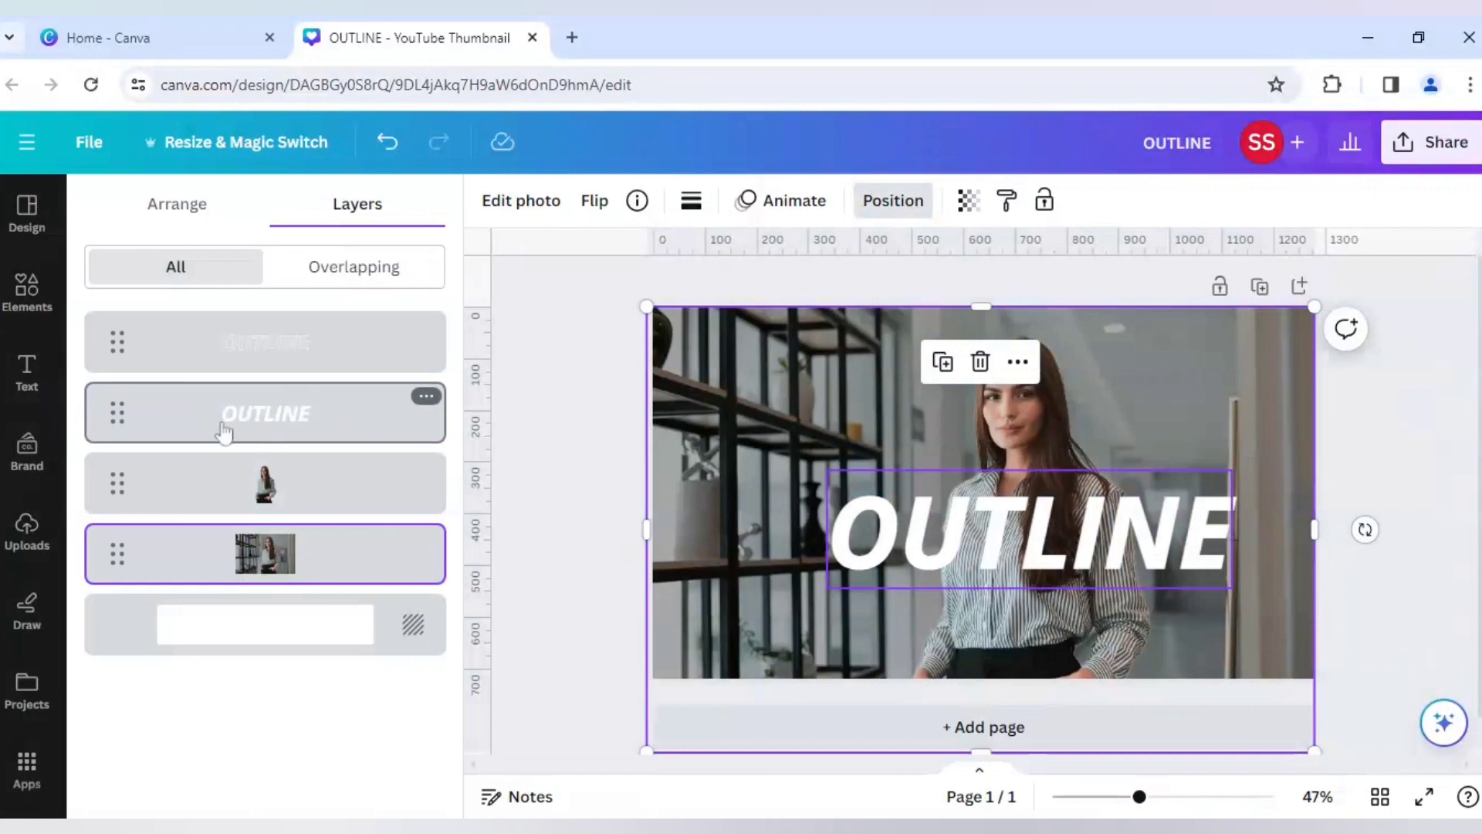
{"action": "left_click_drag", "start_coordinate": [301, 438], "coordinate": [301, 501]}
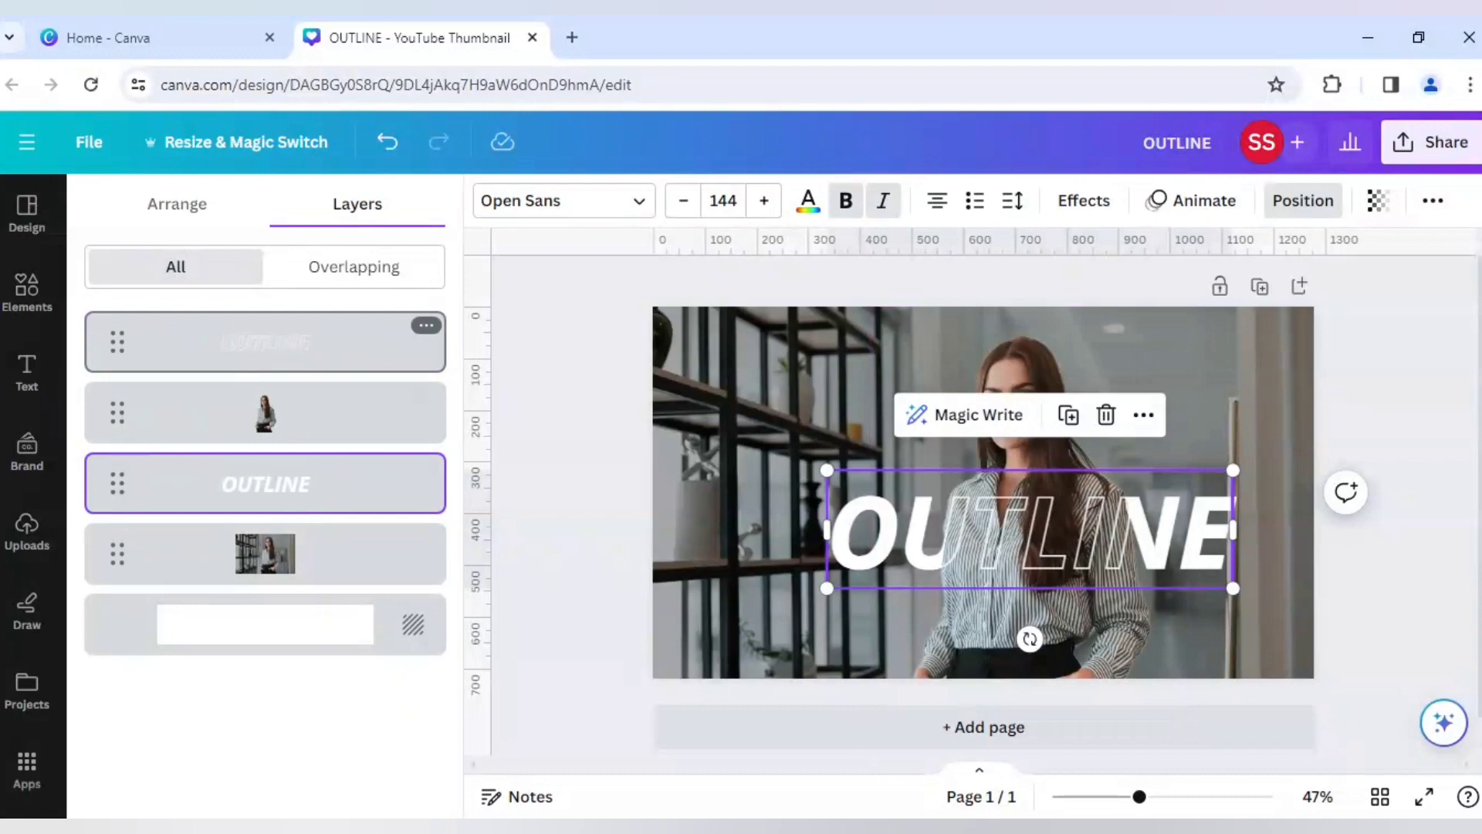
{"action": "left_click", "coordinate": [780, 421]}
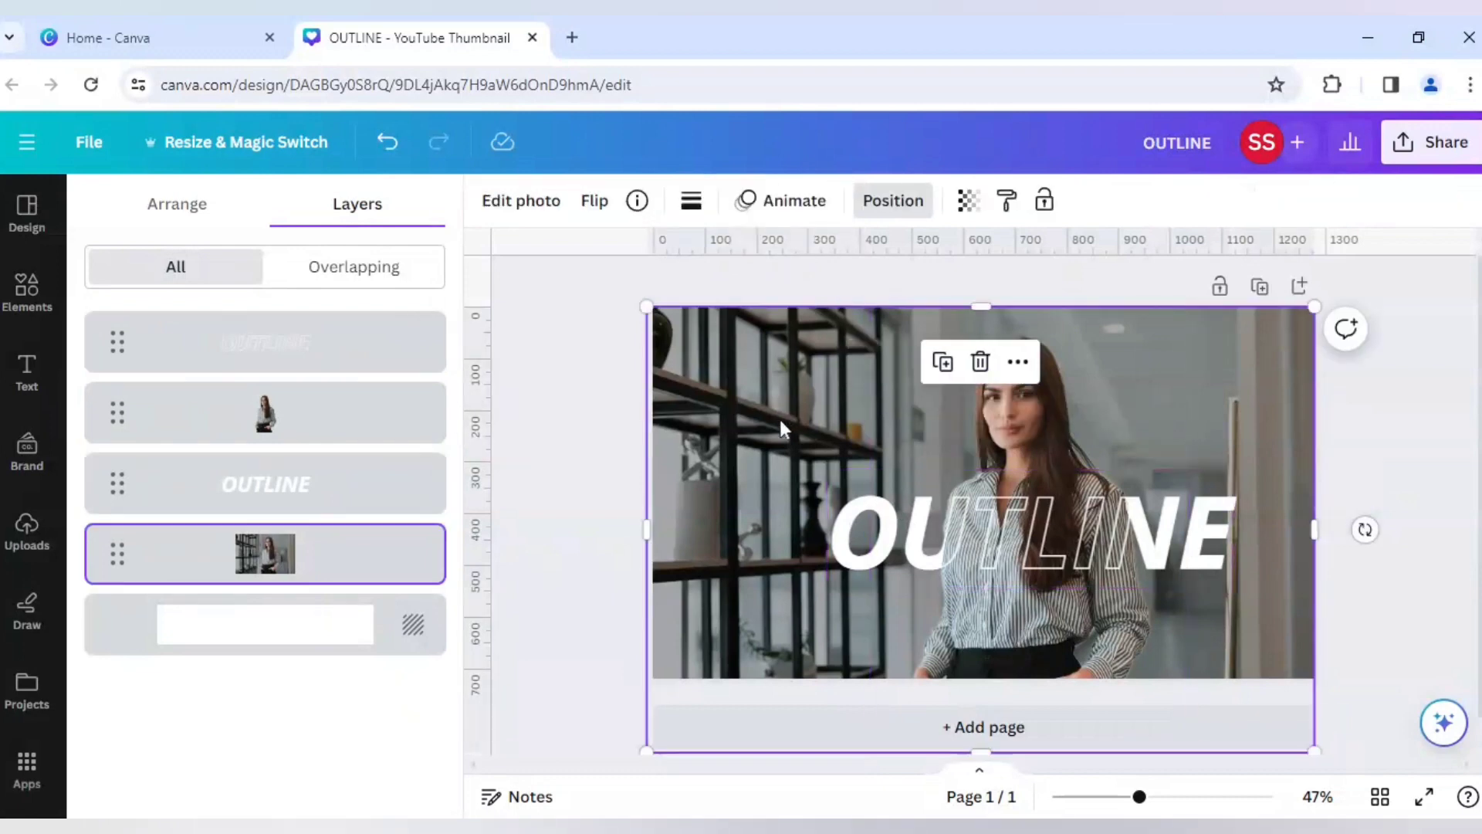
Adjust the woman's cutout, setting its brightness to 17 and contrast to 17.
{"action": "left_click", "coordinate": [1001, 445]}
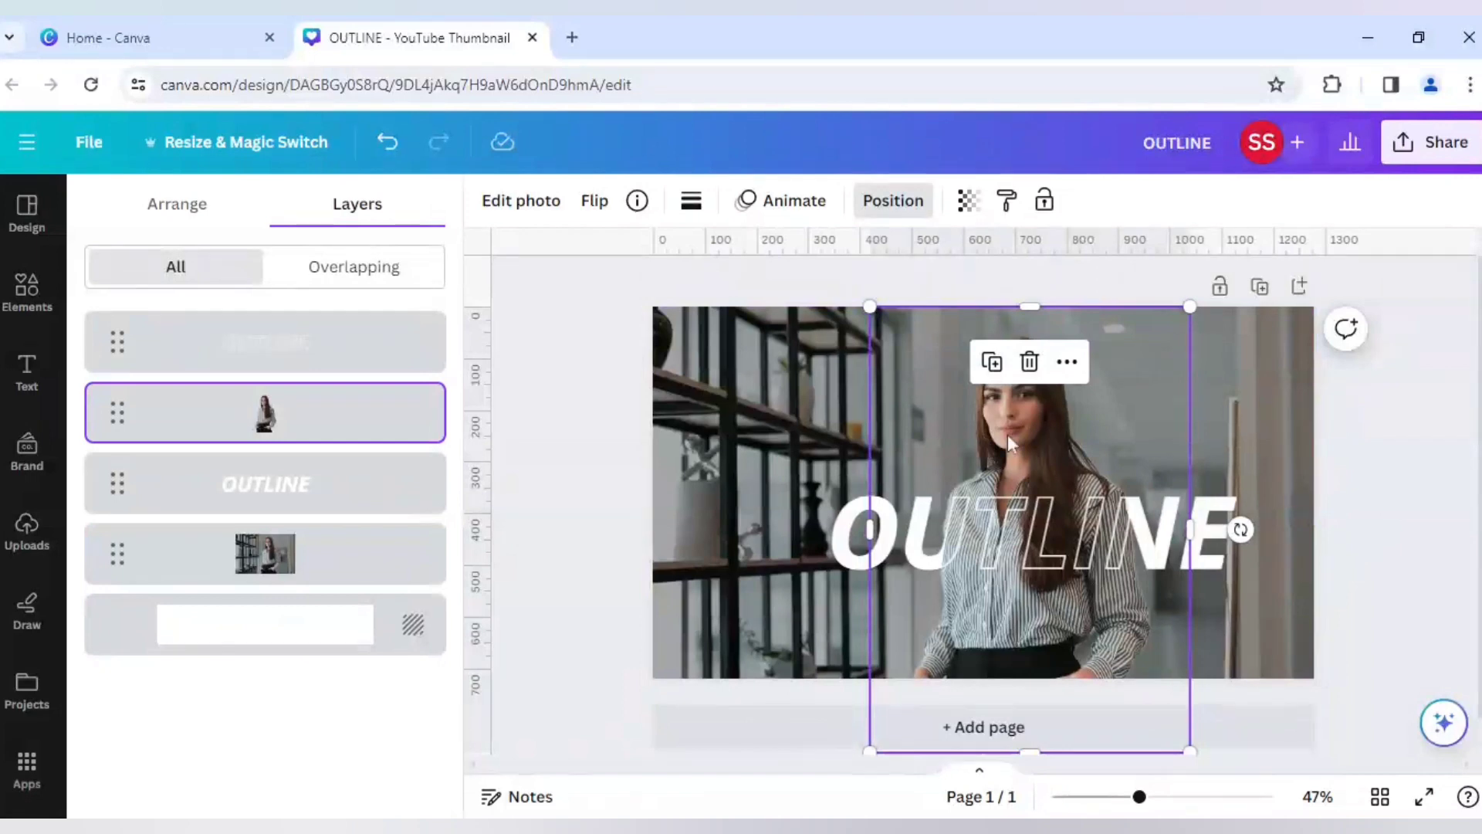
{"action": "left_click", "coordinate": [552, 208]}
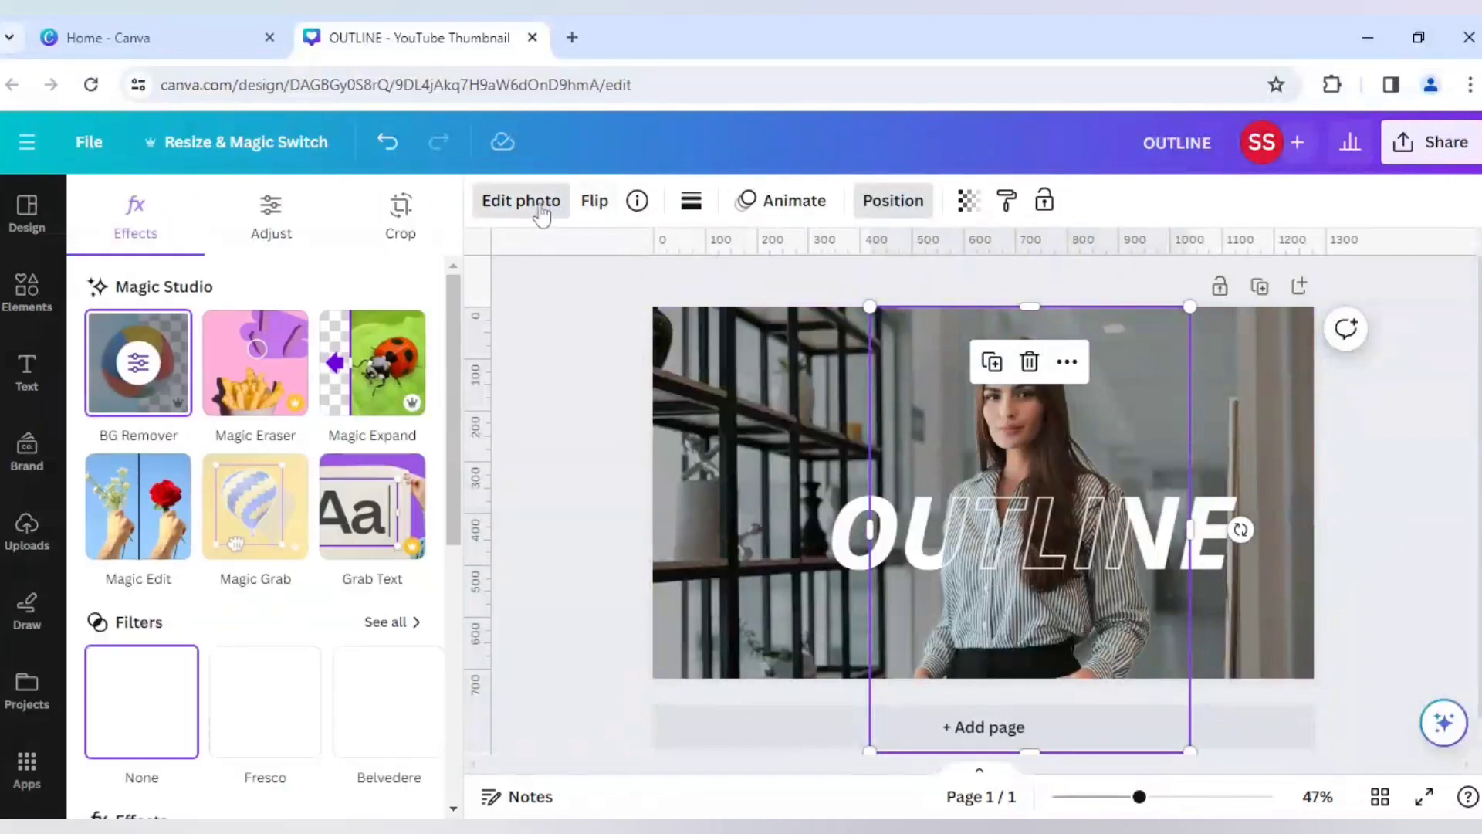
{"action": "left_click", "coordinate": [274, 245]}
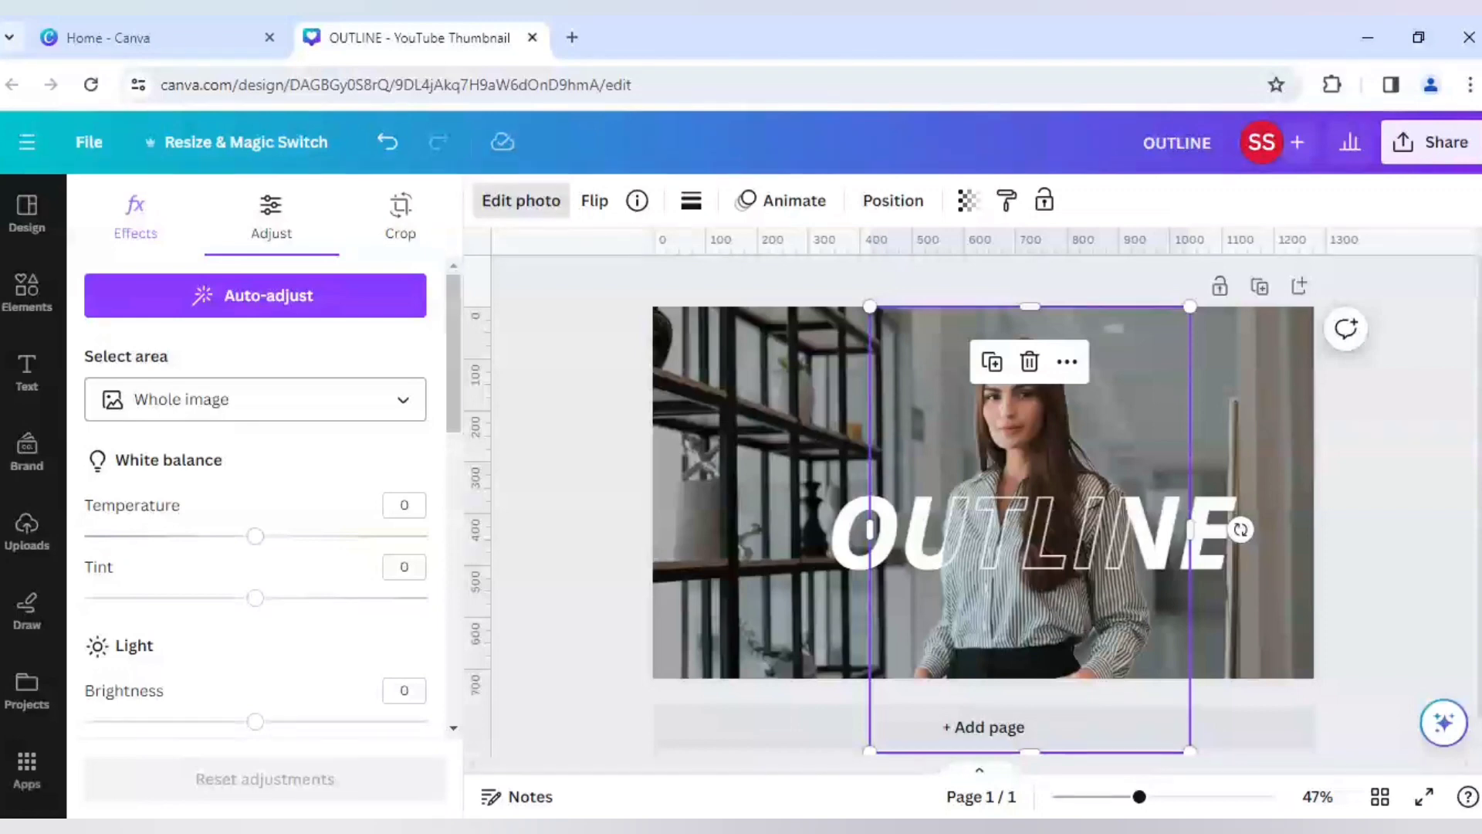
{"action": "scroll", "coordinate": [333, 551], "scroll_direction": "down", "scroll_amount": 2}
{"action": "scroll", "coordinate": [276, 625], "scroll_direction": "down", "scroll_amount": 2}
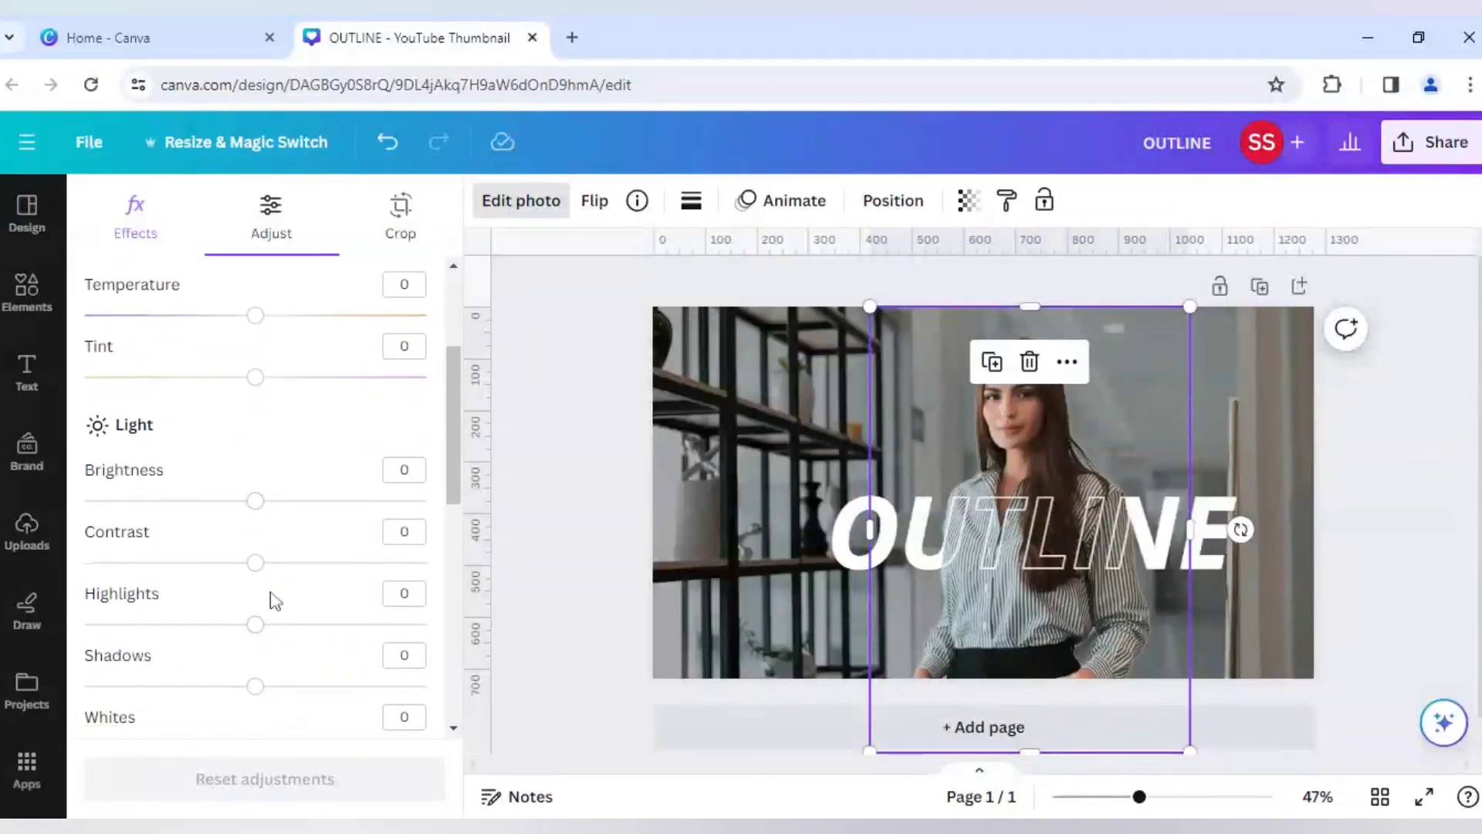
{"action": "left_click_drag", "start_coordinate": [258, 503], "coordinate": [287, 513]}
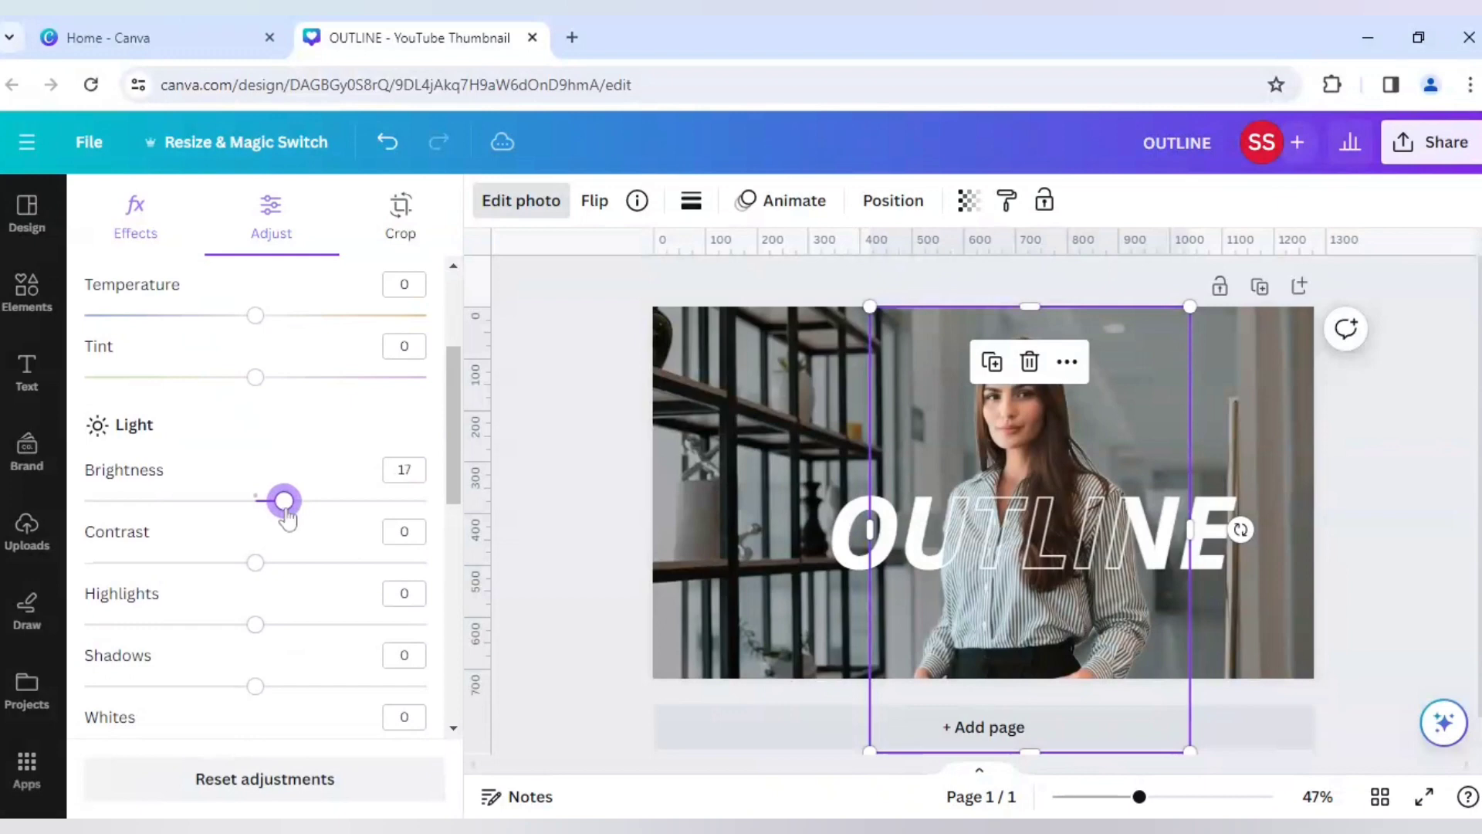
{"action": "left_click_drag", "start_coordinate": [259, 567], "coordinate": [286, 571]}
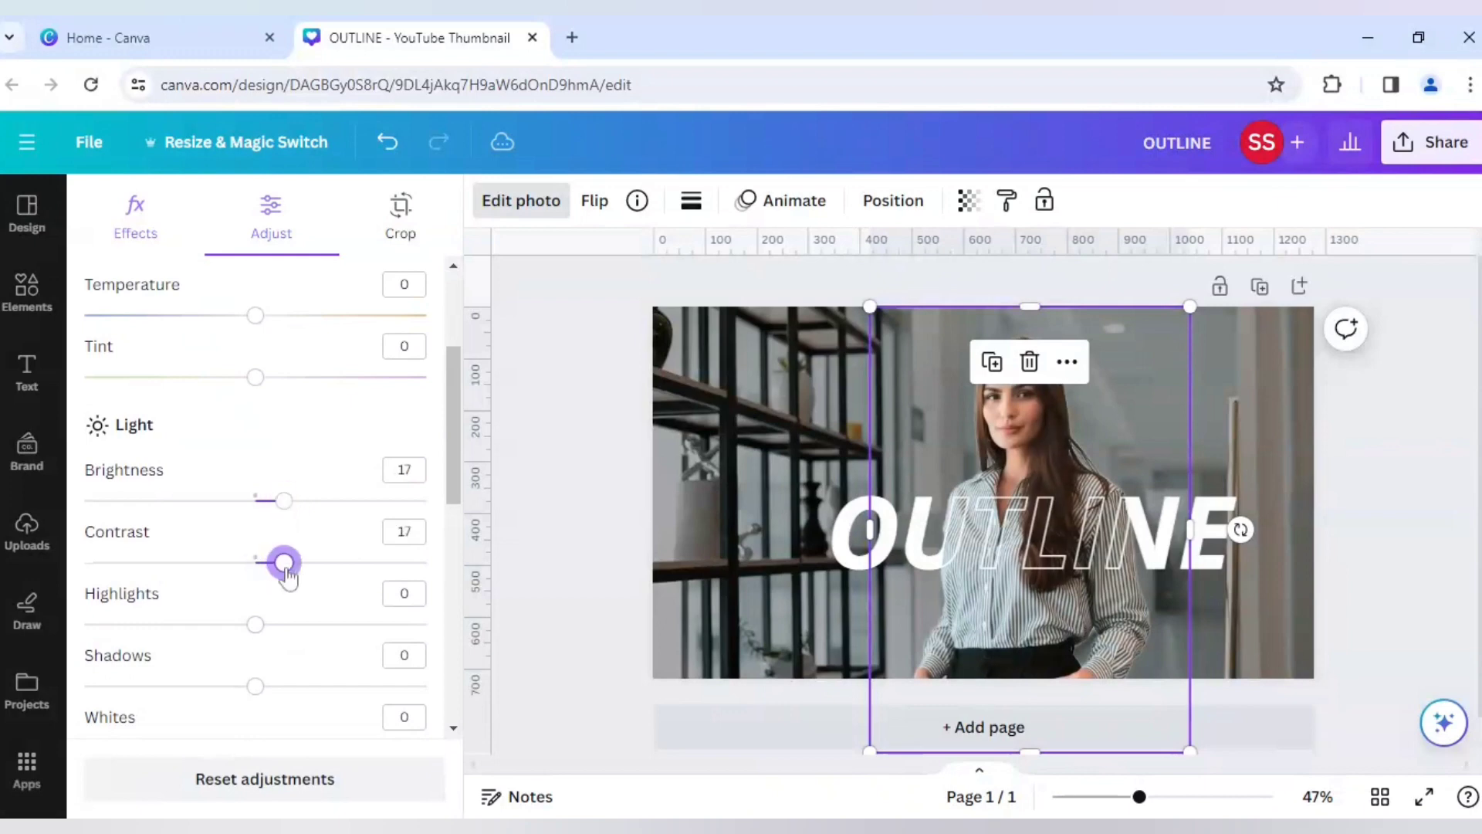
Raise the highlights and blacks of the woman's cutout slightly and close the photo adjustments.
{"action": "scroll", "coordinate": [291, 619], "scroll_direction": "down", "scroll_amount": 2}
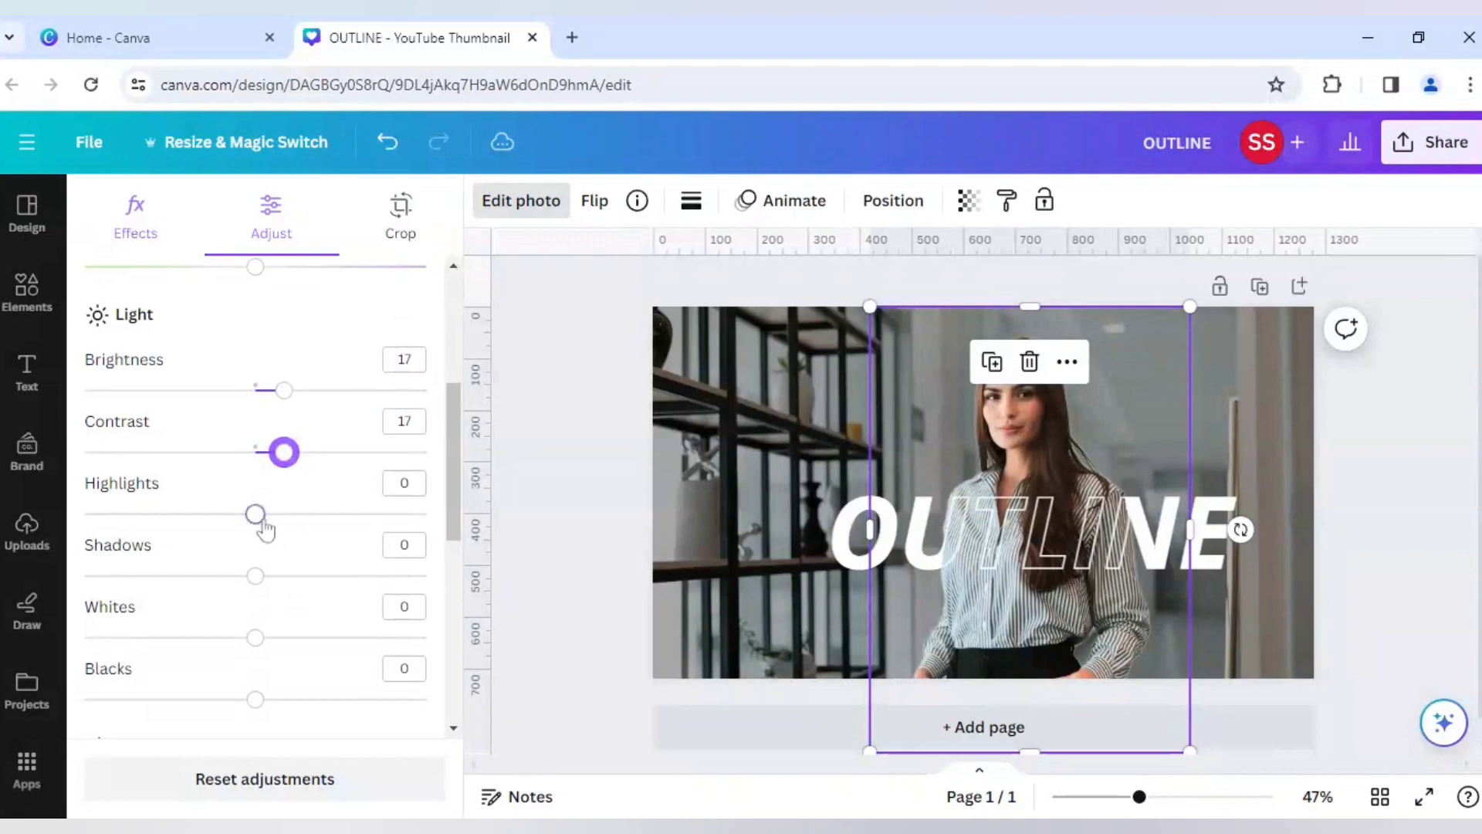
{"action": "left_click_drag", "start_coordinate": [262, 518], "coordinate": [282, 527]}
{"action": "scroll", "coordinate": [284, 557], "scroll_direction": "down", "scroll_amount": 2}
{"action": "left_click_drag", "start_coordinate": [261, 590], "coordinate": [290, 597]}
{"action": "left_click", "coordinate": [507, 549]}
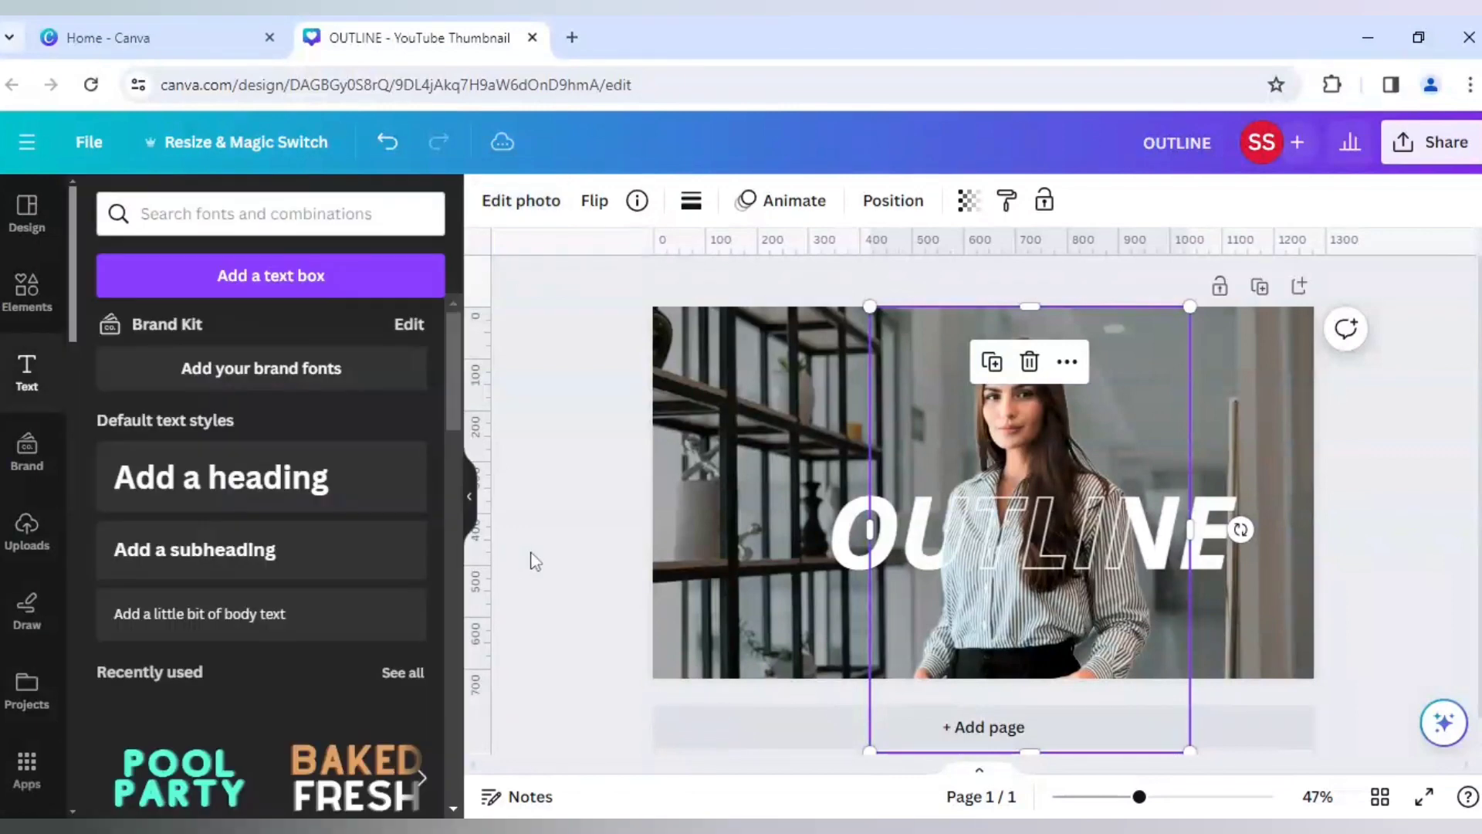
Adjust only the foreground area of the background photo, setting brightness to 5, contrast to 13 and highlights to 13.
{"action": "left_click", "coordinate": [529, 556]}
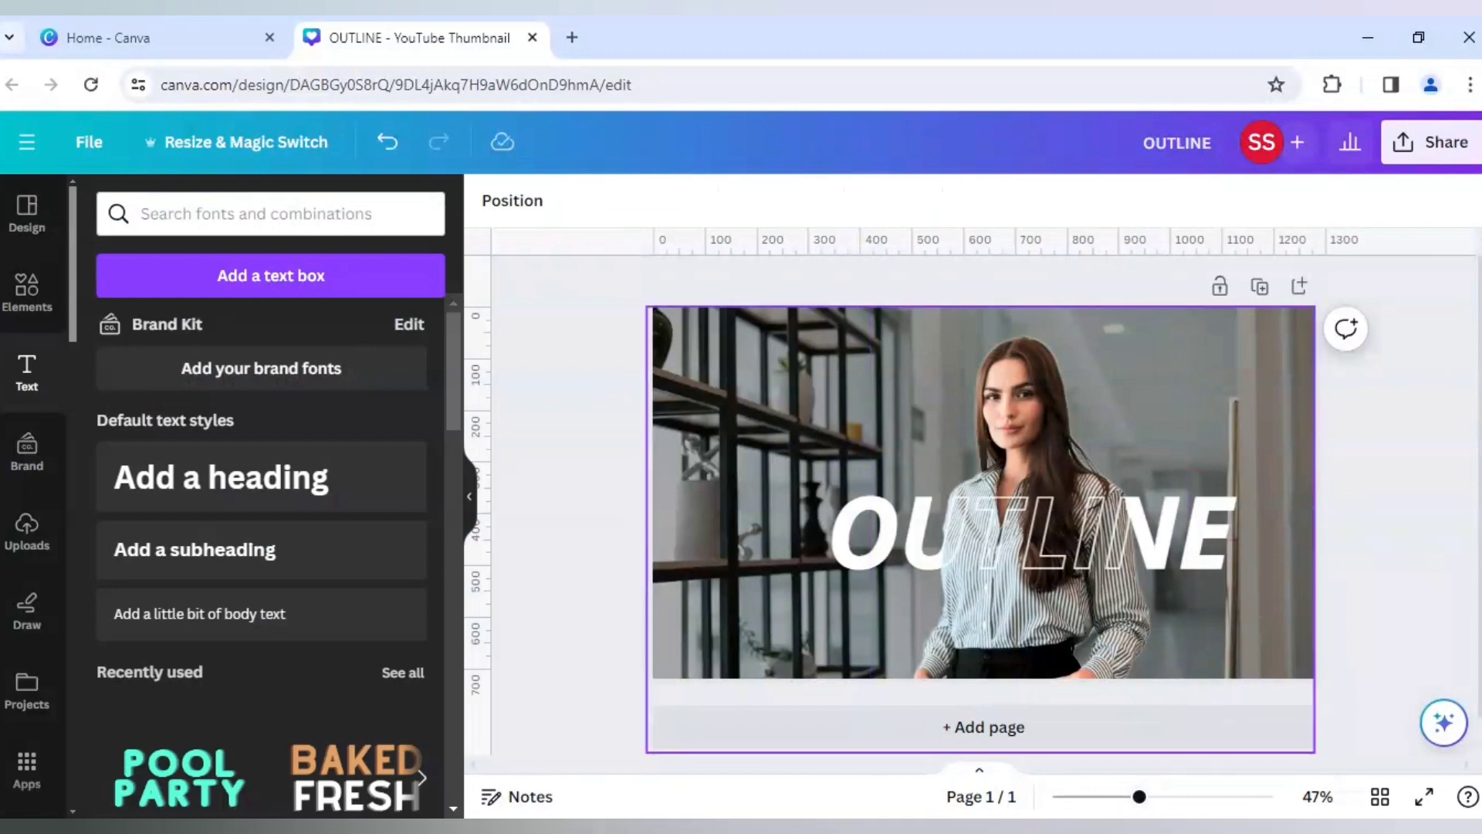
{"action": "left_click", "coordinate": [776, 424]}
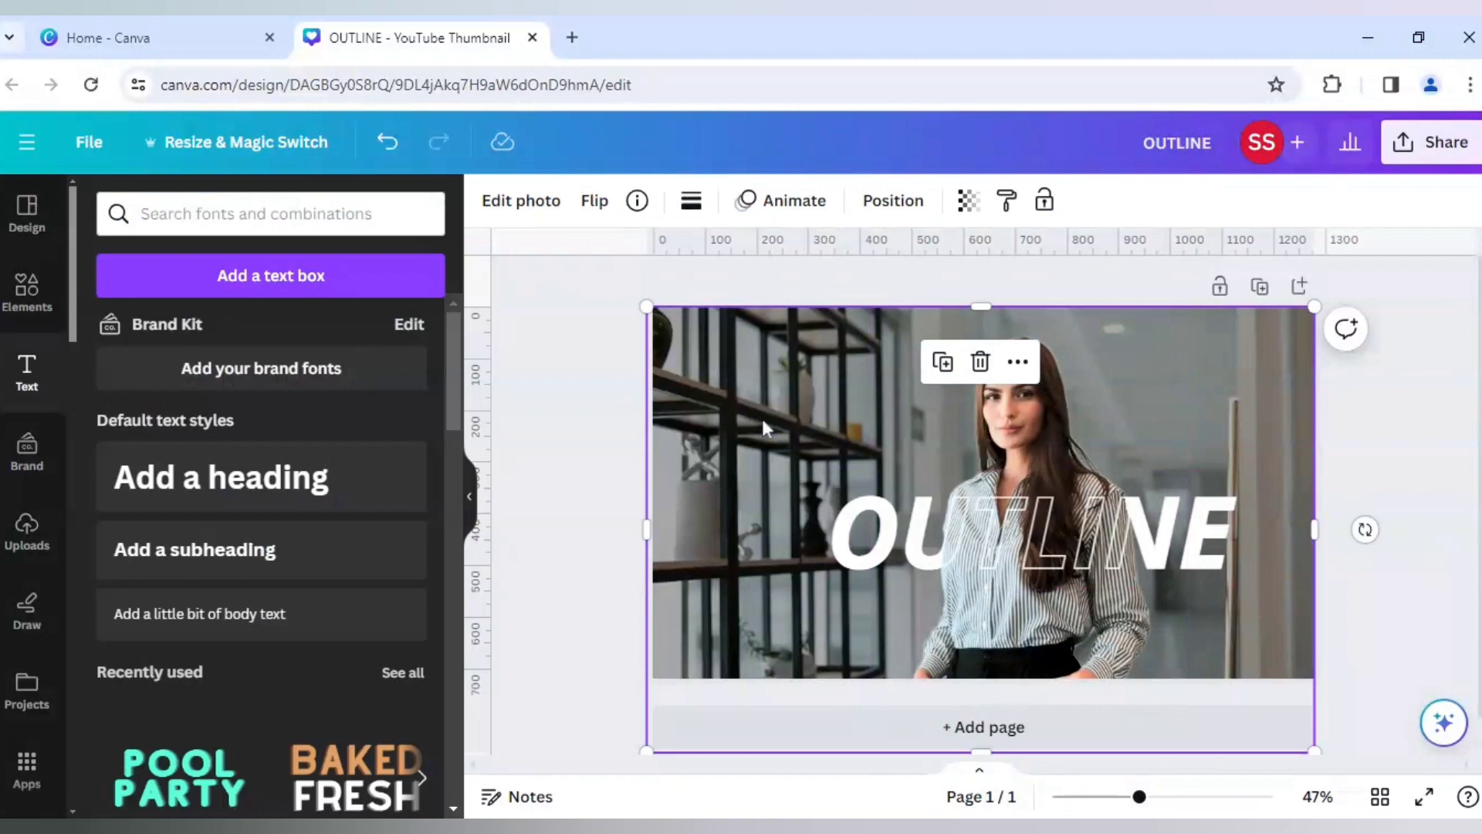
{"action": "left_click", "coordinate": [517, 202]}
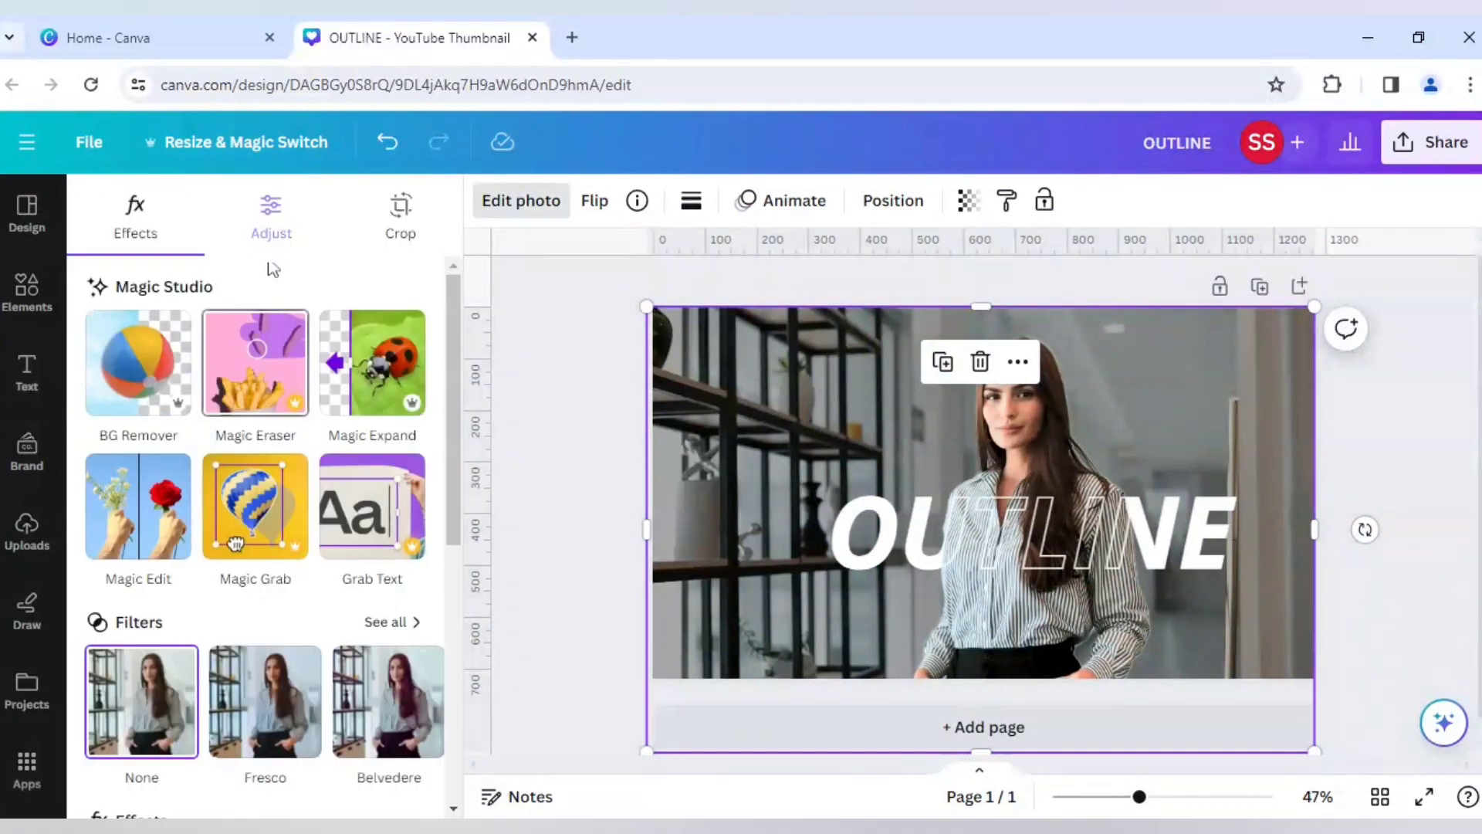
{"action": "left_click", "coordinate": [266, 241]}
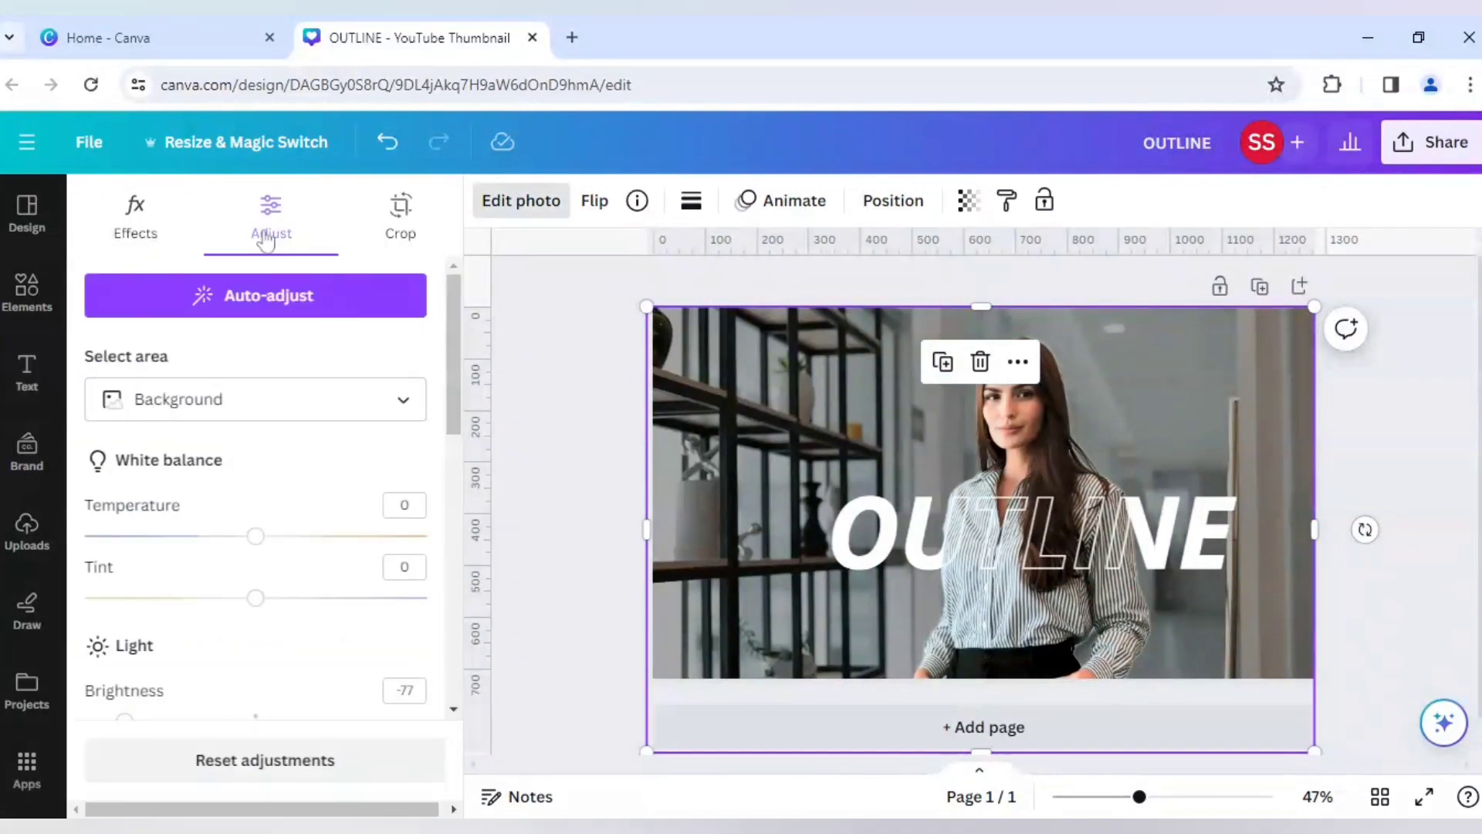
{"action": "left_click", "coordinate": [235, 409]}
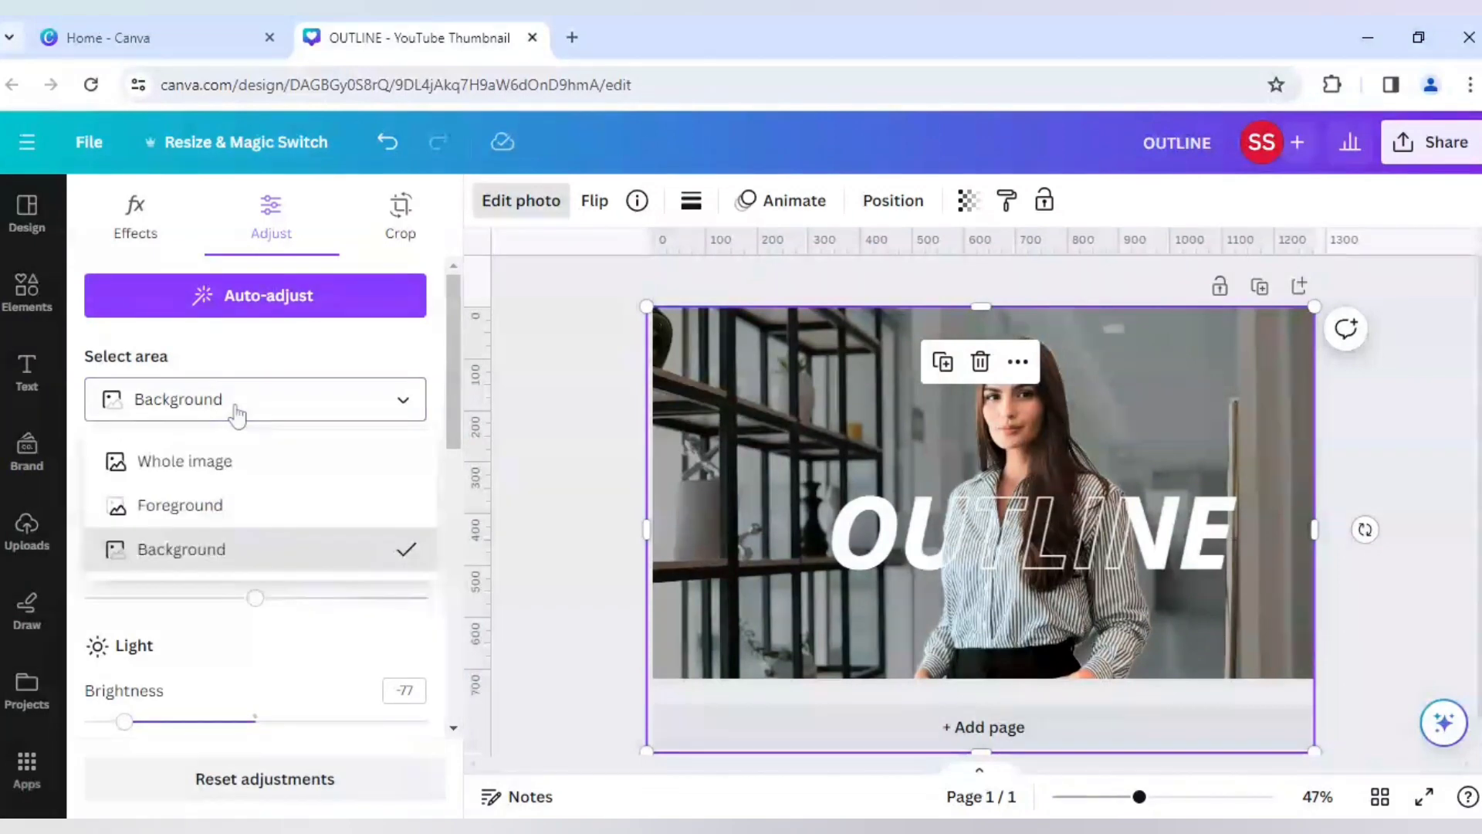
{"action": "left_click", "coordinate": [201, 507]}
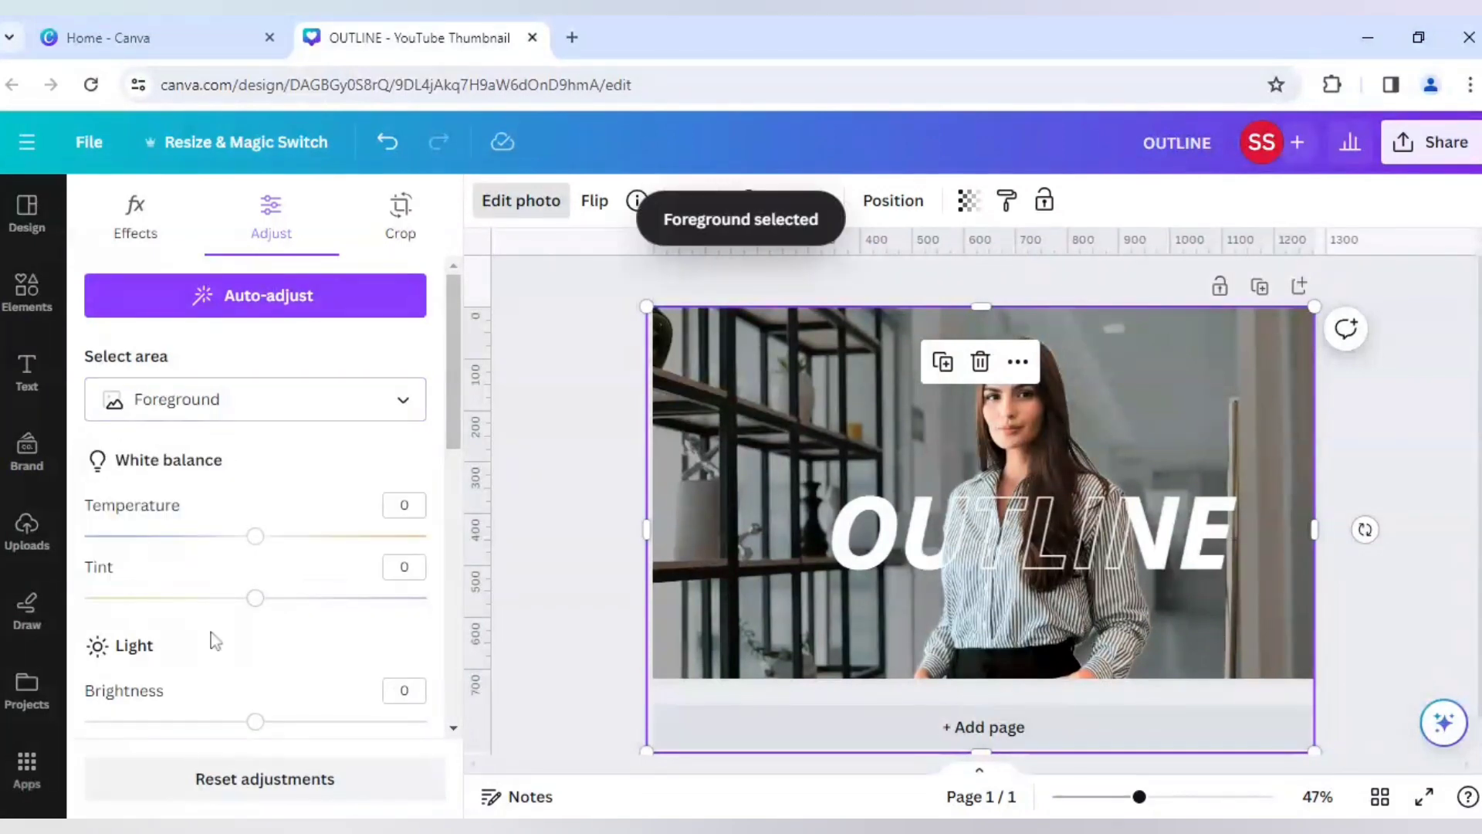
{"action": "scroll", "coordinate": [211, 633], "scroll_direction": "down", "scroll_amount": 5}
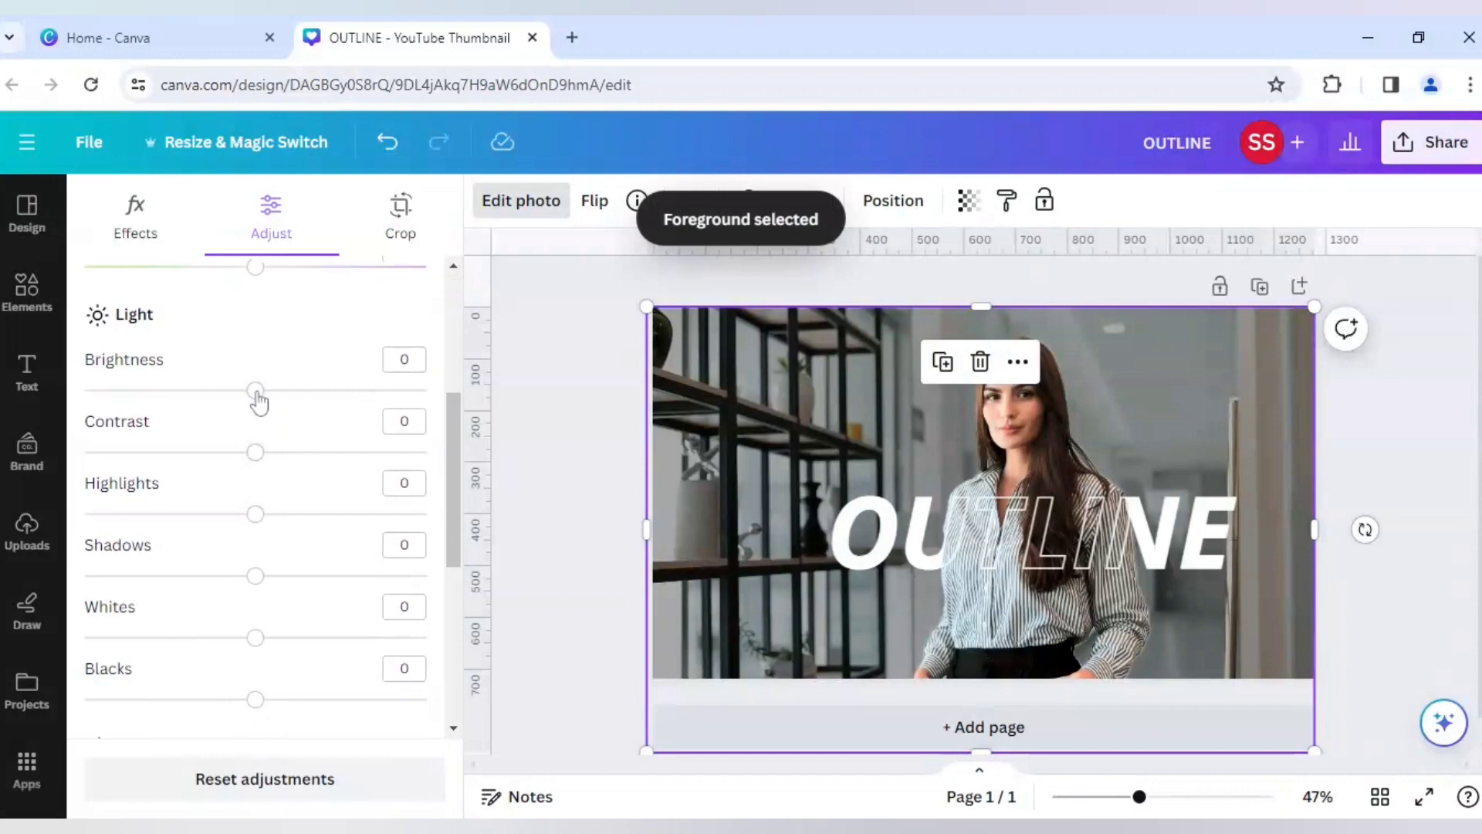
{"action": "left_click_drag", "start_coordinate": [255, 391], "coordinate": [264, 390]}
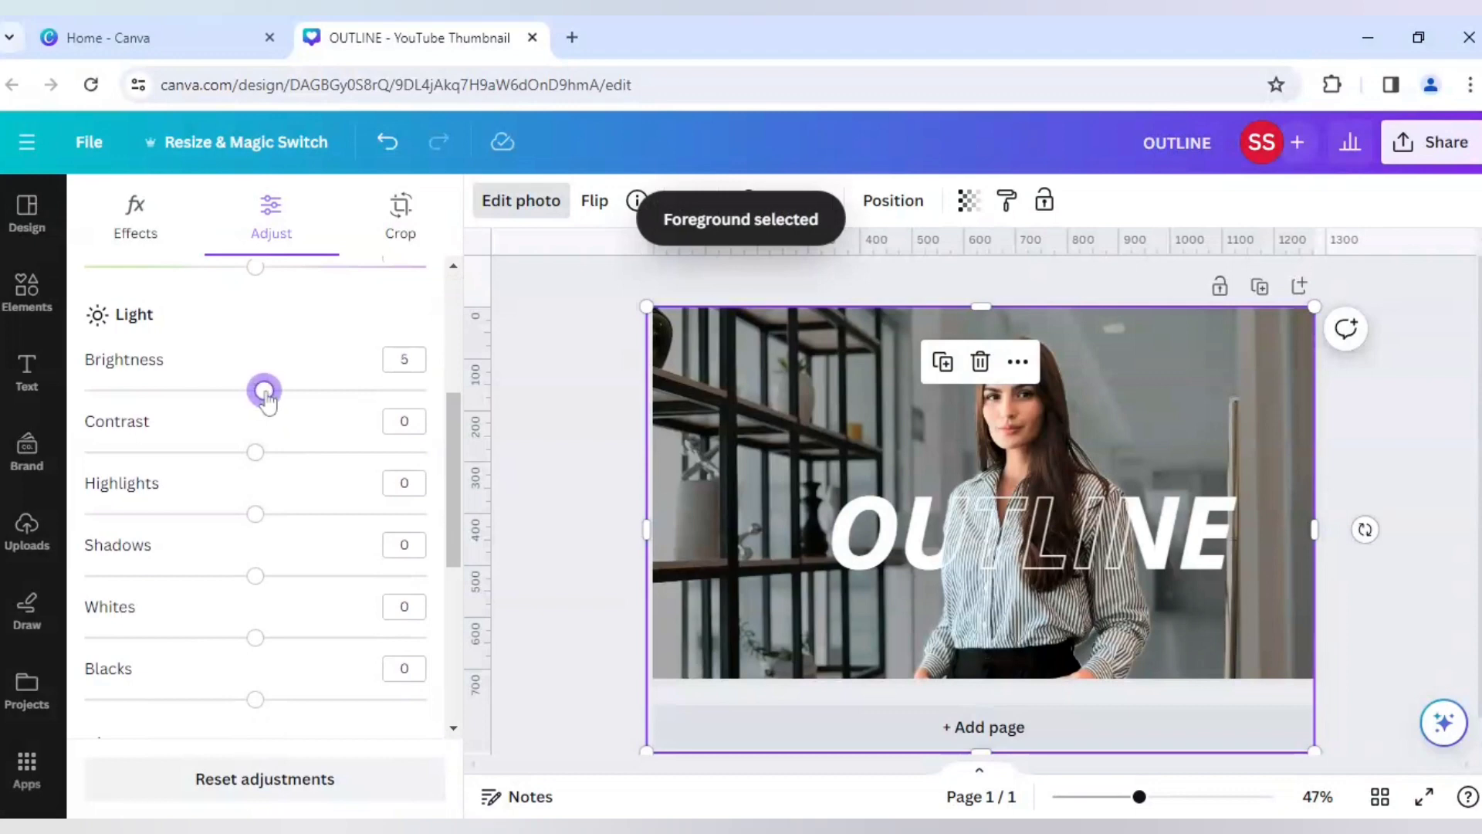
{"action": "left_click", "coordinate": [264, 451]}
{"action": "left_click", "coordinate": [279, 461]}
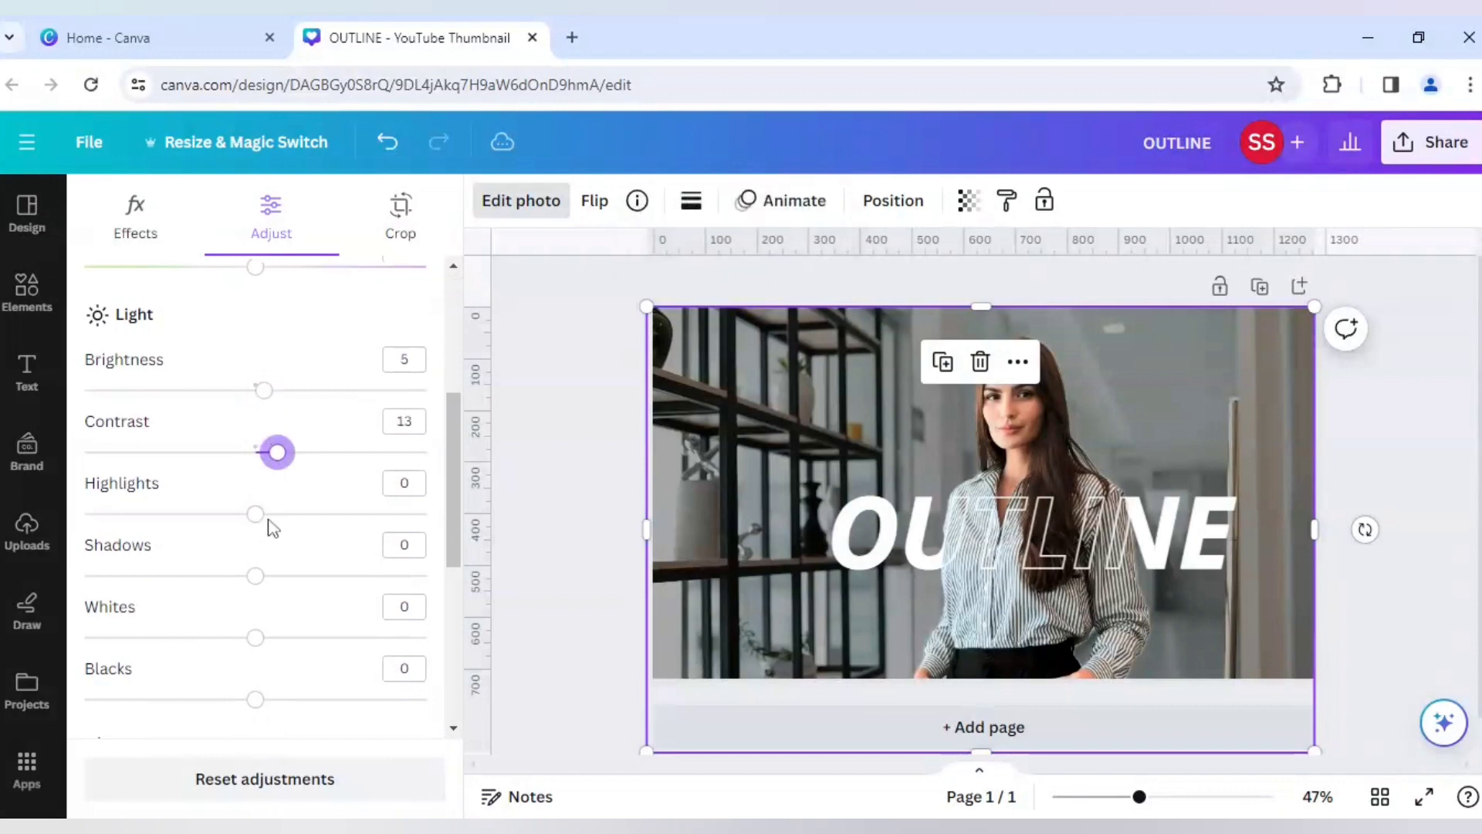
{"action": "left_click_drag", "start_coordinate": [255, 514], "coordinate": [277, 514]}
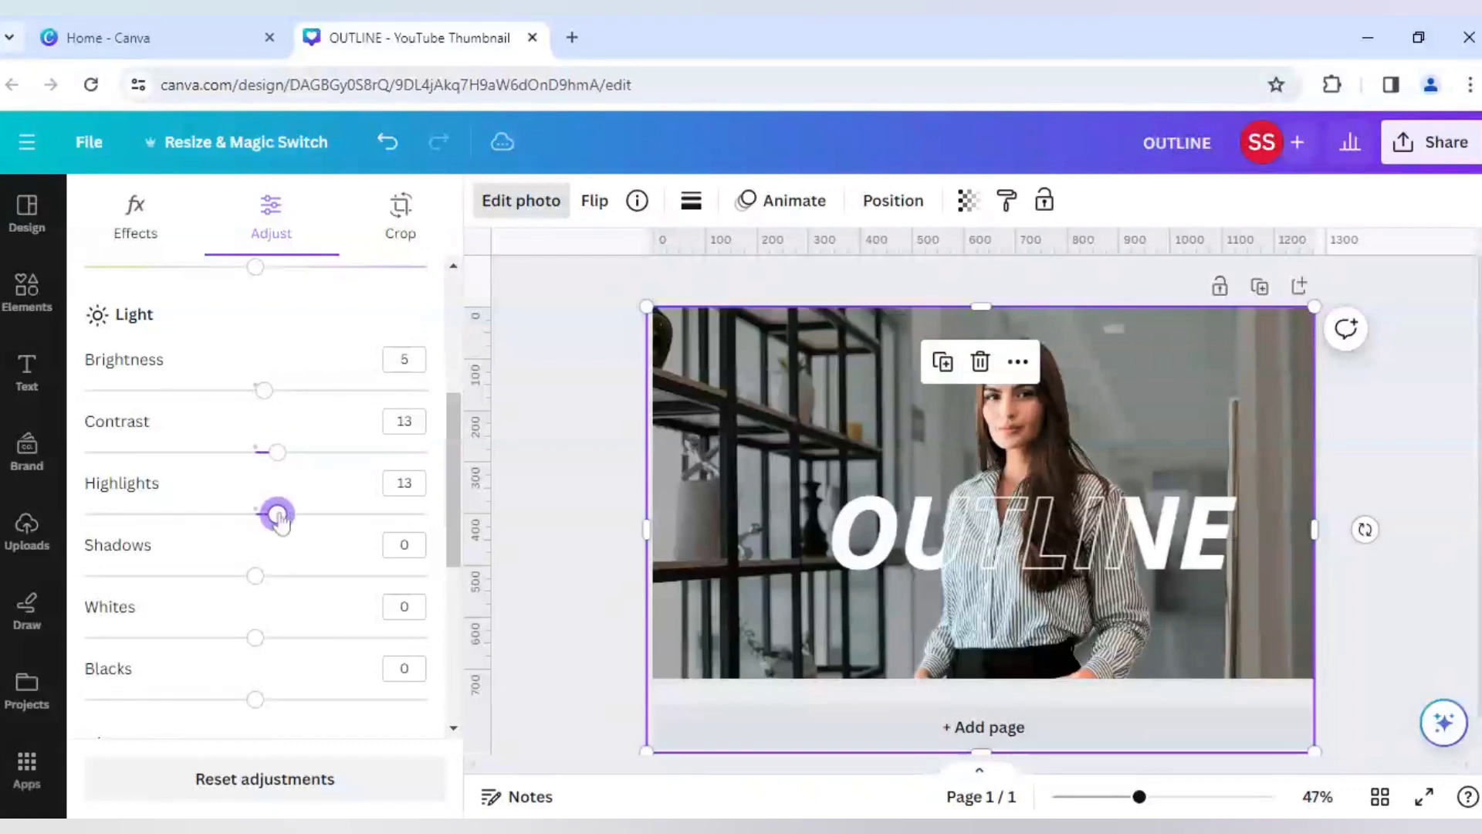
Set the whites to 11 and blacks to 26 for the background photo's foreground area, and close the photo adjustments.
{"action": "scroll", "coordinate": [270, 540], "scroll_direction": "down", "scroll_amount": 2}
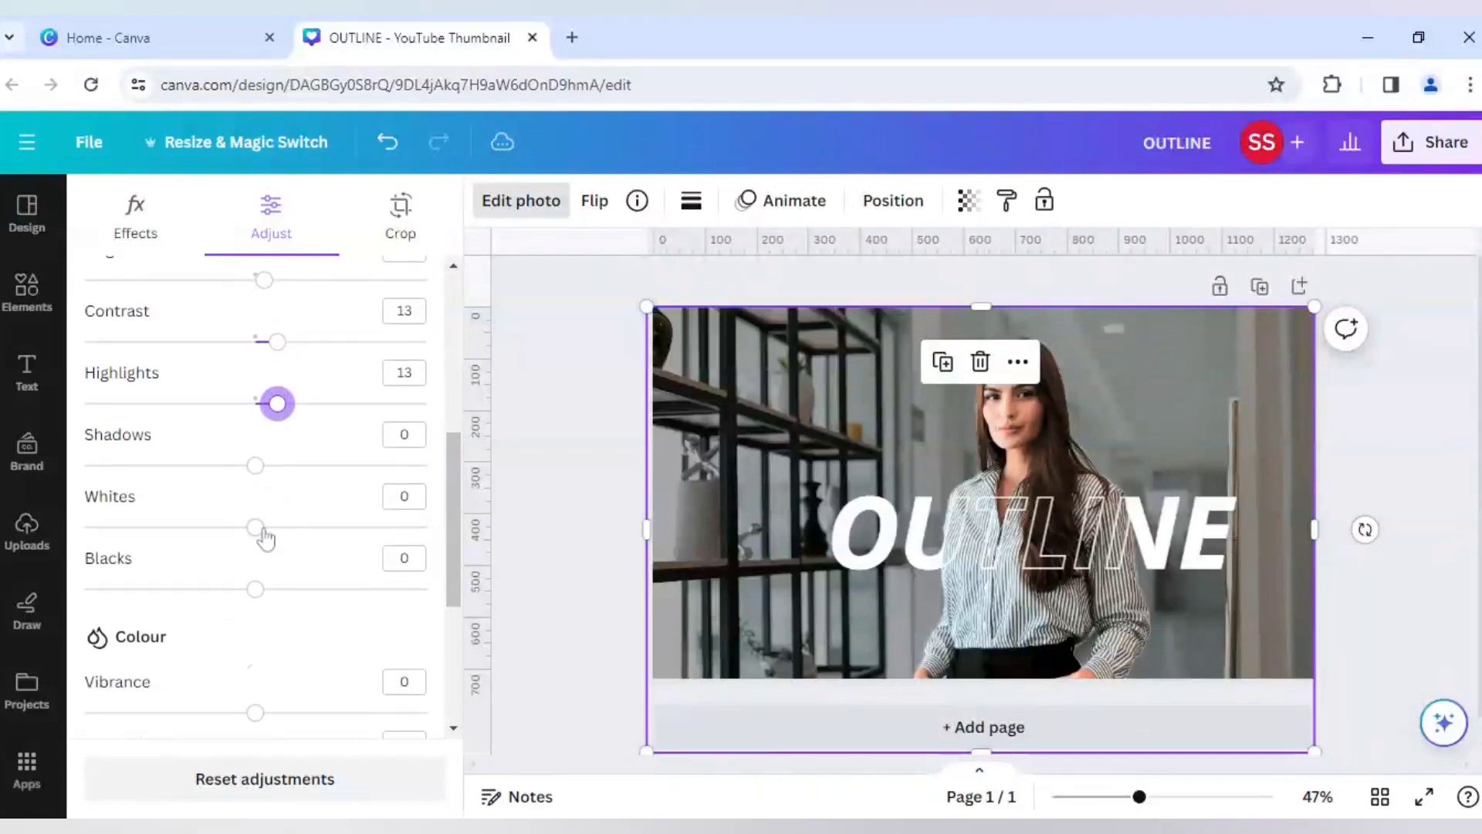
{"action": "left_click", "coordinate": [264, 528]}
{"action": "left_click", "coordinate": [274, 528]}
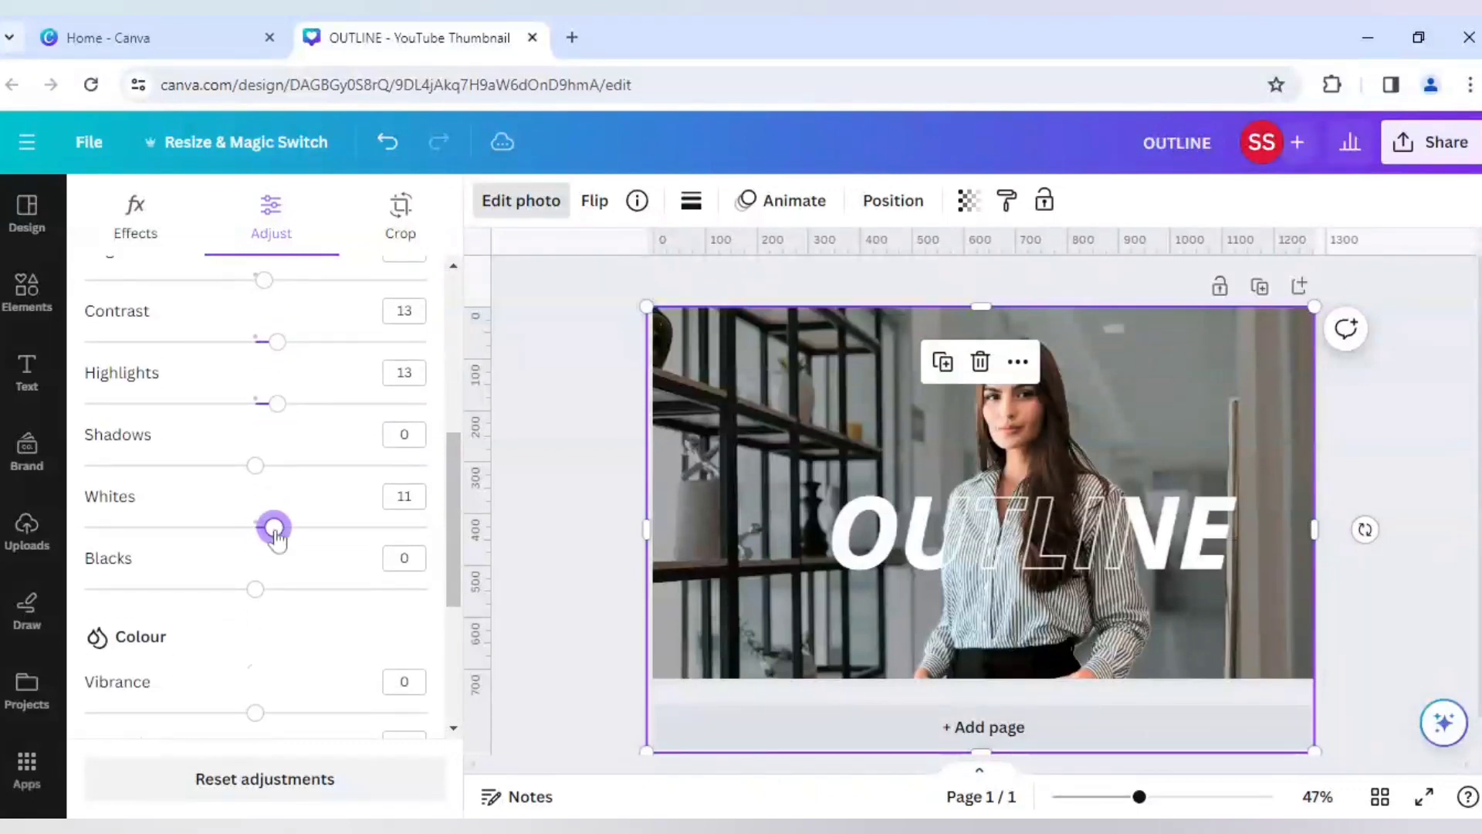
{"action": "left_click", "coordinate": [283, 590]}
{"action": "left_click_drag", "start_coordinate": [289, 596], "coordinate": [303, 594]}
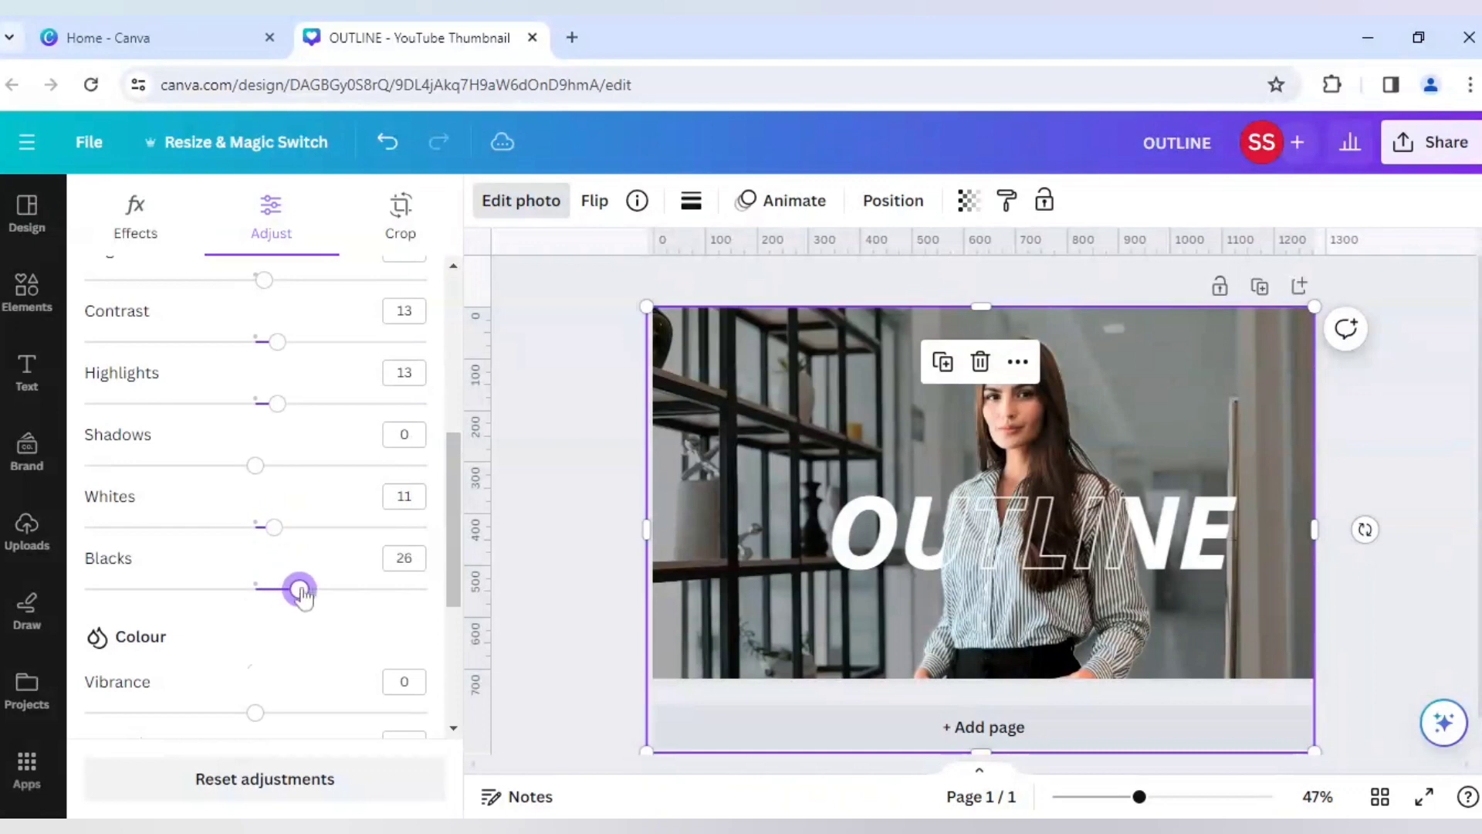
{"action": "left_click", "coordinate": [536, 538]}
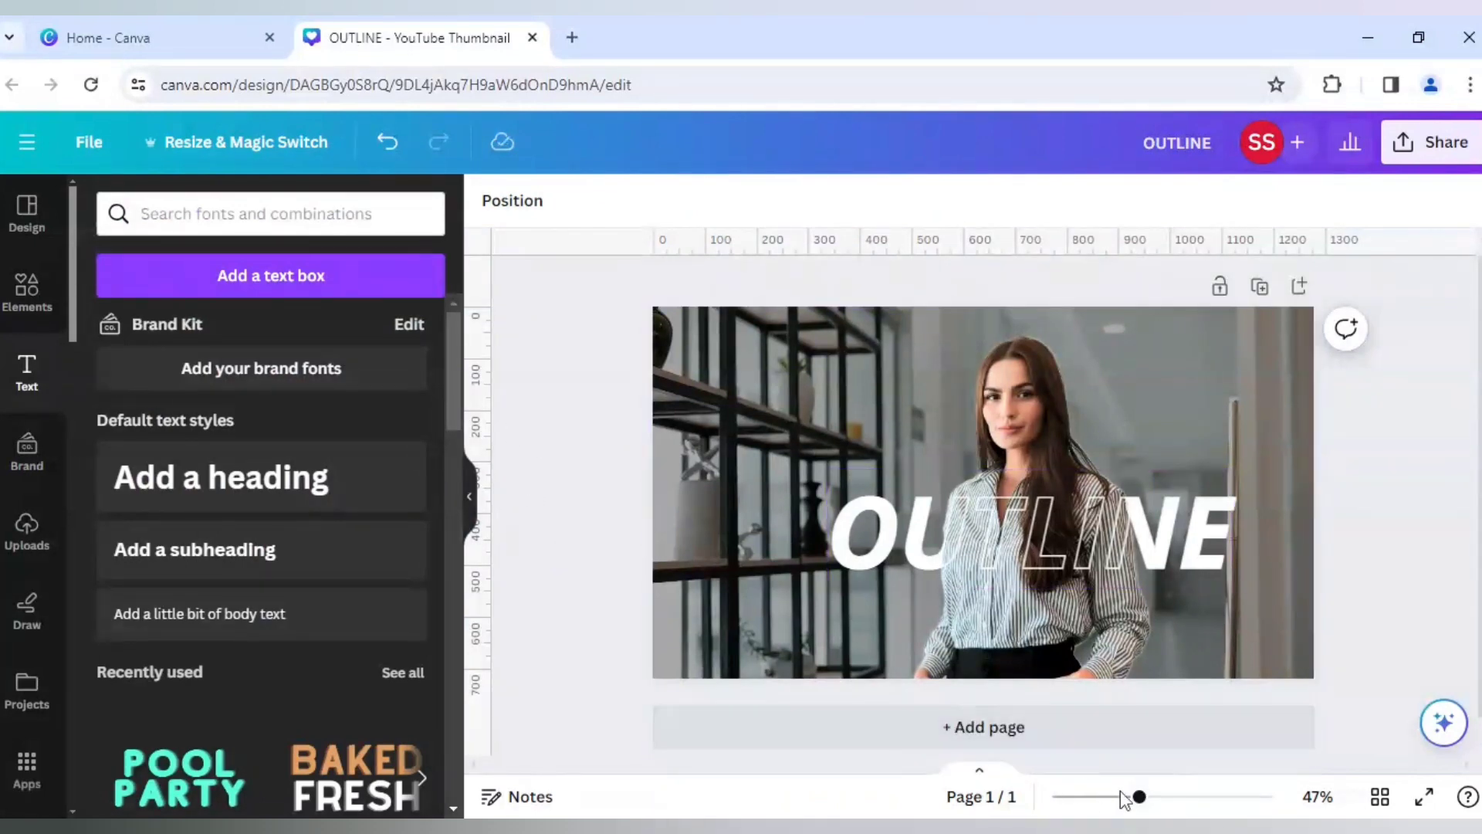
{"action": "left_click_drag", "start_coordinate": [1140, 797], "coordinate": [1163, 796]}
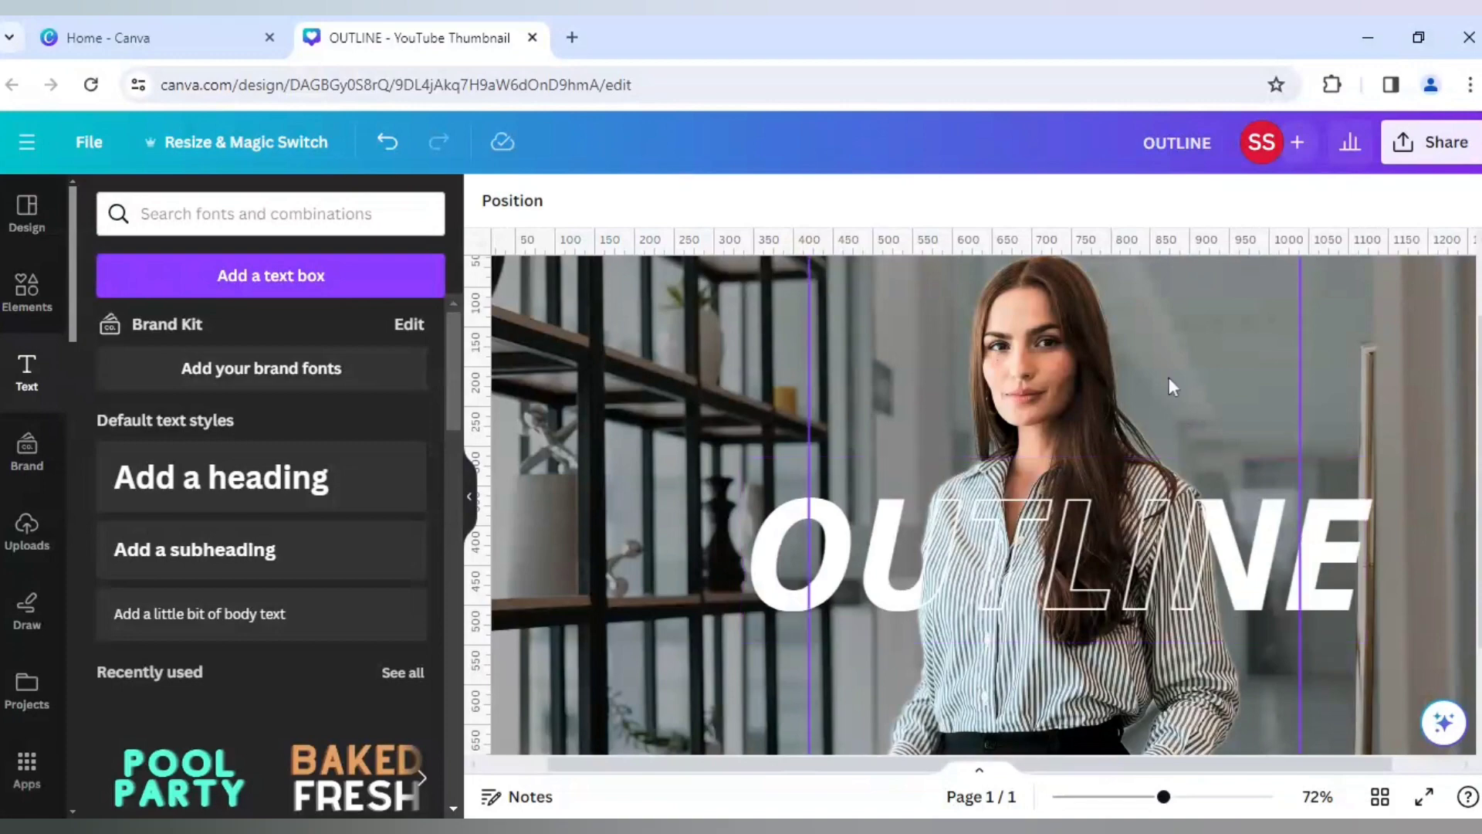
{"action": "left_click_drag", "start_coordinate": [1163, 796], "coordinate": [1138, 797]}
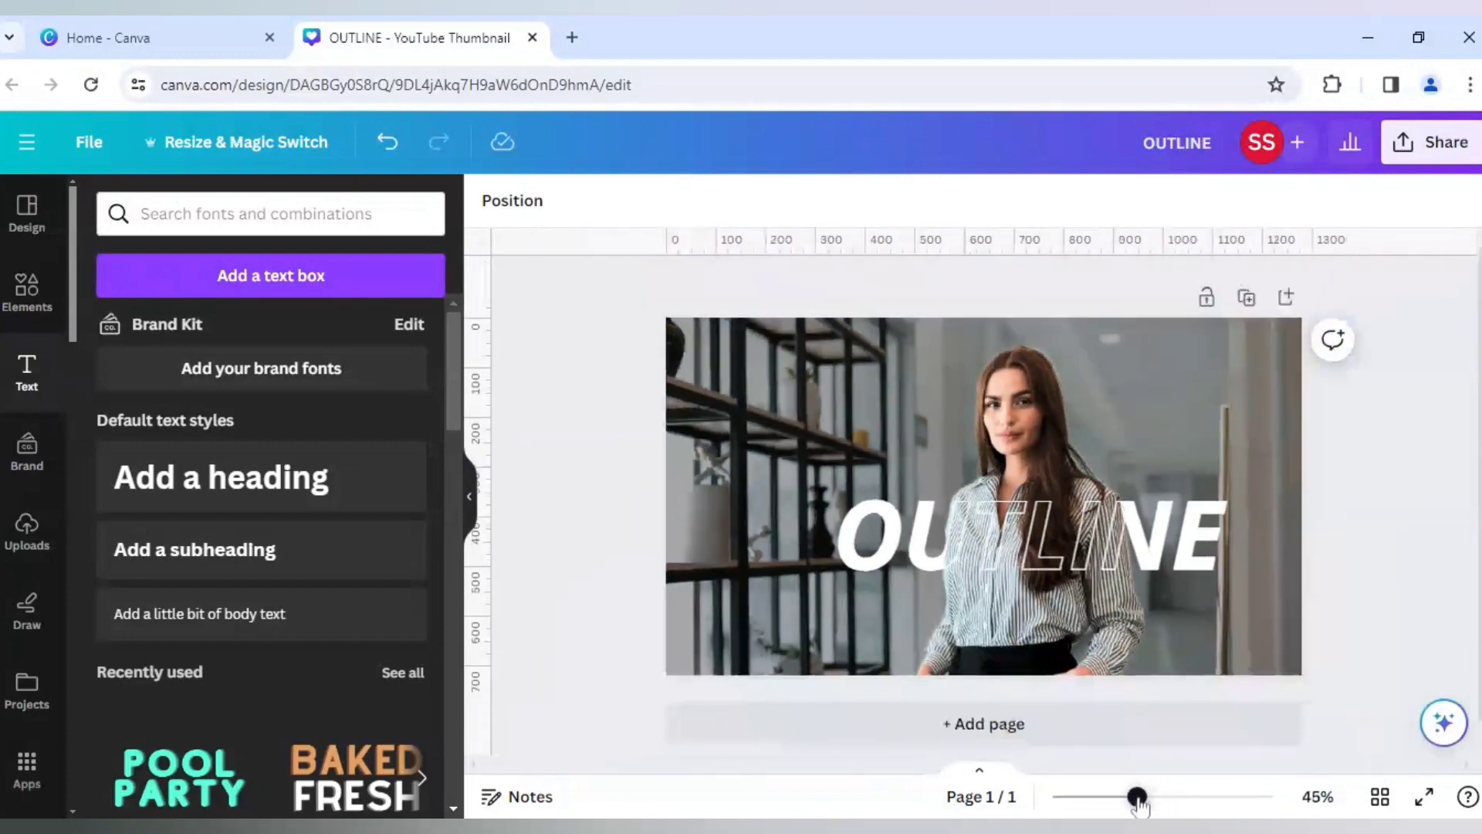